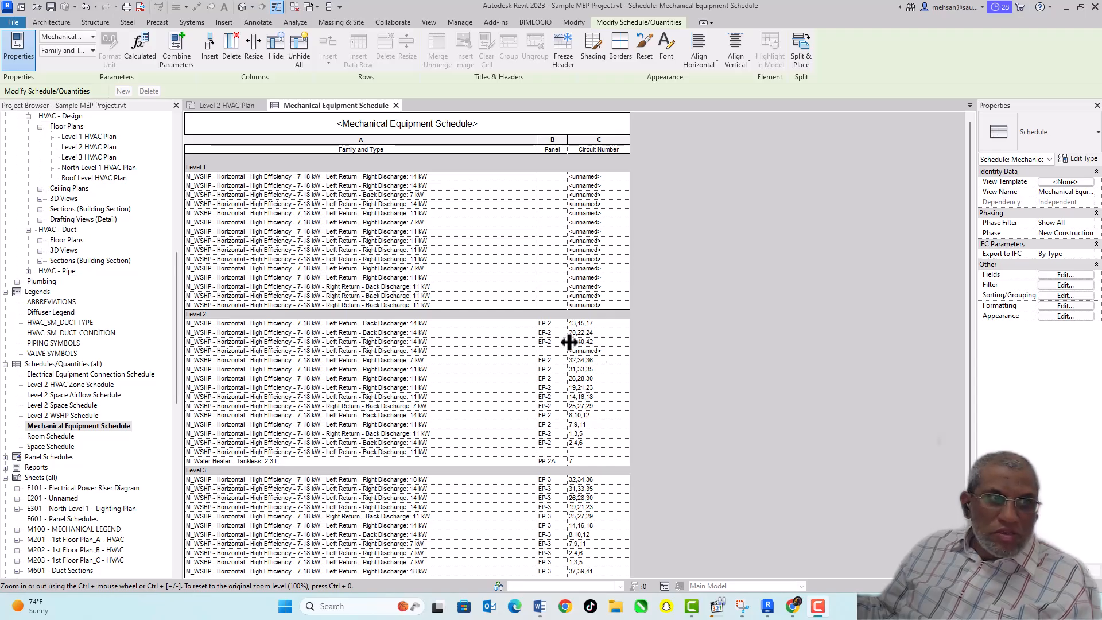
pyautogui.scroll(-3, 391, 330)
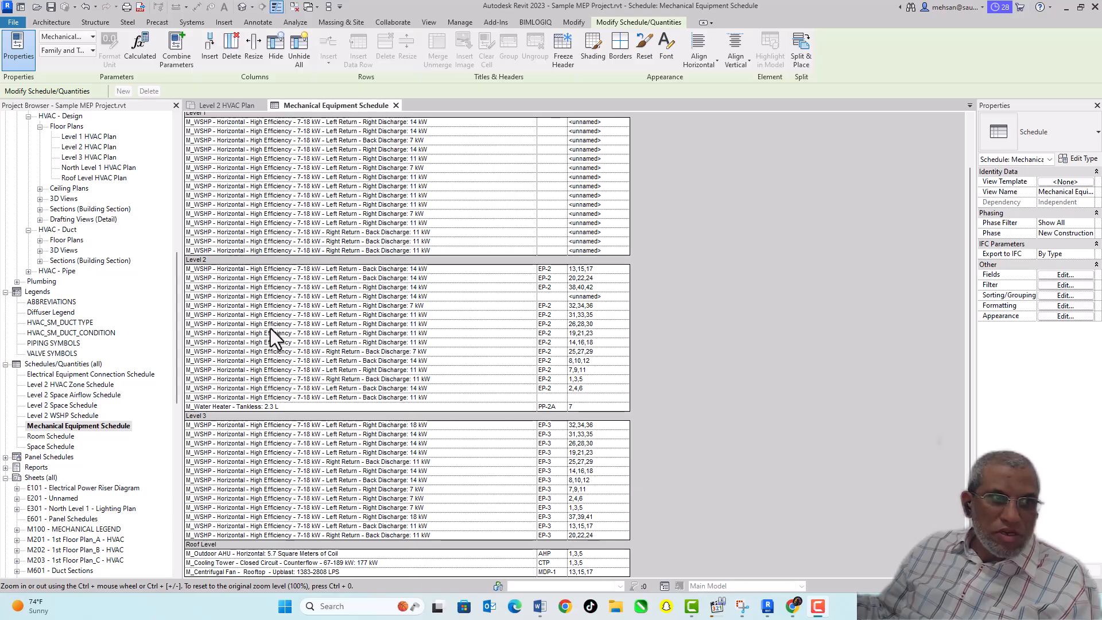
pyautogui.scroll(2, 260, 448)
pyautogui.scroll(-2, 269, 479)
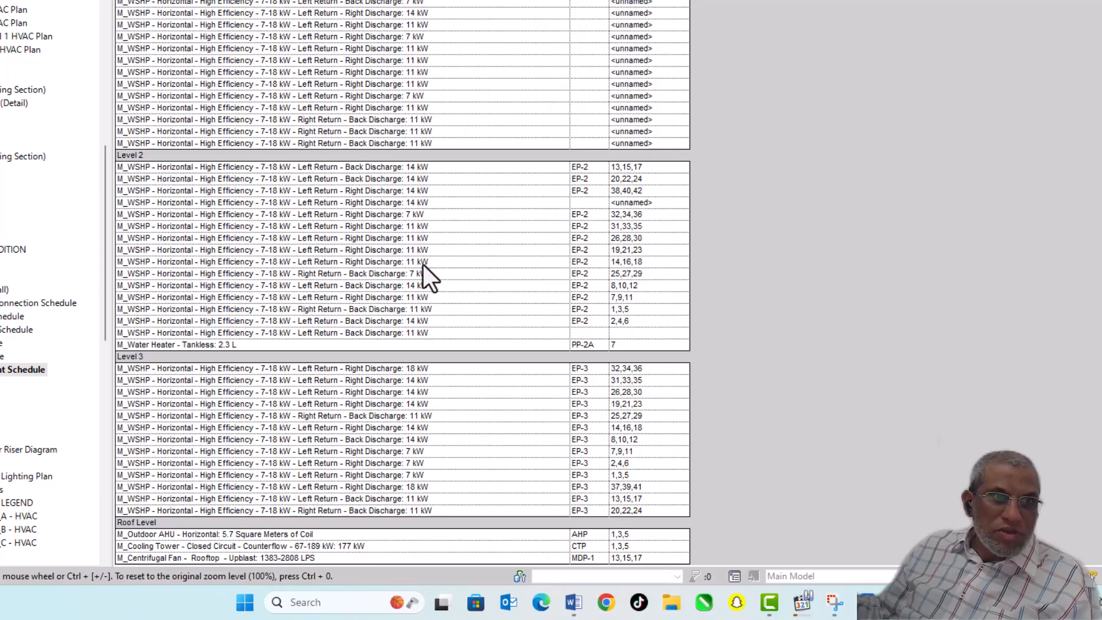
pyautogui.scroll(3, 424, 281)
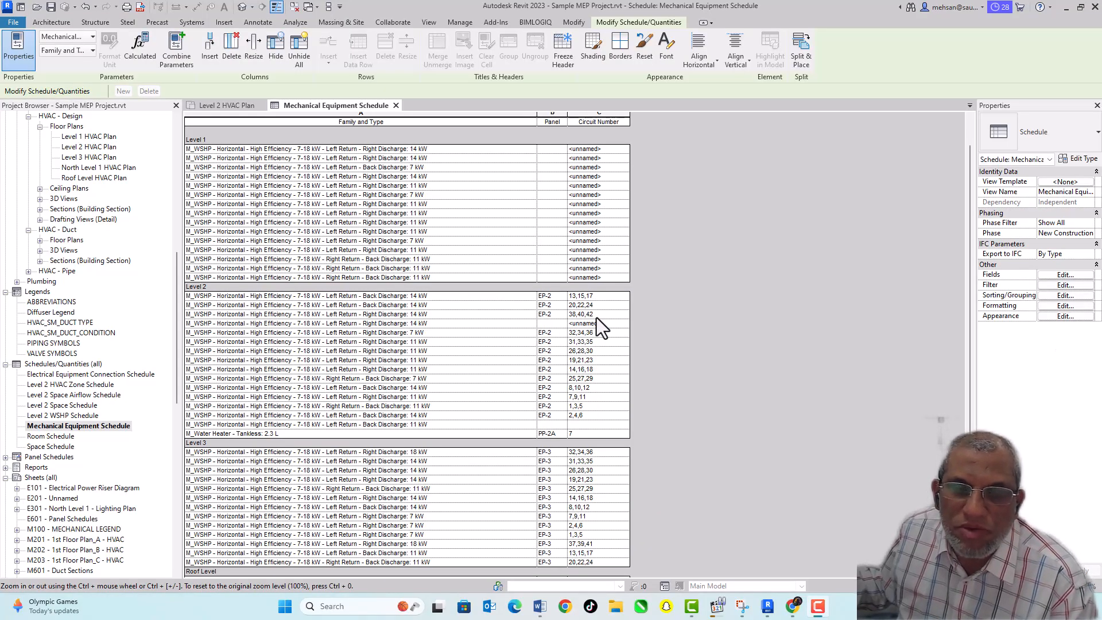
# Create a new shared parameter file named Equipment Type-1.txt in the Chapter 16 folder.
pyautogui.click(457, 23)
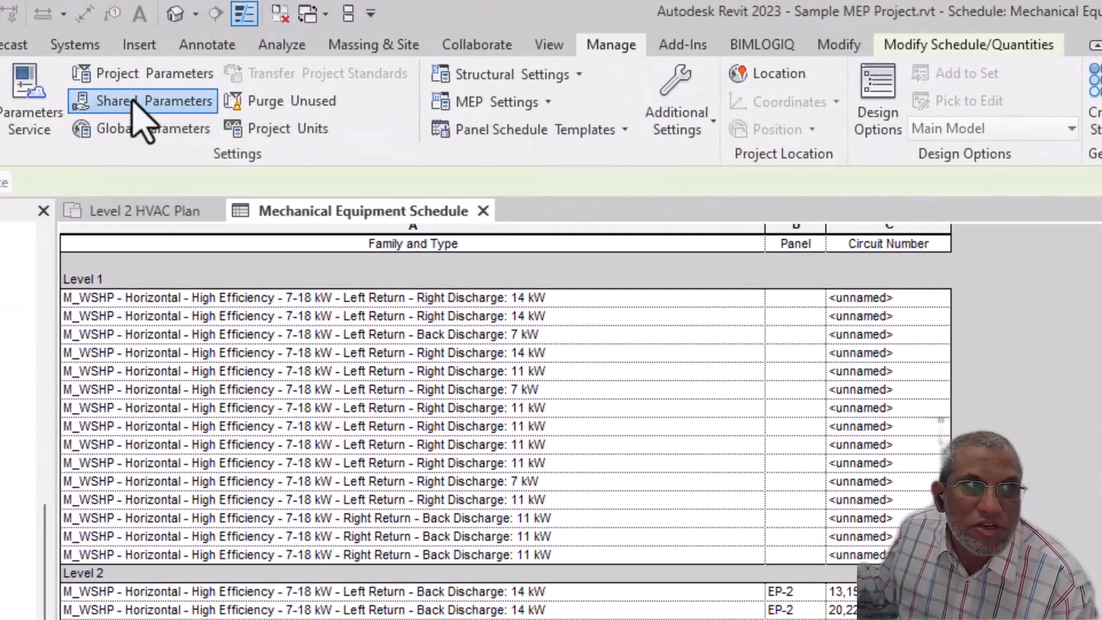
pyautogui.click(156, 90)
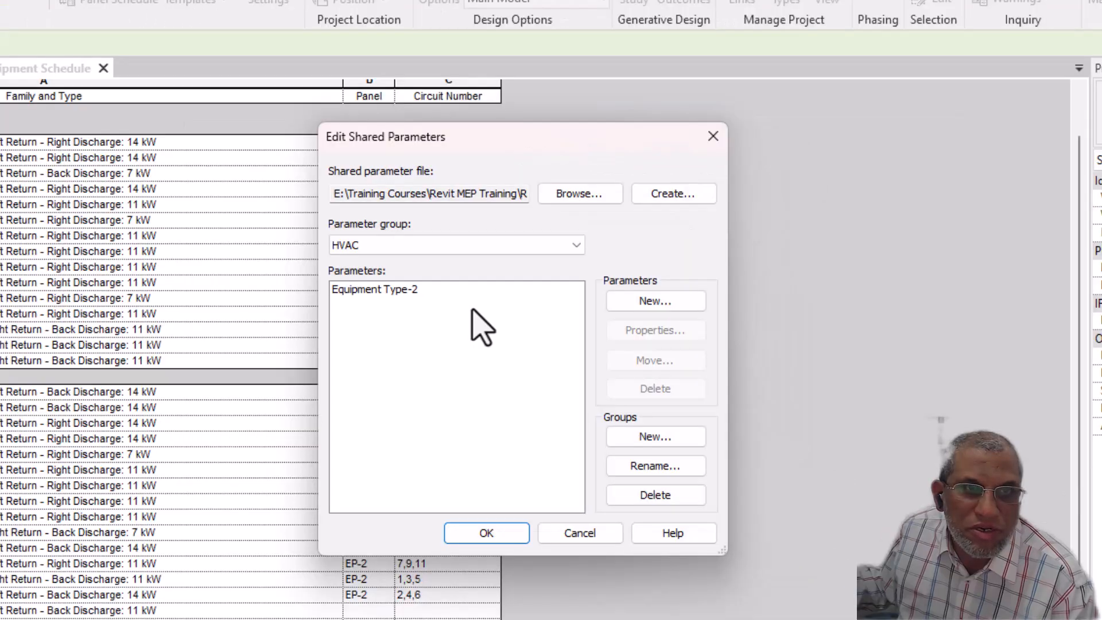
pyautogui.click(672, 195)
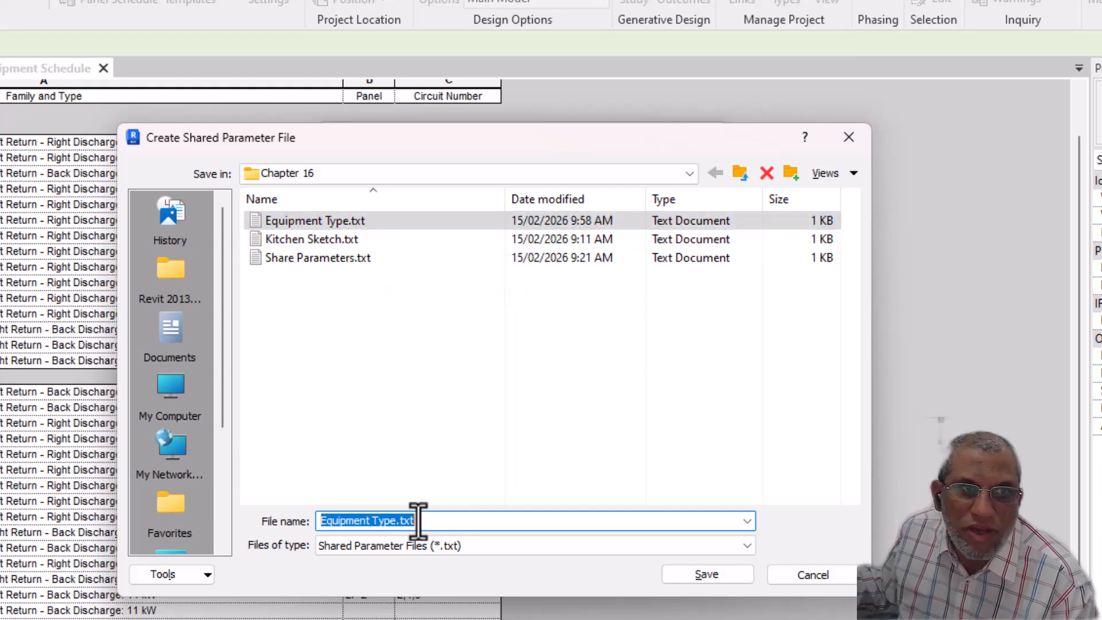
pyautogui.click(395, 520)
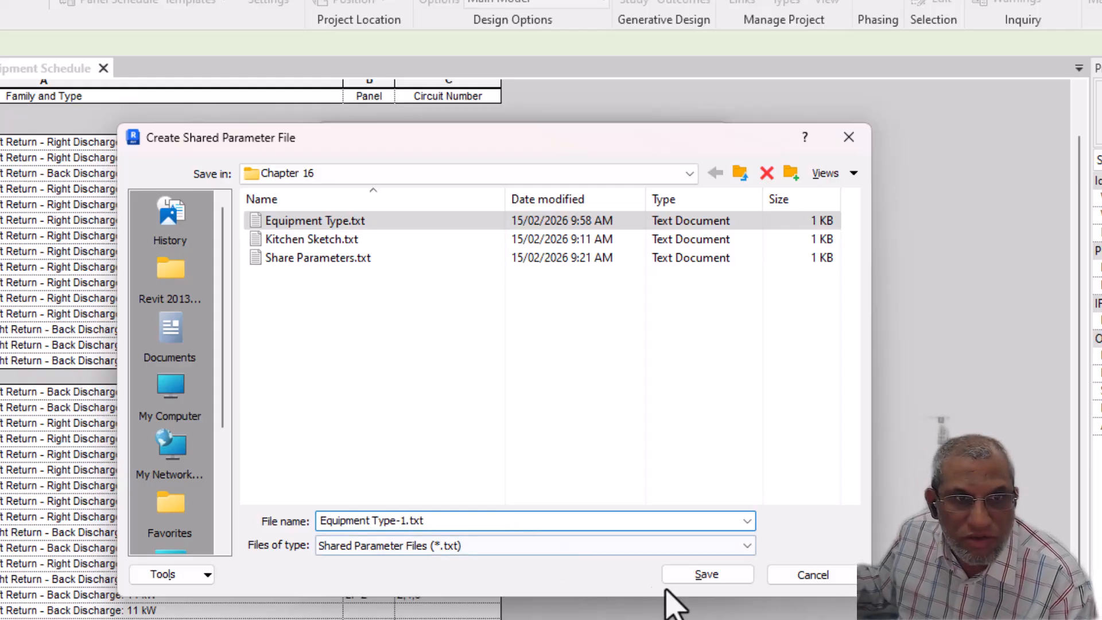
pyautogui.click(712, 577)
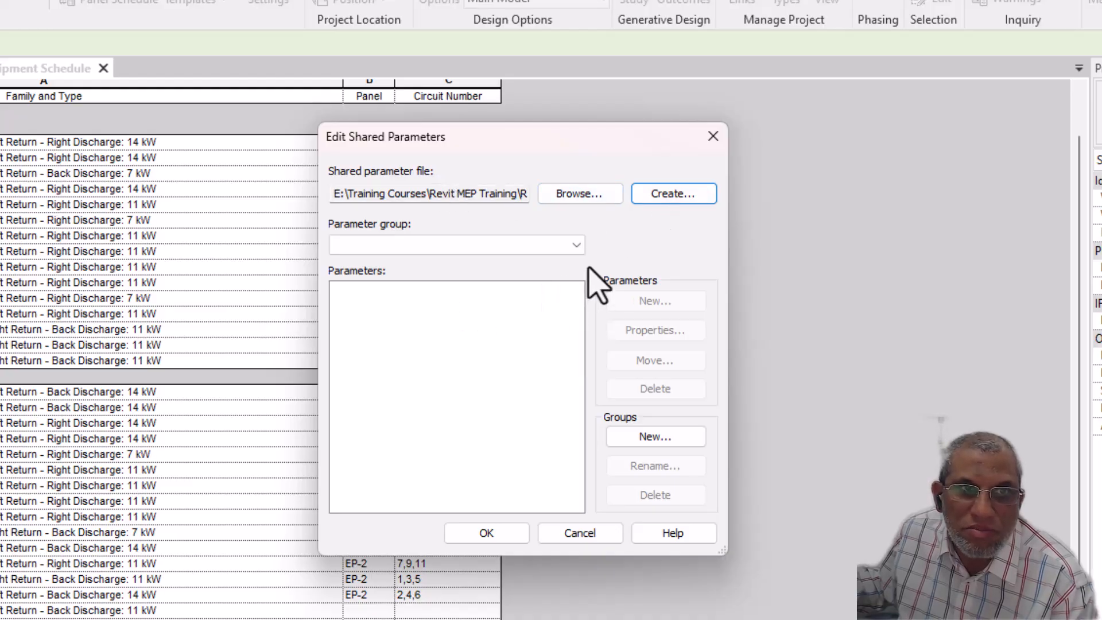
# Create a parameter group named HVAC and start a new shared parameter named Equipment Wise in it.
pyautogui.click(666, 442)
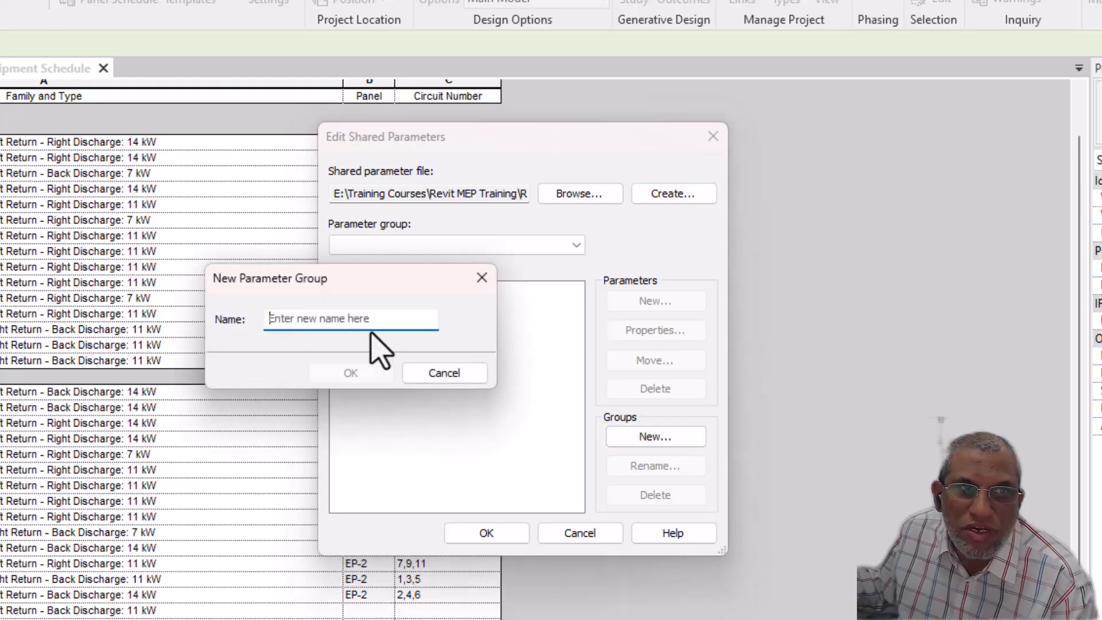
pyautogui.write('HVAC')
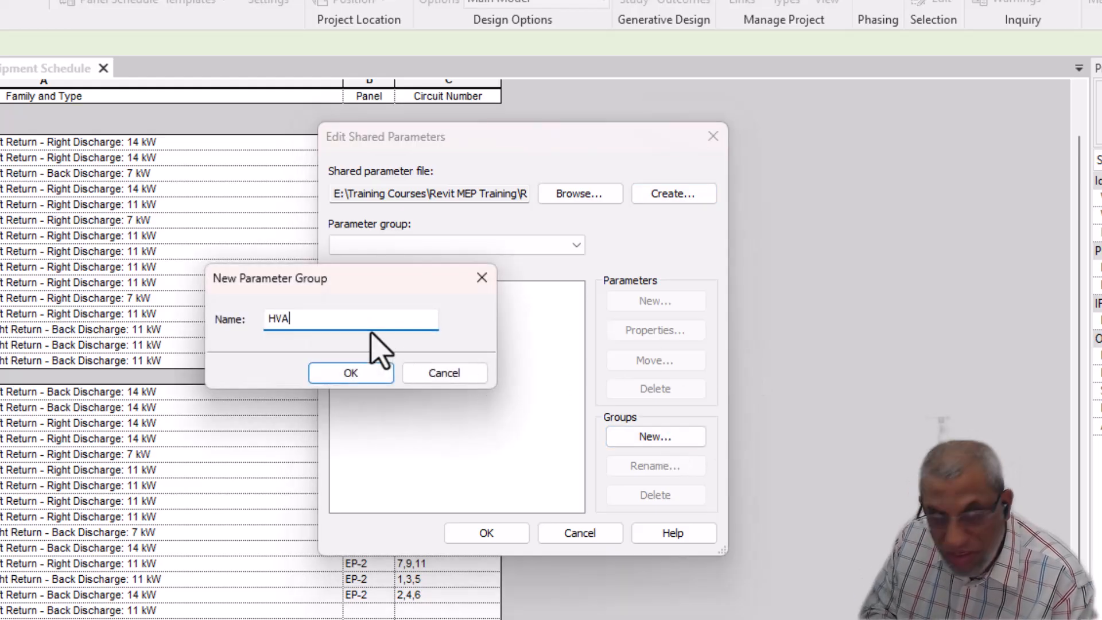
pyautogui.click(343, 374)
pyautogui.click(649, 302)
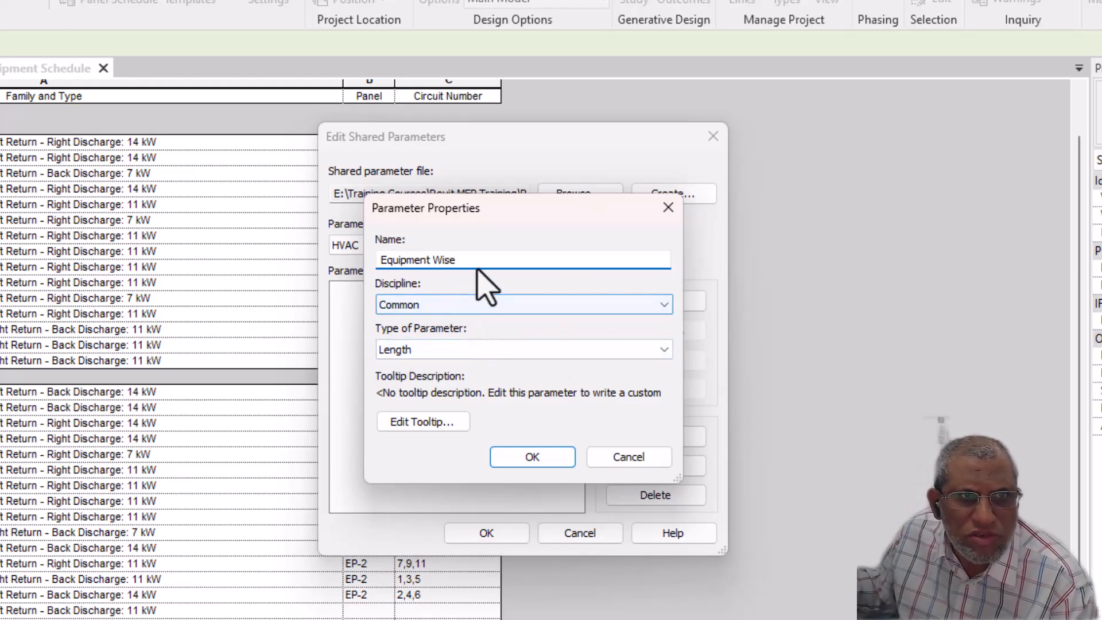
pyautogui.click(509, 304)
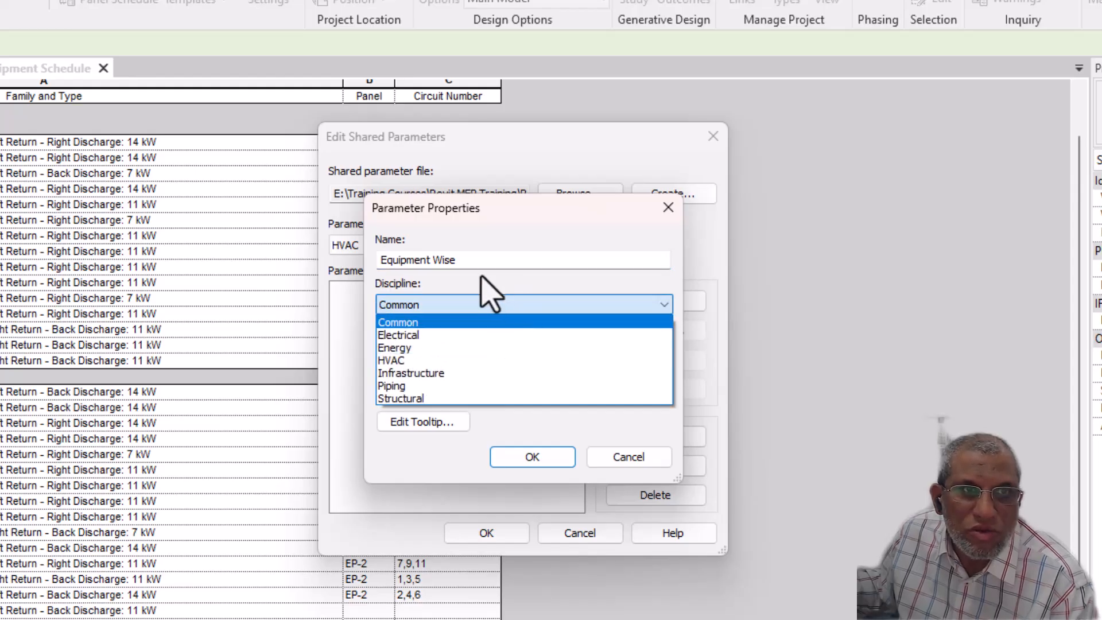
pyautogui.click(491, 322)
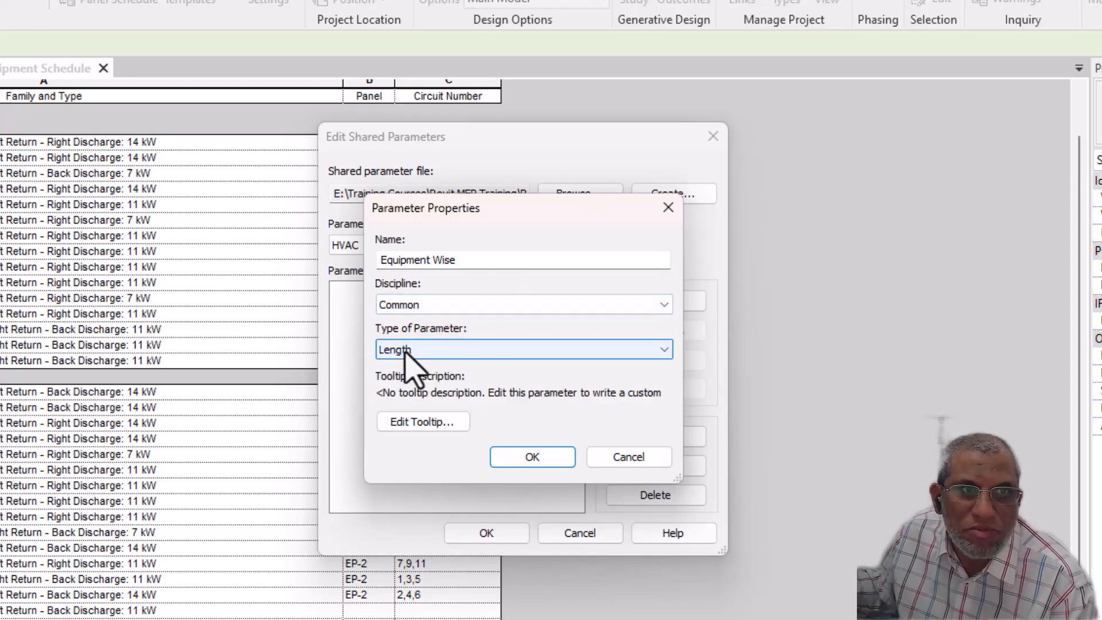
pyautogui.click(451, 357)
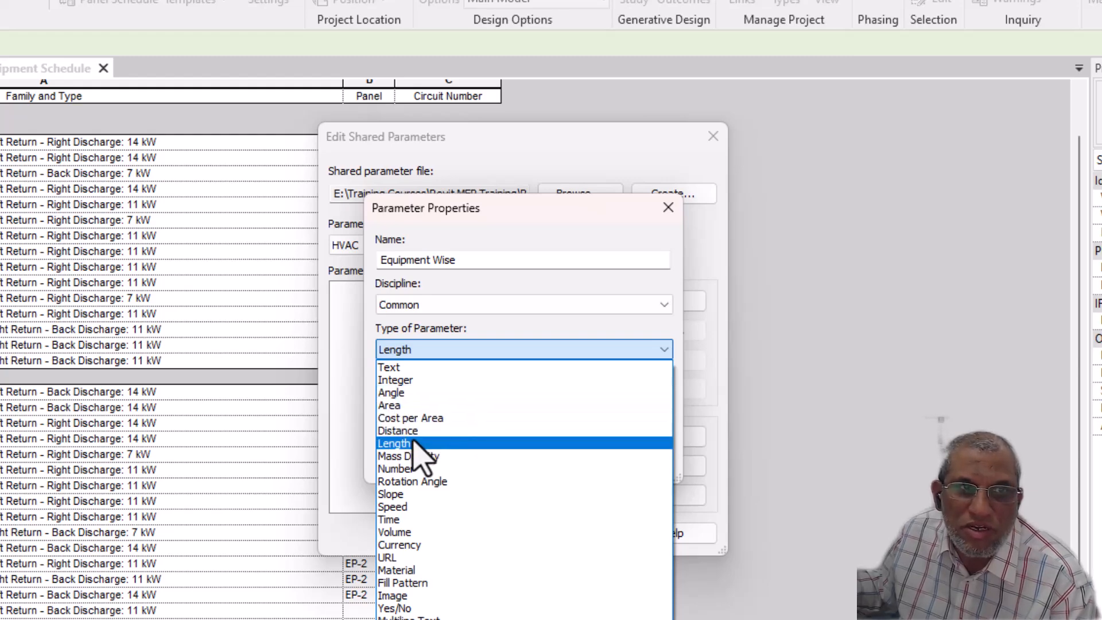
pyautogui.click(515, 325)
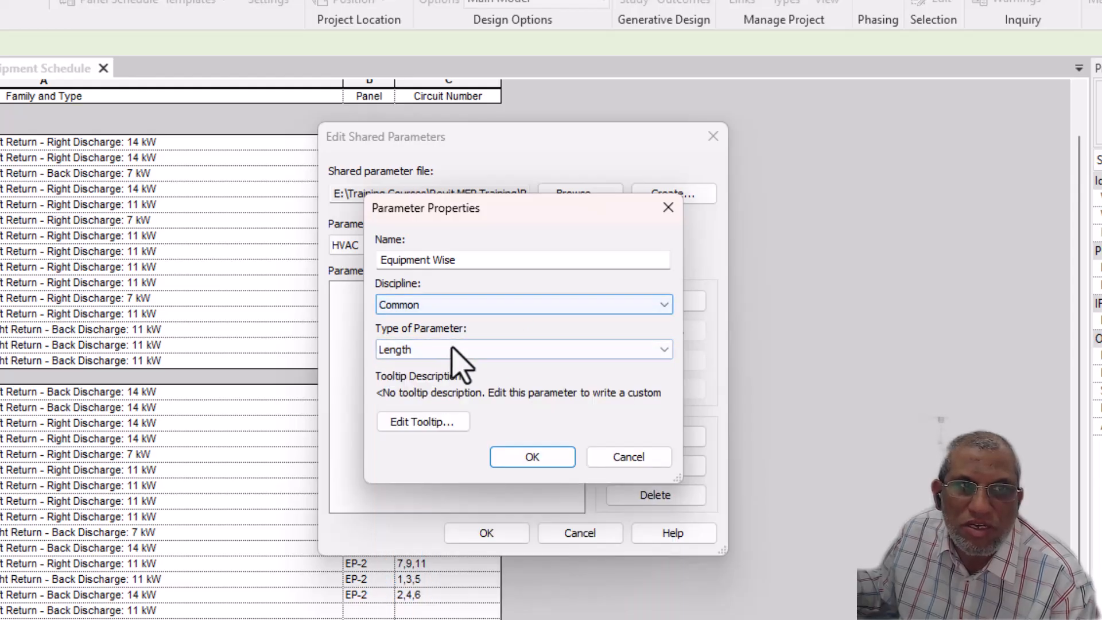
pyautogui.click(471, 313)
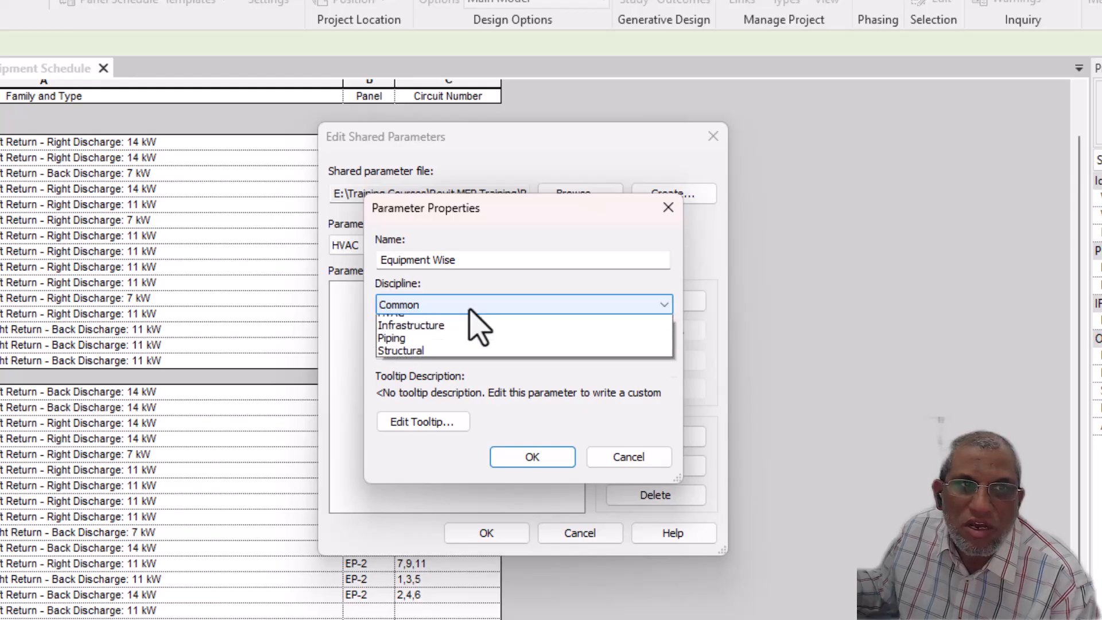
pyautogui.click(406, 360)
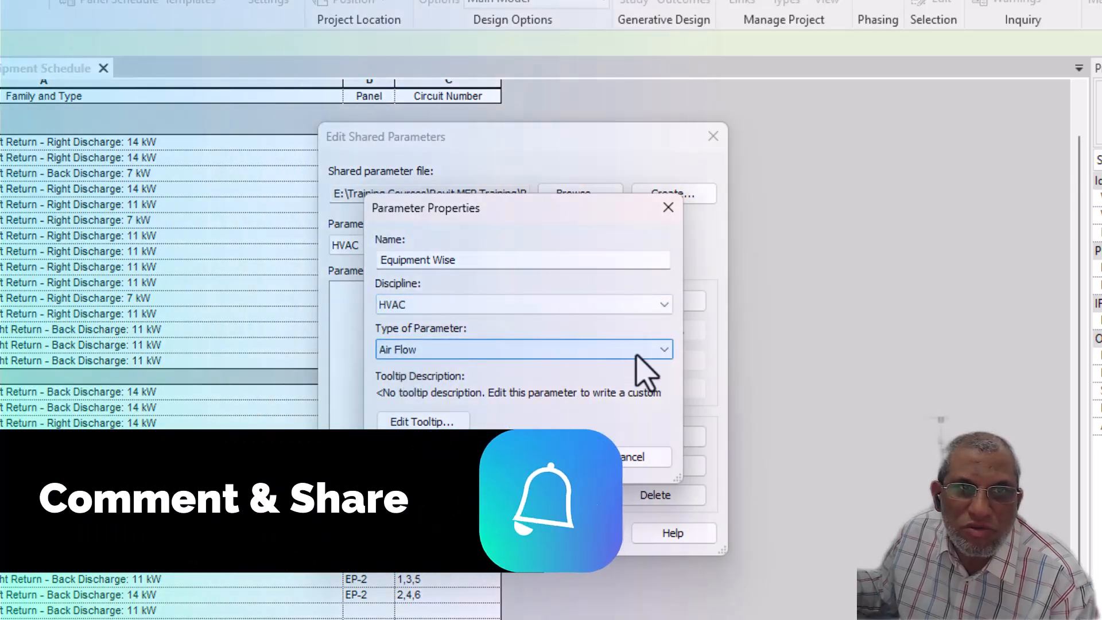
pyautogui.click(662, 351)
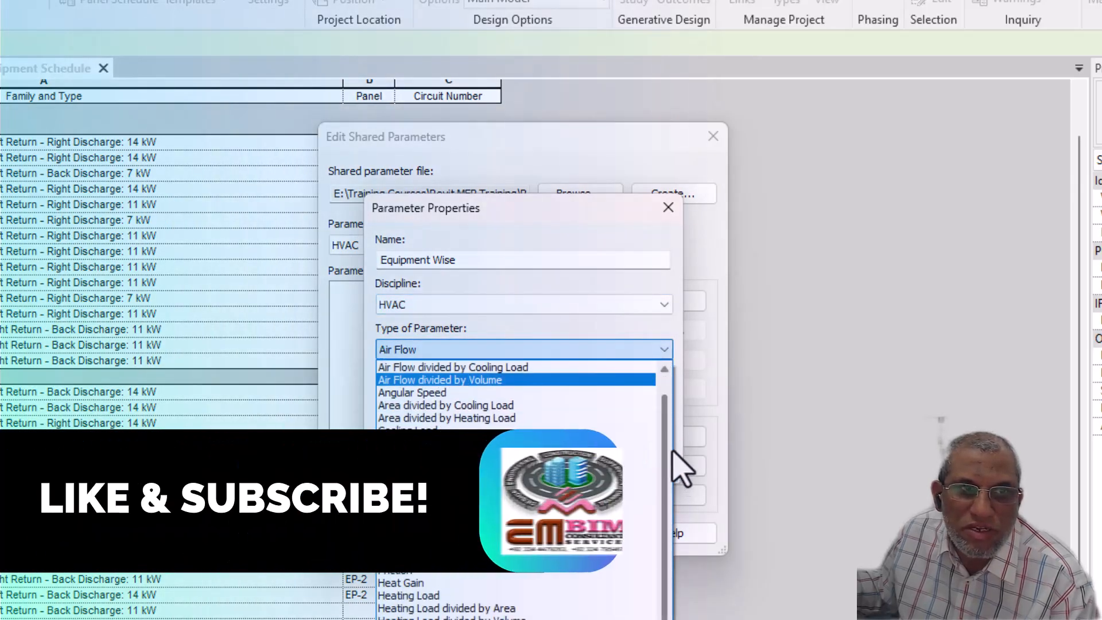
pyautogui.scroll(-2, 669, 451)
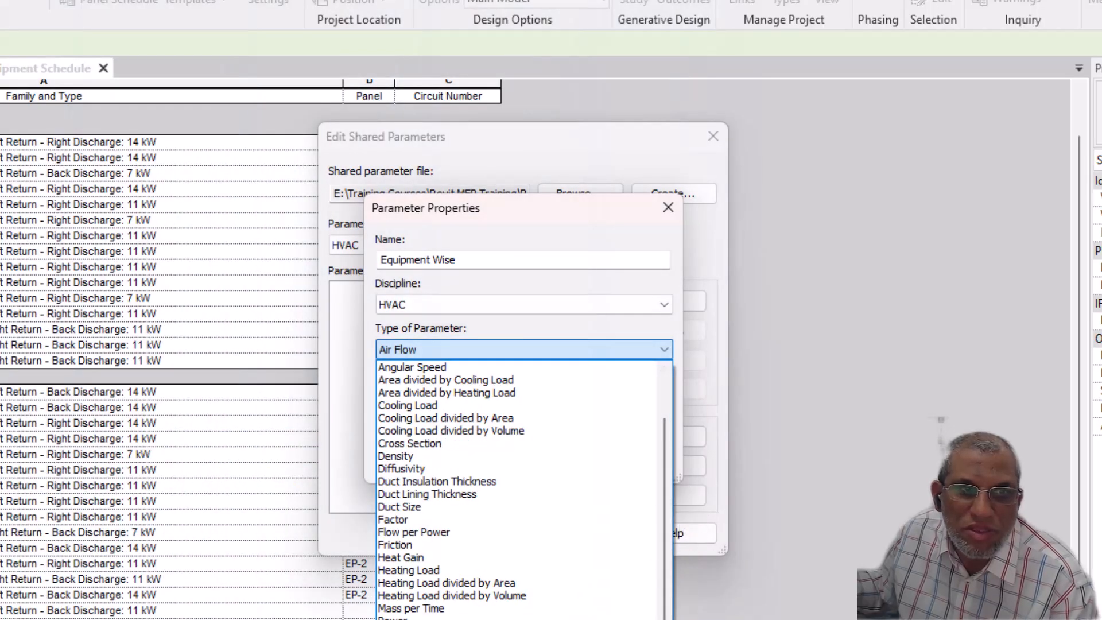
pyautogui.click(490, 327)
# Define Equipment Wise with discipline Common and parameter type Text, and accept the shared parameter edits.
pyautogui.click(482, 304)
pyautogui.click(419, 319)
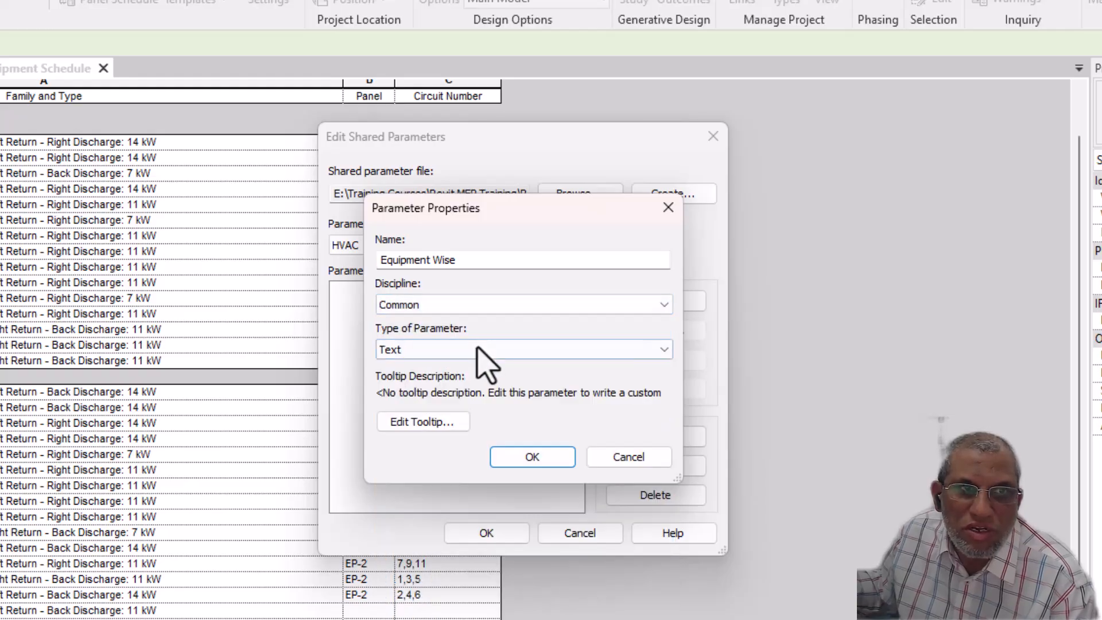
pyautogui.click(450, 351)
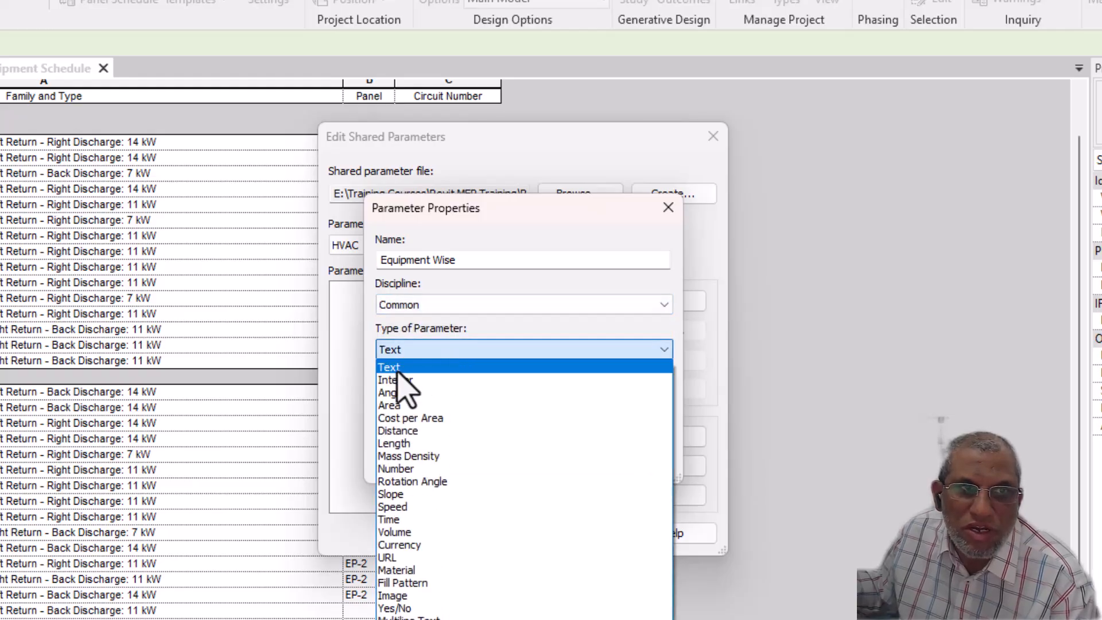
pyautogui.click(398, 370)
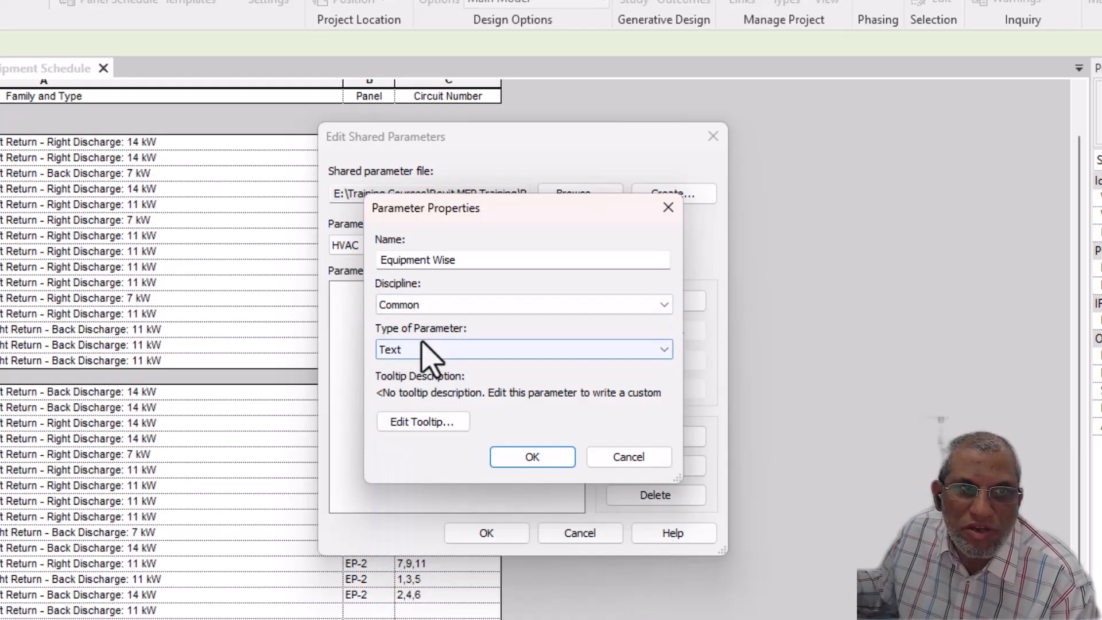
pyautogui.click(530, 457)
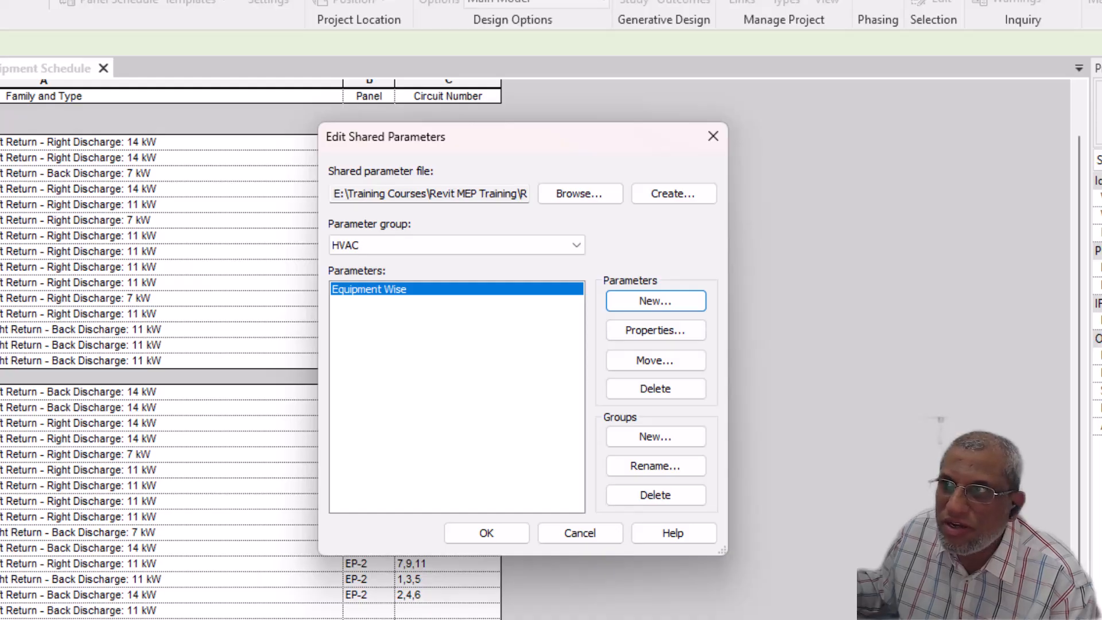
pyautogui.click(486, 534)
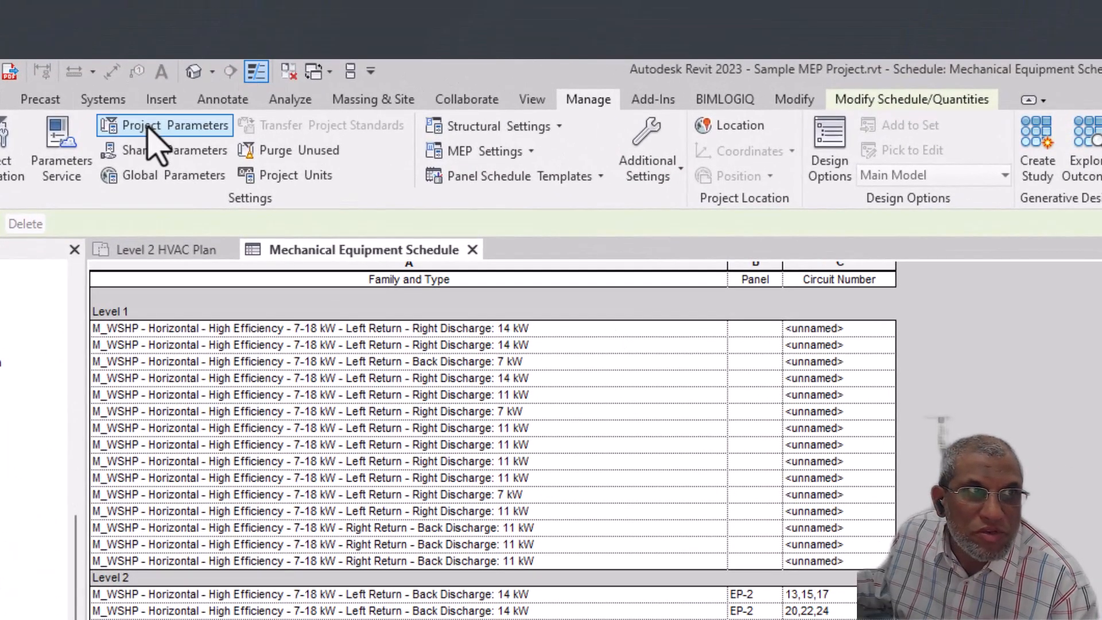
# Delete the existing Equipment Wise parameter from the project parameters and accept the change.
pyautogui.click(148, 128)
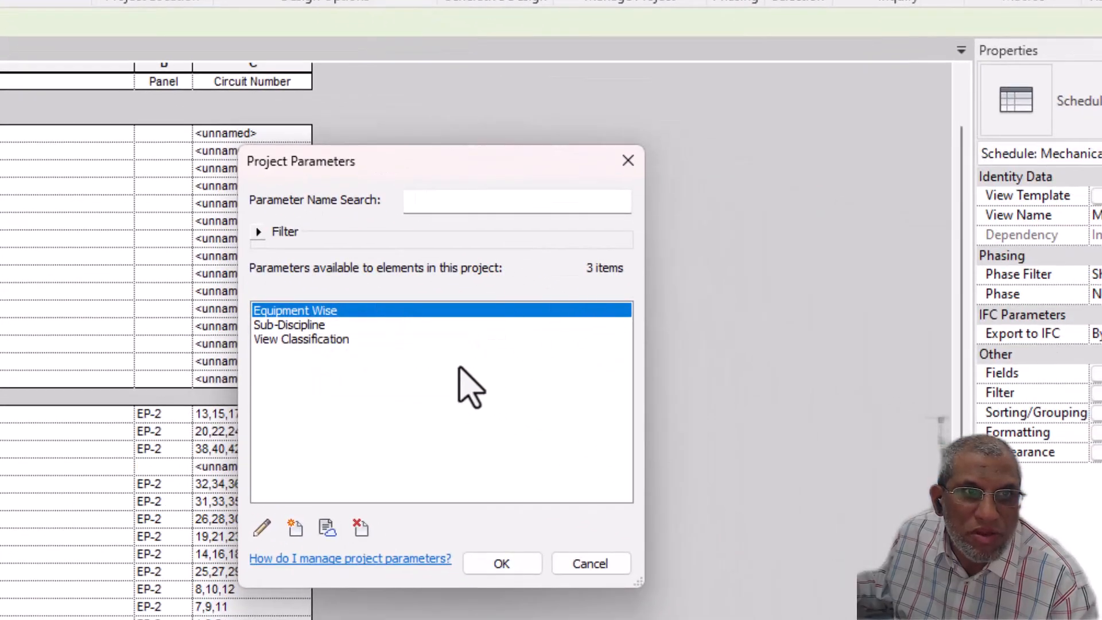
pyautogui.click(361, 527)
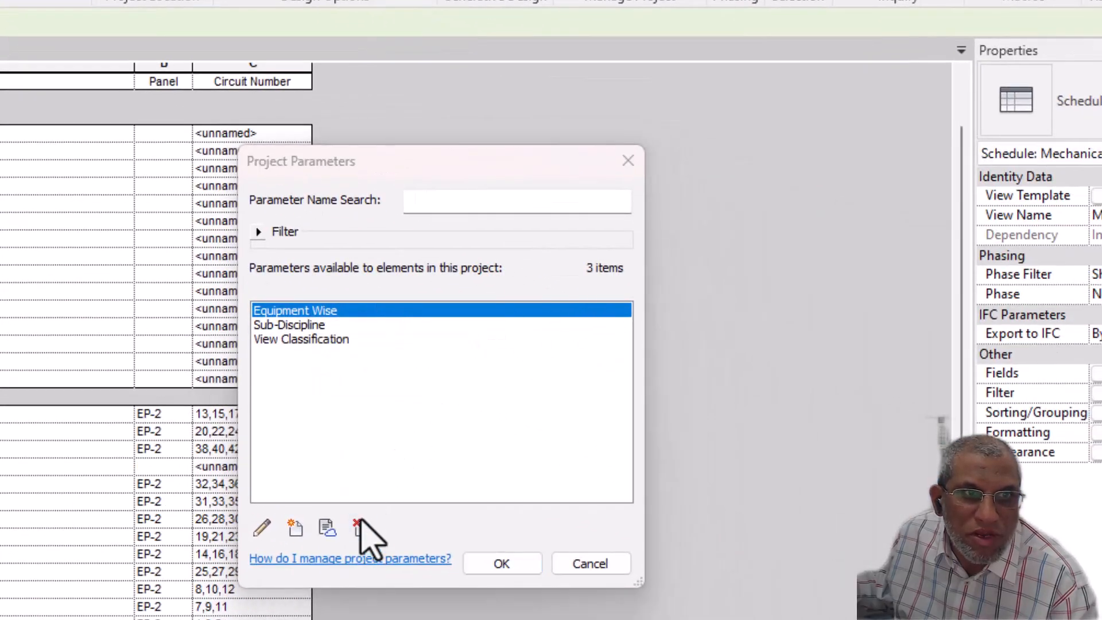
pyautogui.click(214, 462)
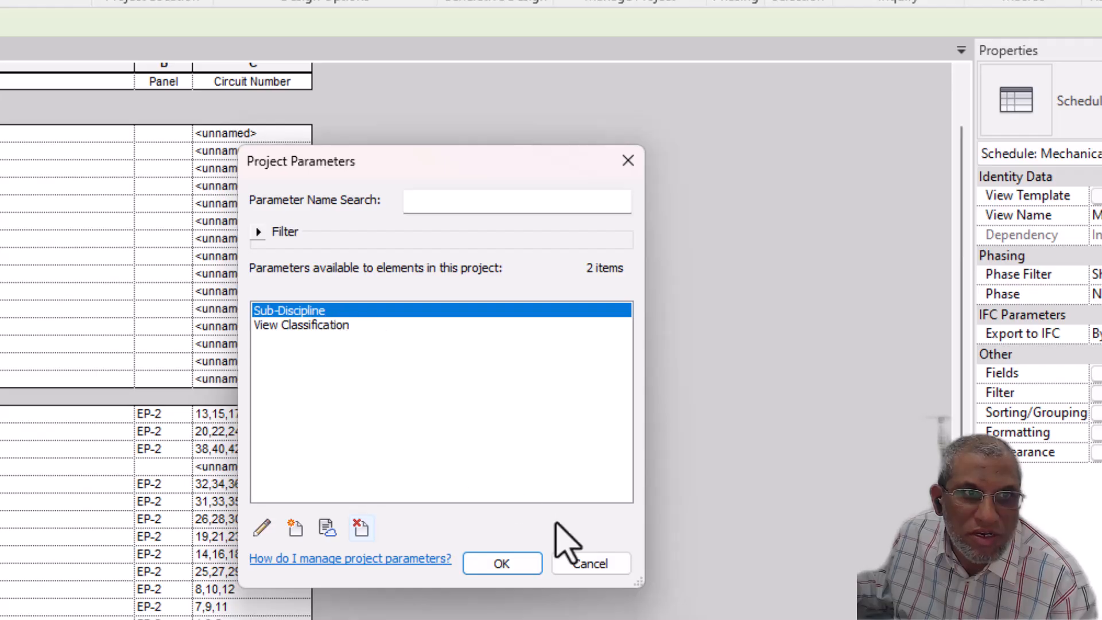
pyautogui.click(518, 565)
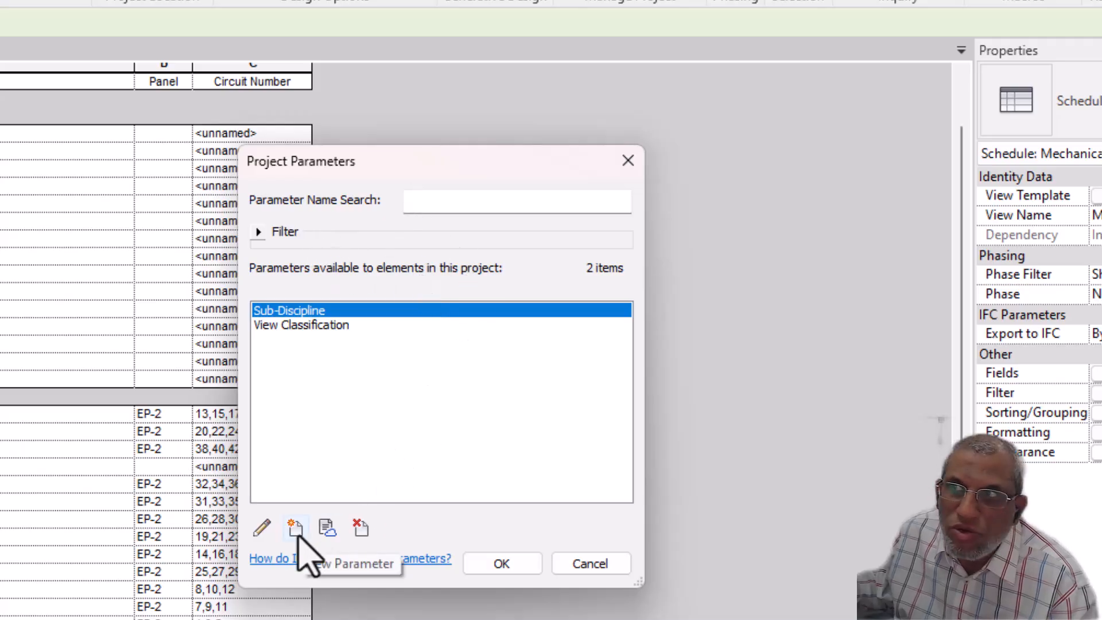
# Start a new project parameter based on the shared parameter Equipment Wise from the HVAC group.
pyautogui.click(296, 529)
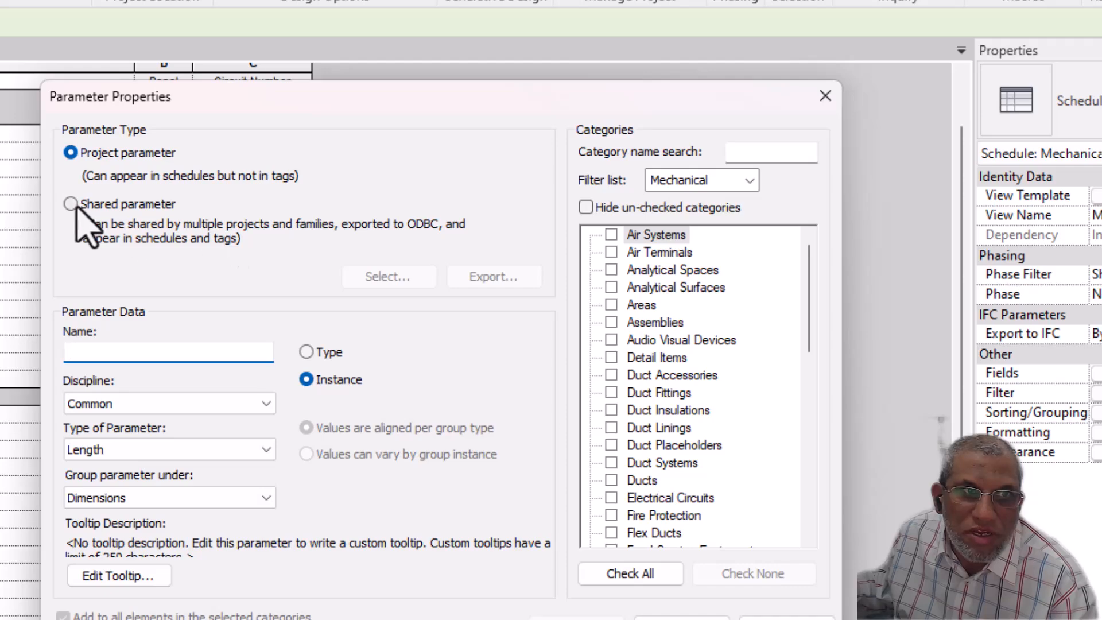
pyautogui.click(76, 208)
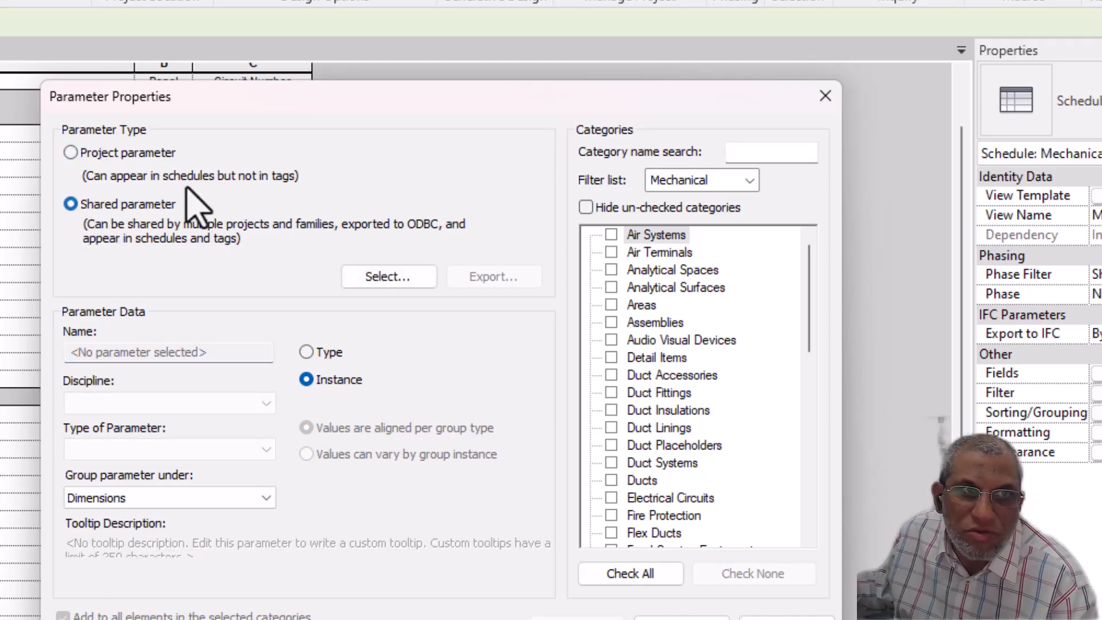
pyautogui.click(387, 277)
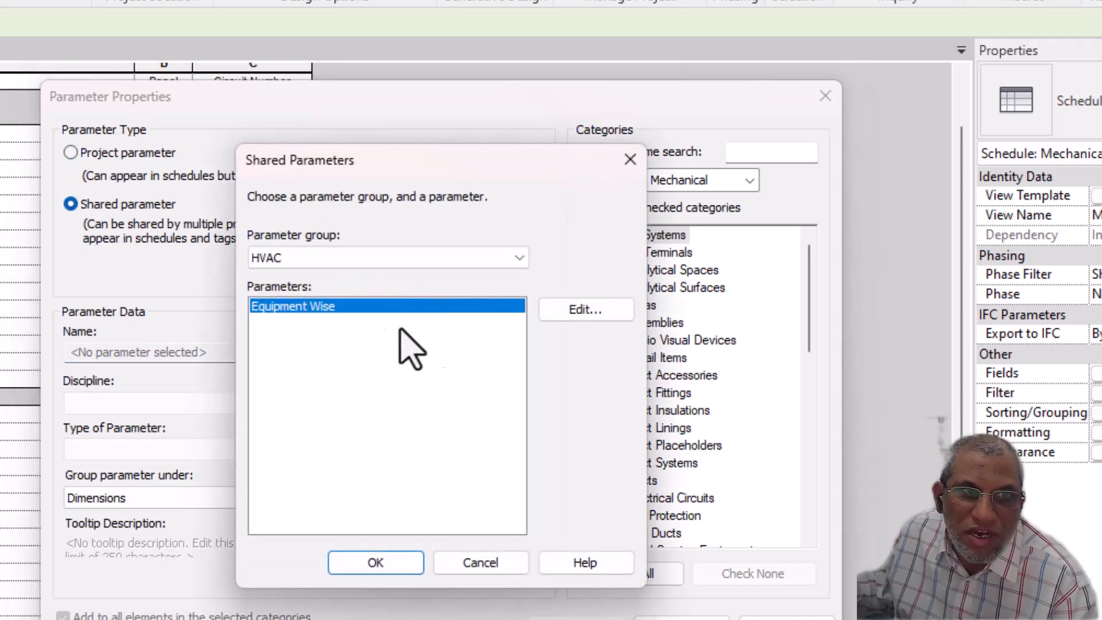
pyautogui.click(375, 563)
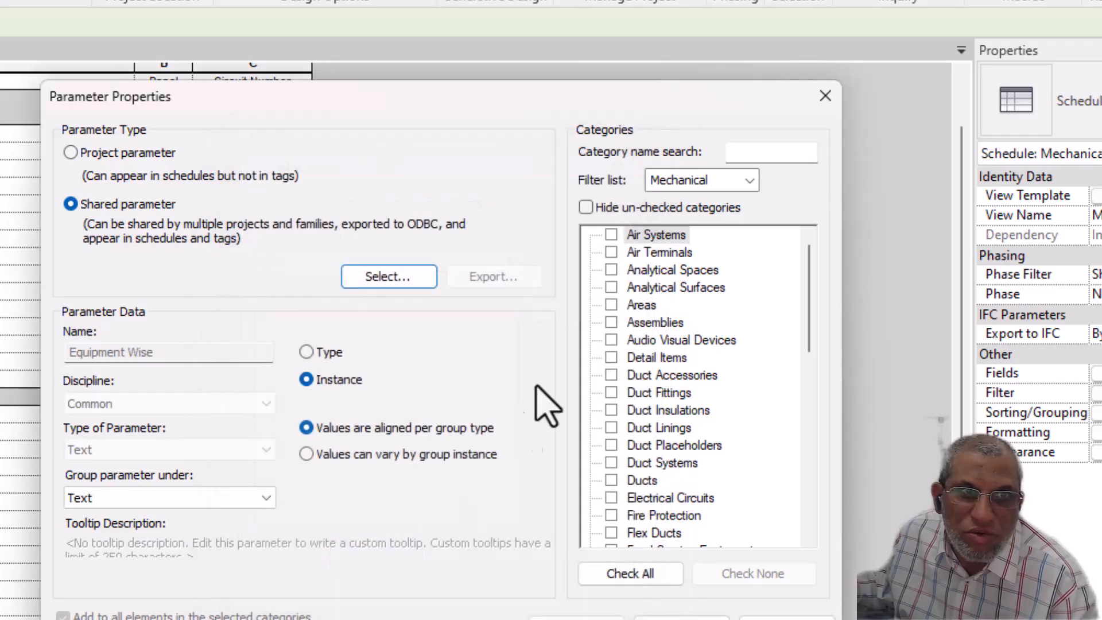
# Make Equipment Wise a type parameter and keep it grouped under Text.
pyautogui.click(307, 352)
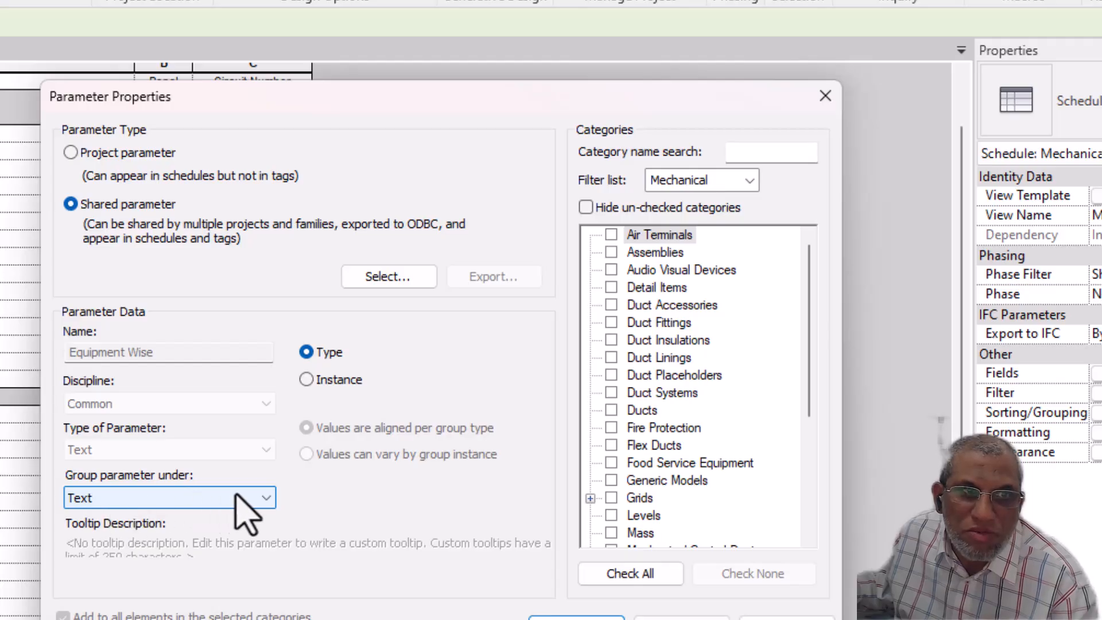
pyautogui.click(195, 502)
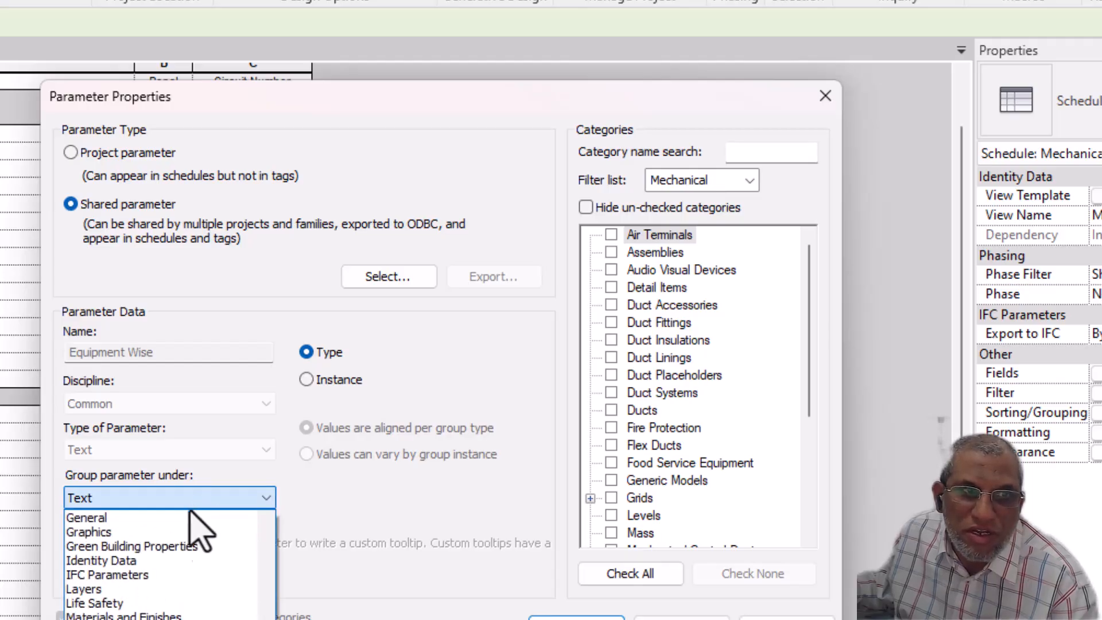
pyautogui.click(389, 516)
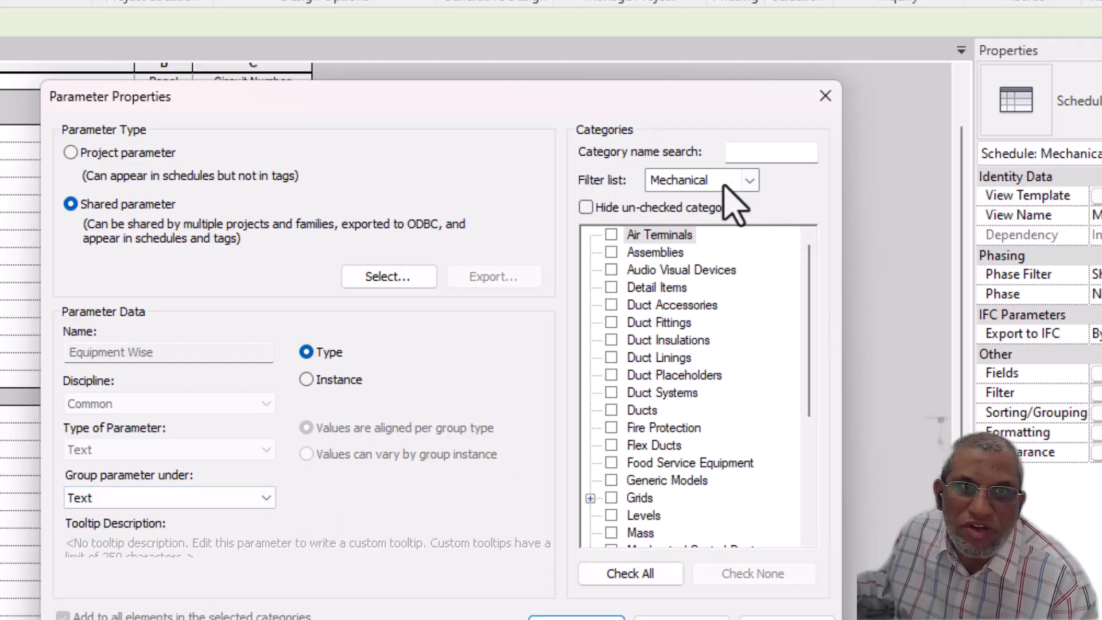
# Assign the Equipment Wise parameter to the Mechanical Equipment category and accept the project parameter changes.
pyautogui.click(749, 183)
pyautogui.click(749, 182)
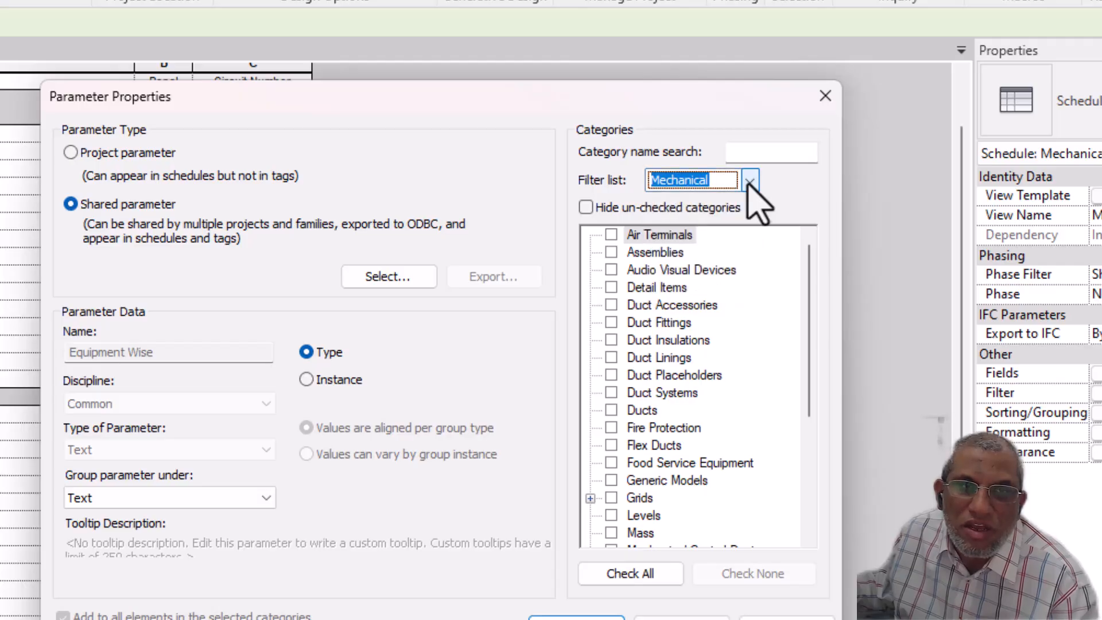
pyautogui.scroll(-2, 812, 356)
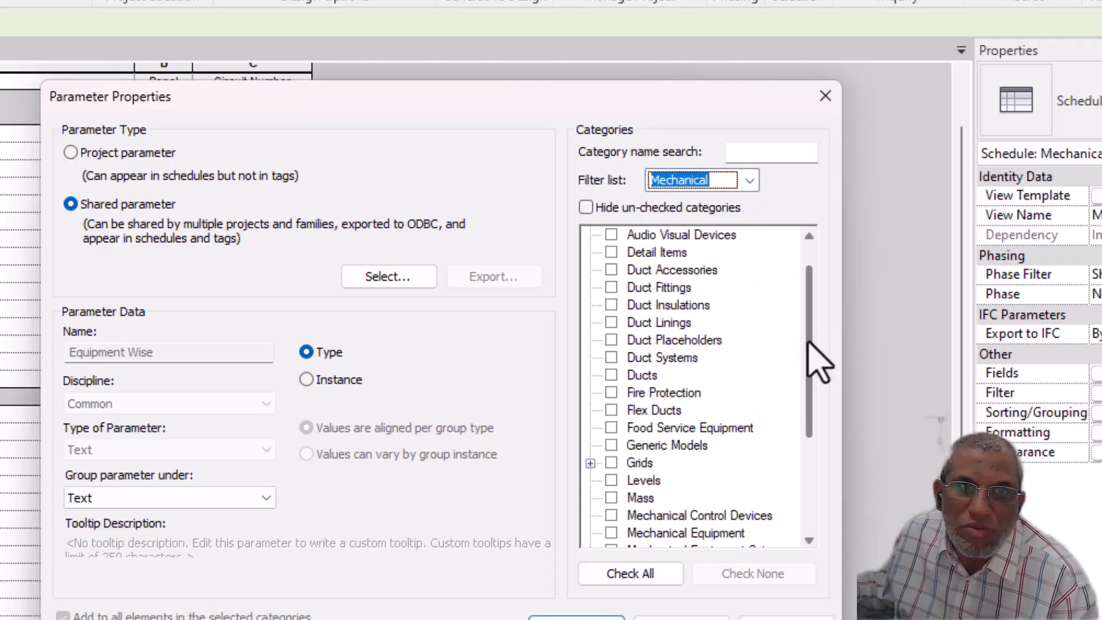
pyautogui.scroll(-1, 825, 389)
pyautogui.scroll(-1, 827, 412)
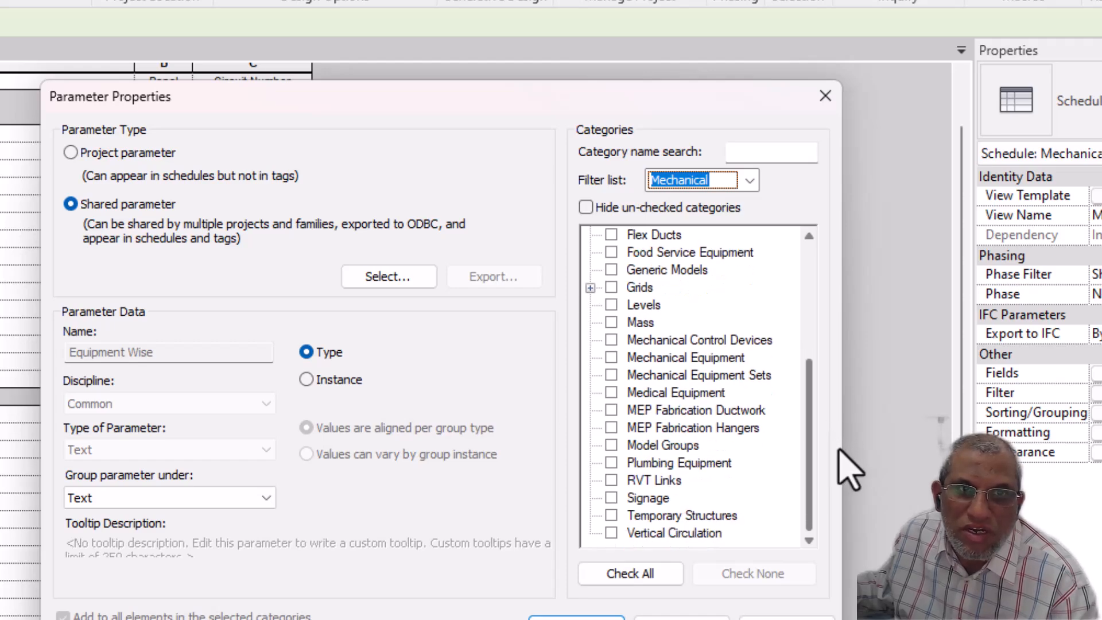
pyautogui.click(611, 357)
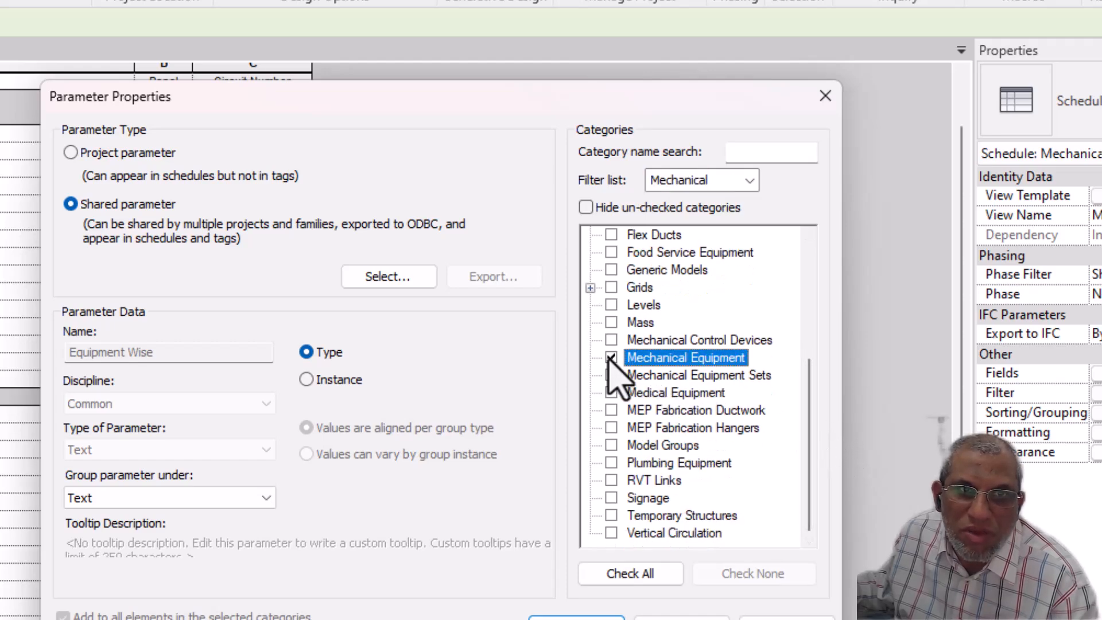
pyautogui.click(576, 619)
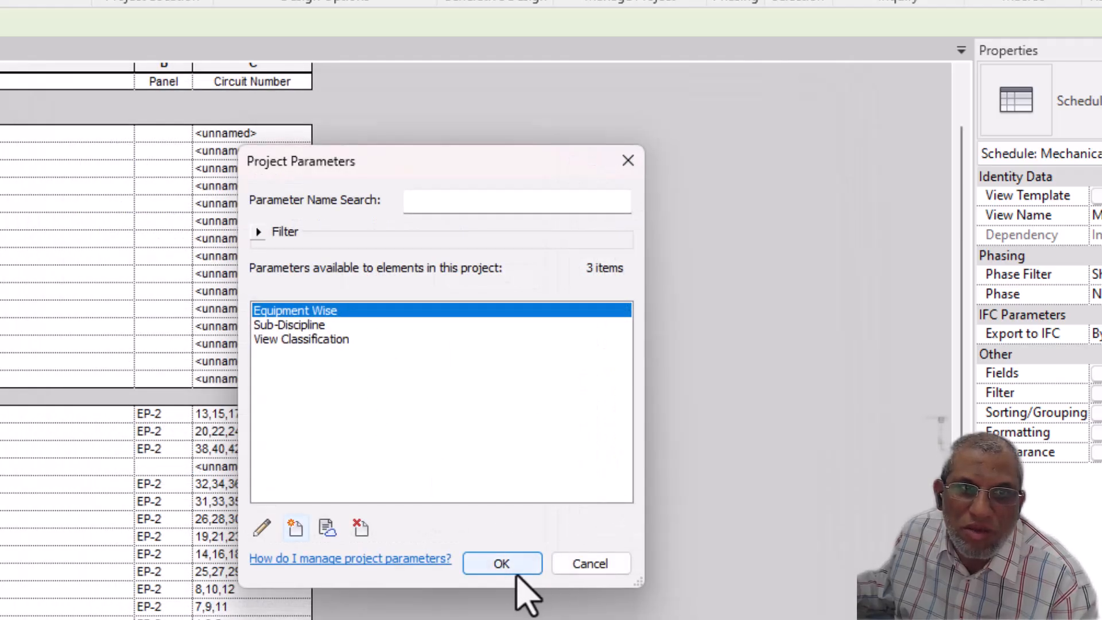
pyautogui.click(503, 562)
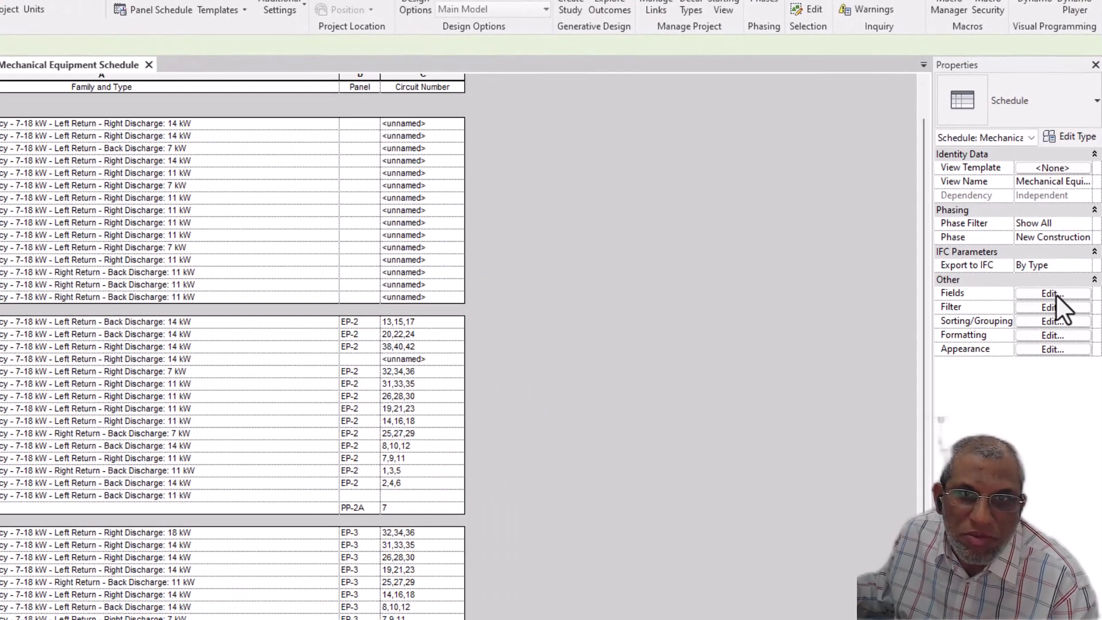
# Add the Equipment Wise field to the scheduled fields of the Mechanical Equipment Schedule.
pyautogui.click(1054, 293)
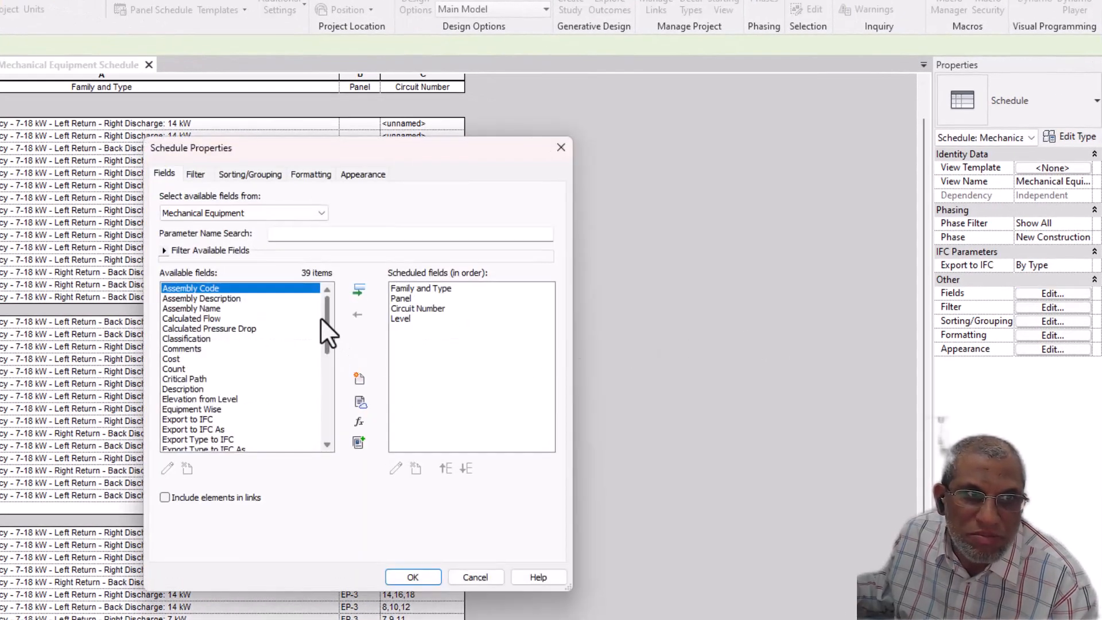
pyautogui.scroll(-1, 326, 319)
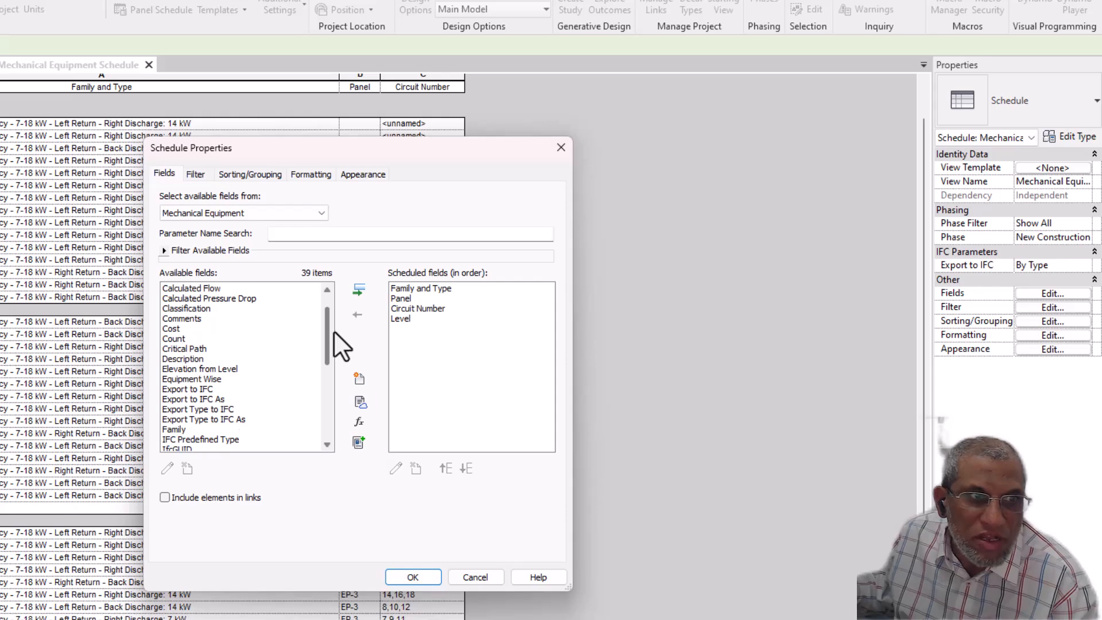
pyautogui.scroll(-1, 333, 332)
pyautogui.click(212, 359)
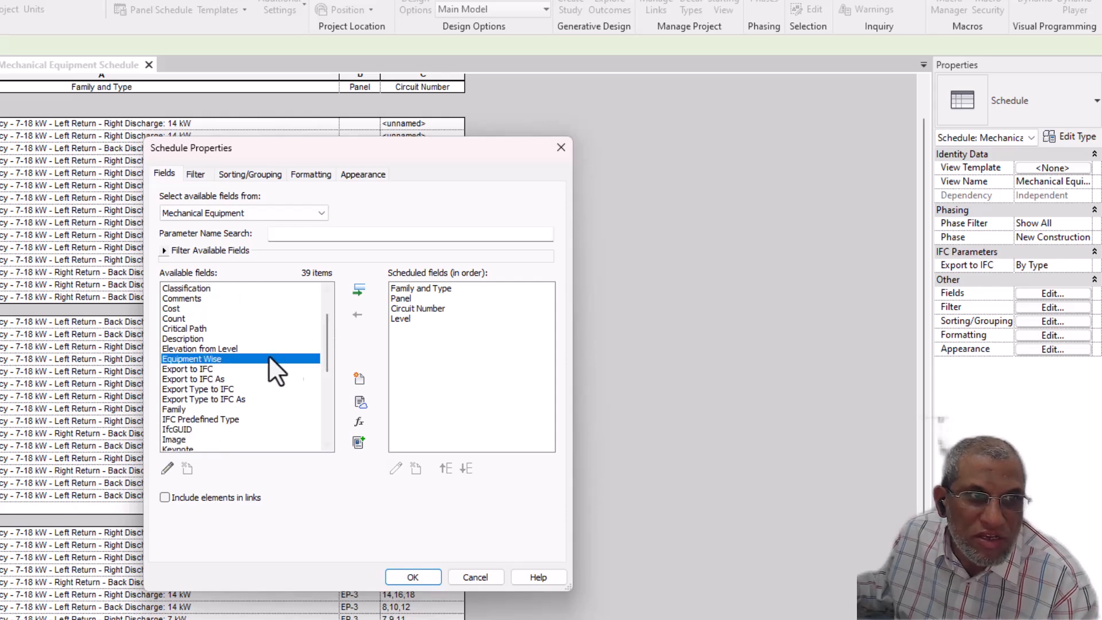
pyautogui.click(359, 292)
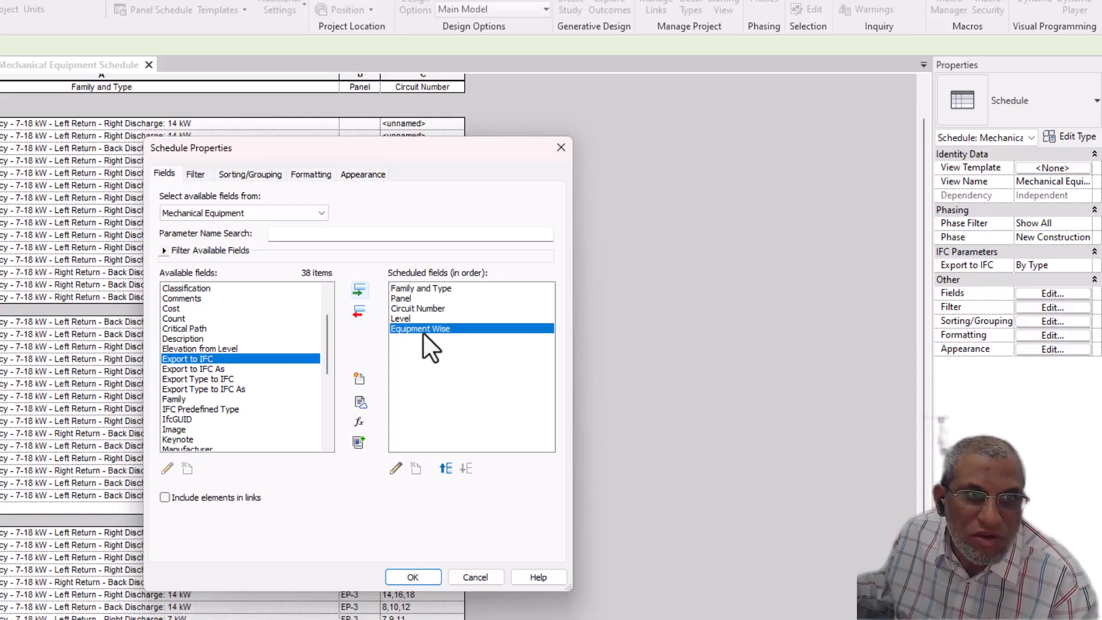
# Move Equipment Wise to first place in the scheduled fields, ahead of Family and Type, and accept the schedule properties.
pyautogui.click(445, 468)
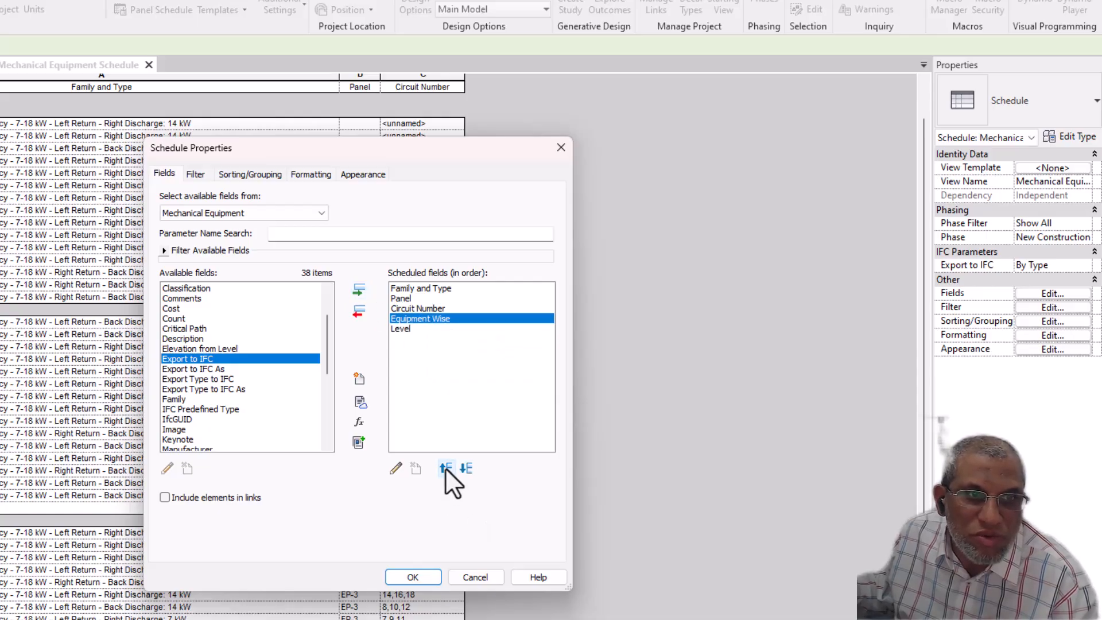
pyautogui.click(445, 467)
pyautogui.click(445, 467)
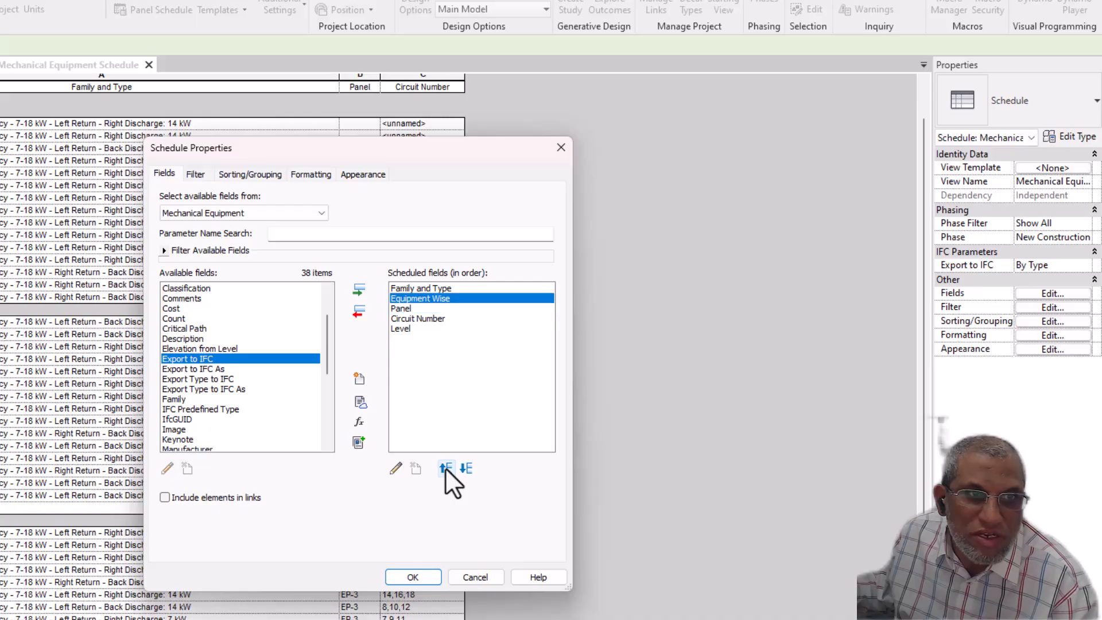
pyautogui.click(445, 467)
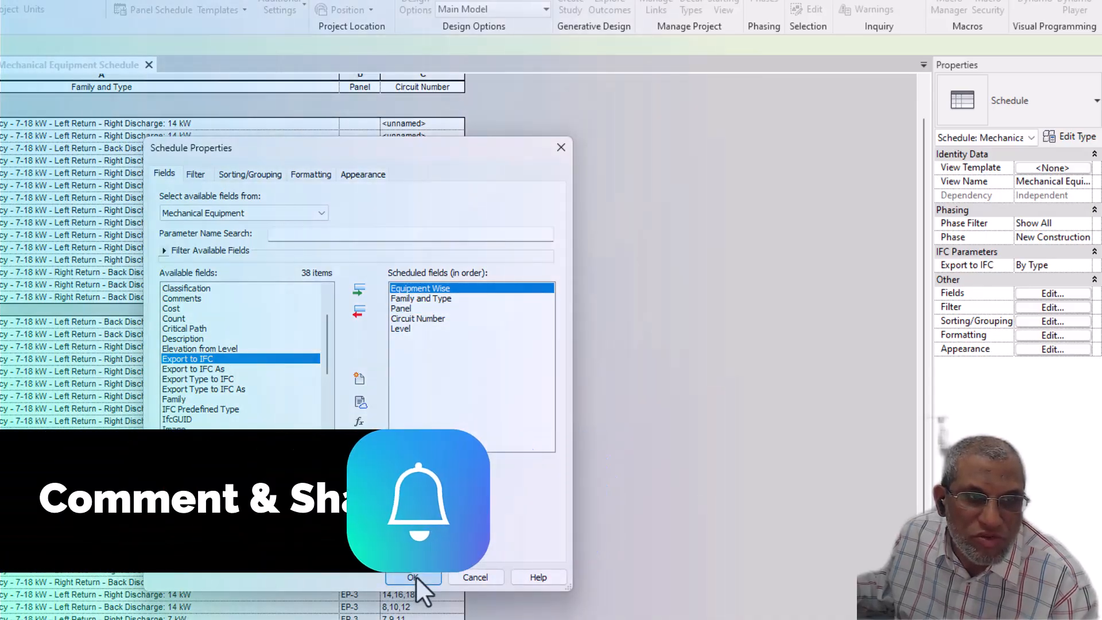
pyautogui.click(413, 577)
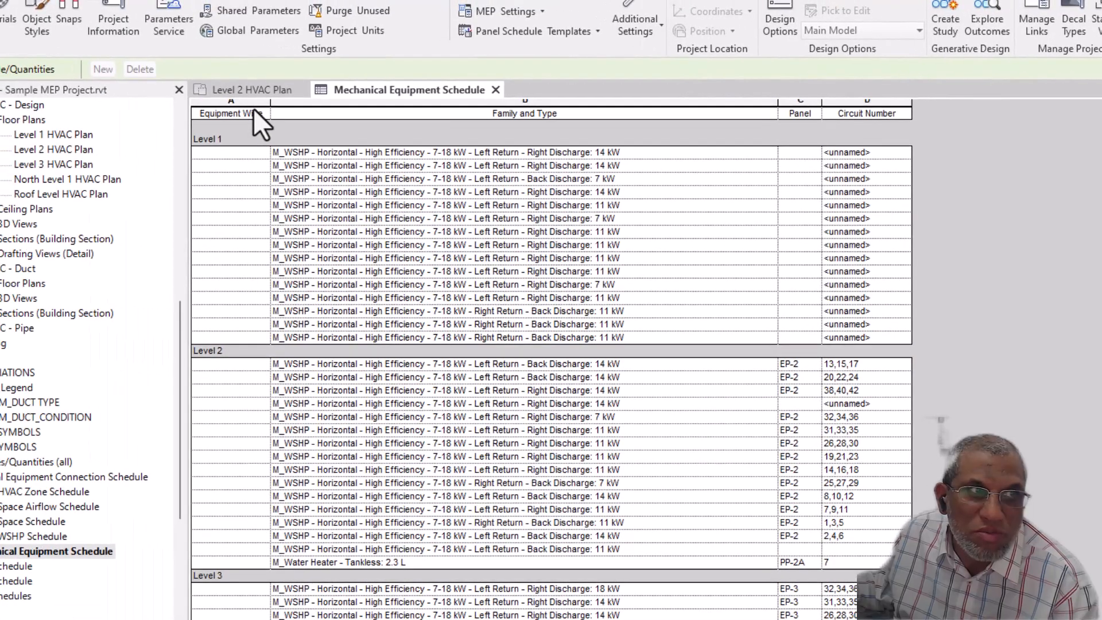
# Set Equipment Wise to WSHP for the Left Return - Right Discharge 14 kW type and apply it to all its elements.
pyautogui.scroll(2, 308, 178)
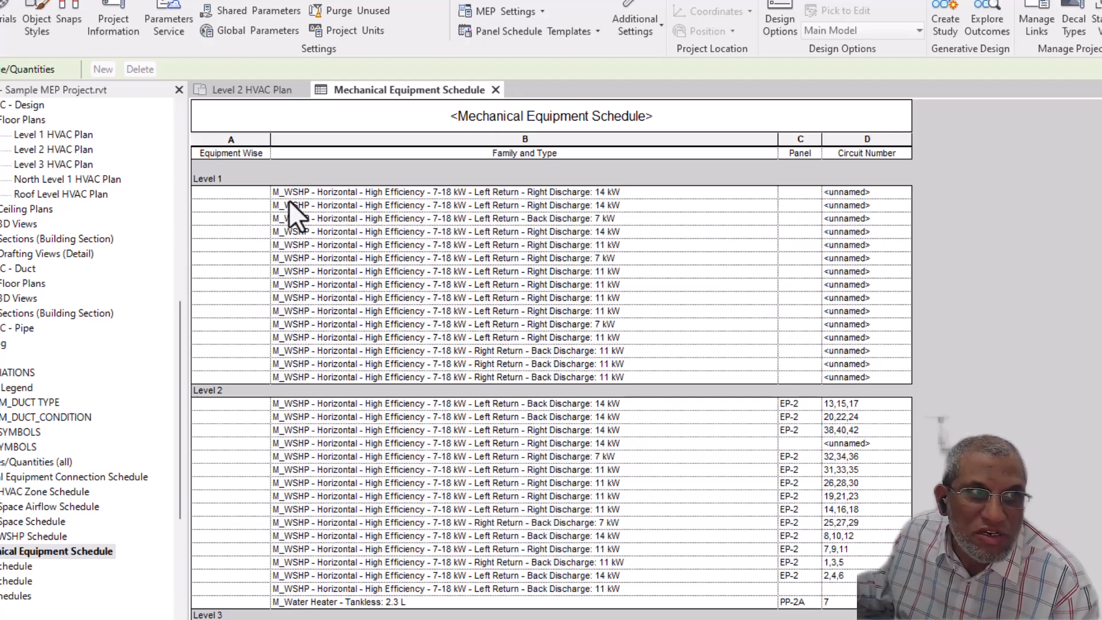
pyautogui.click(233, 195)
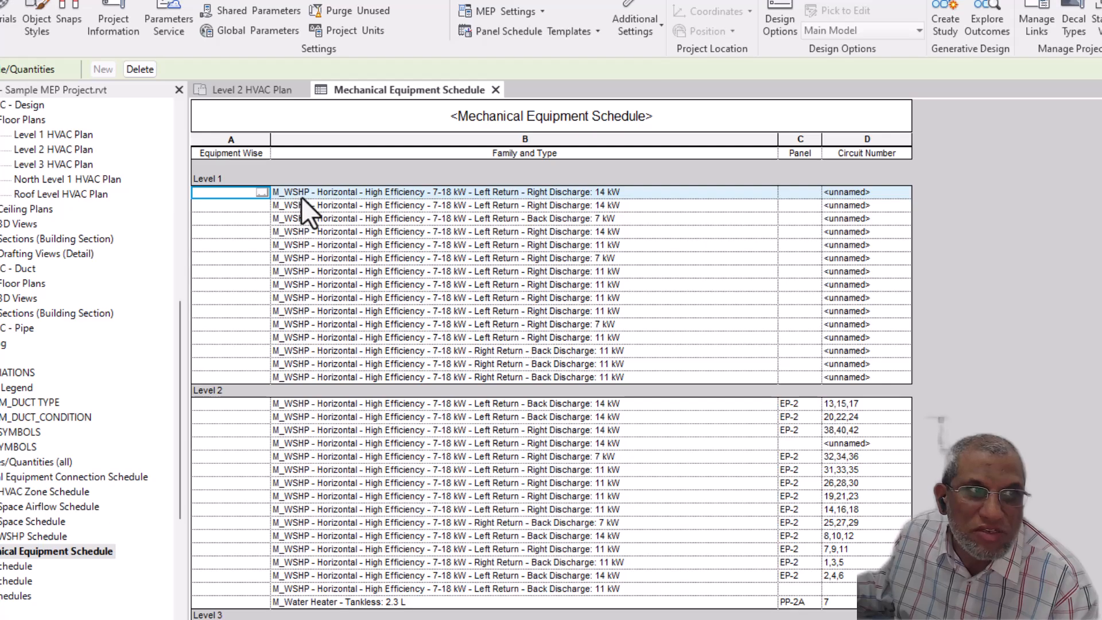
pyautogui.write('WSHP')
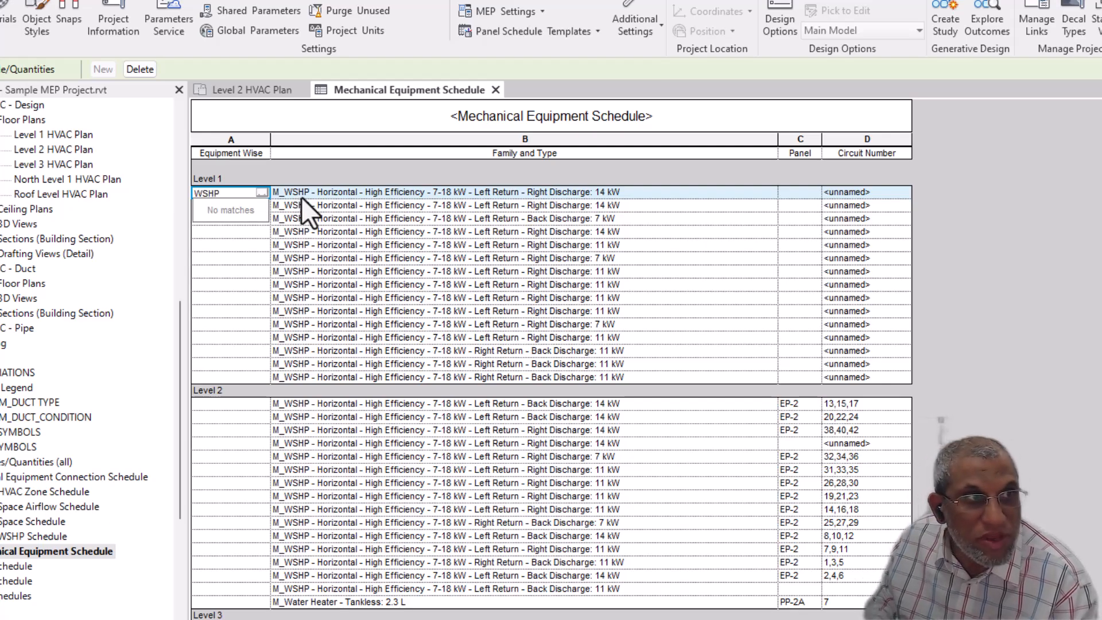
pyautogui.click(247, 233)
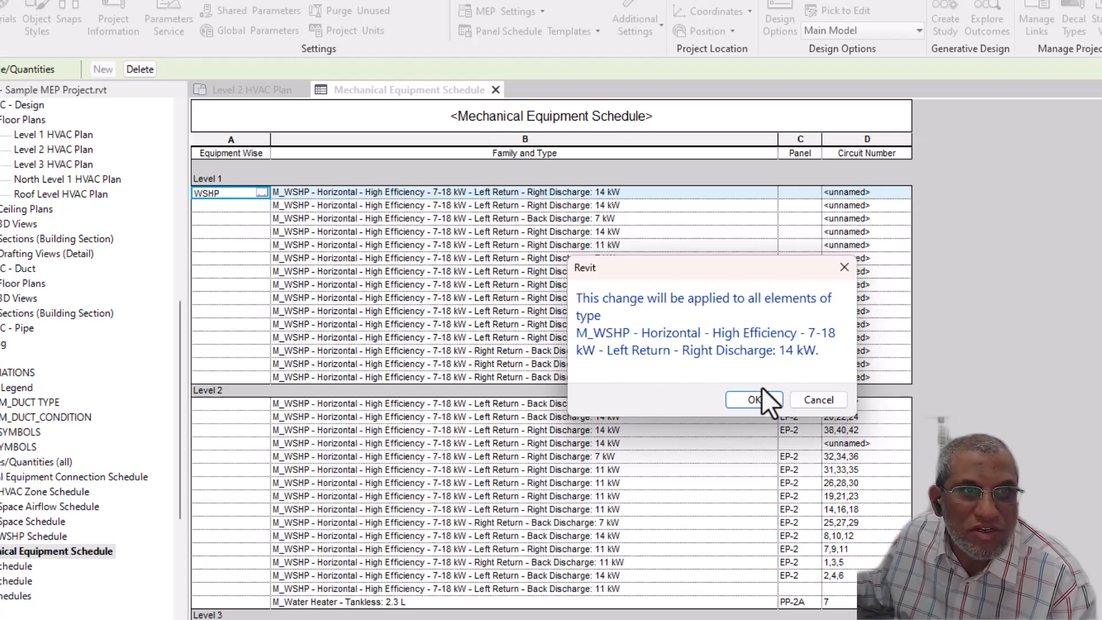
pyautogui.click(753, 397)
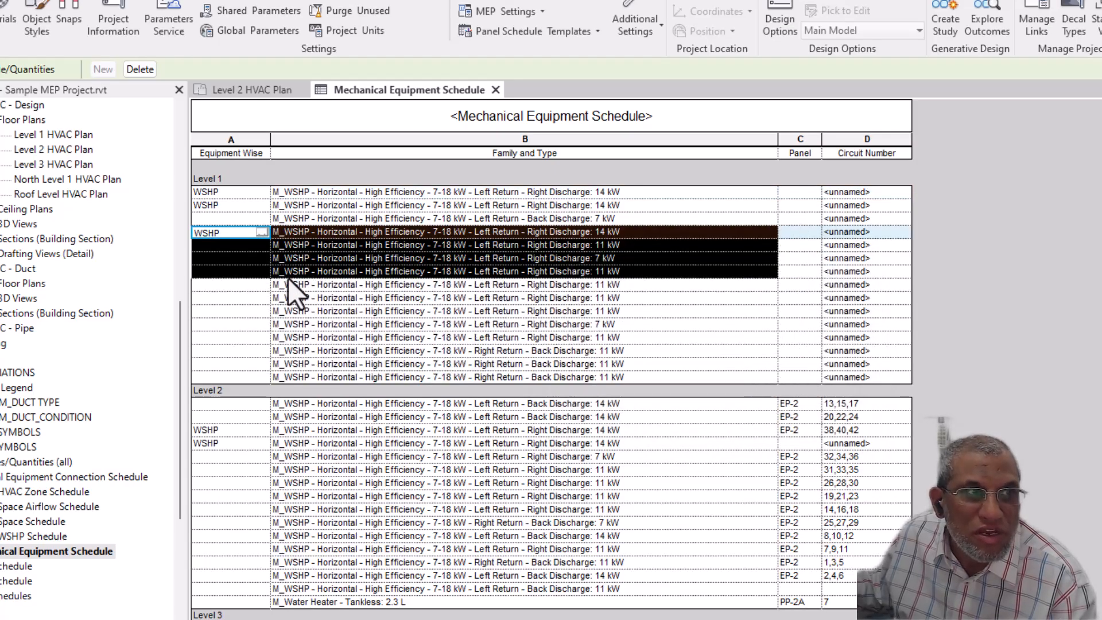
# Set Equipment Wise to WSHP for the Left Return - Back Discharge 7 kW and Left Return - Right Discharge 11 kW types.
pyautogui.click(223, 220)
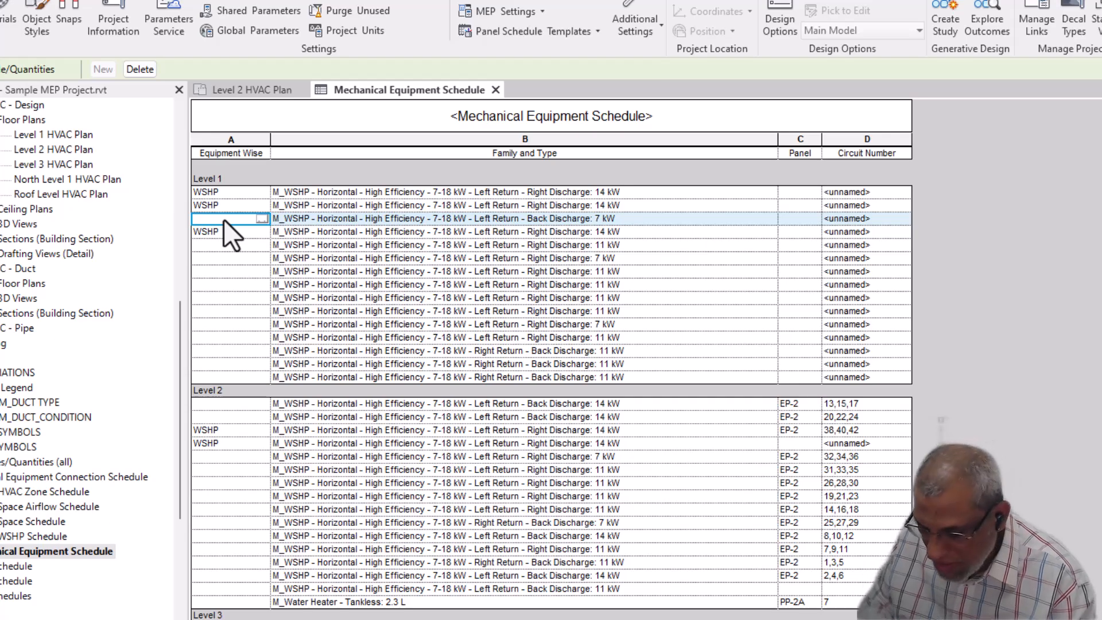
pyautogui.write('W')
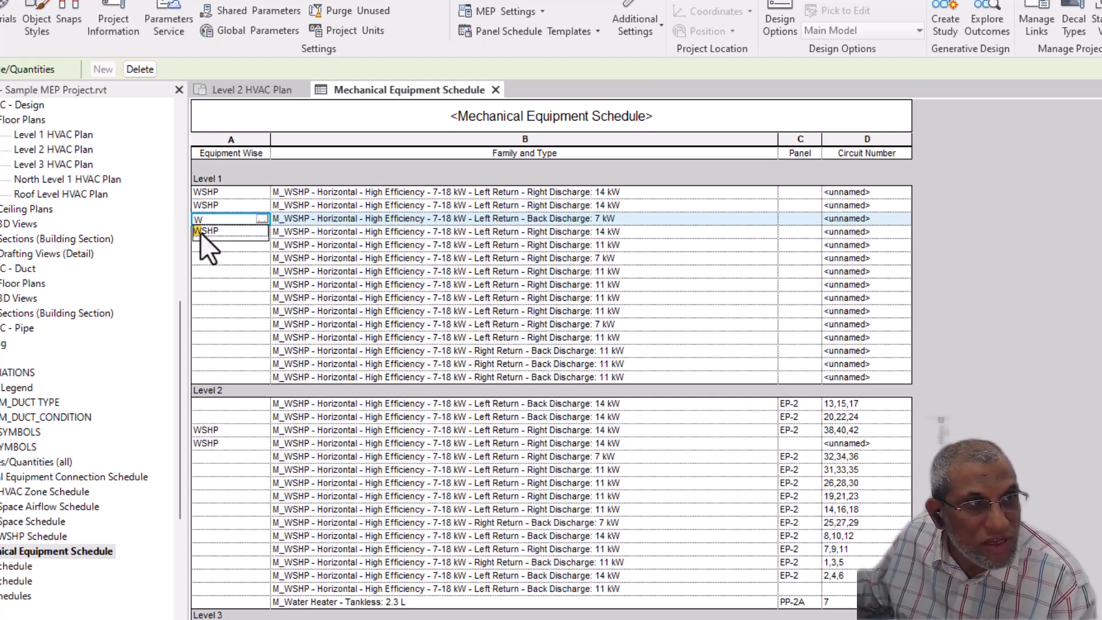
pyautogui.click(202, 231)
pyautogui.click(752, 400)
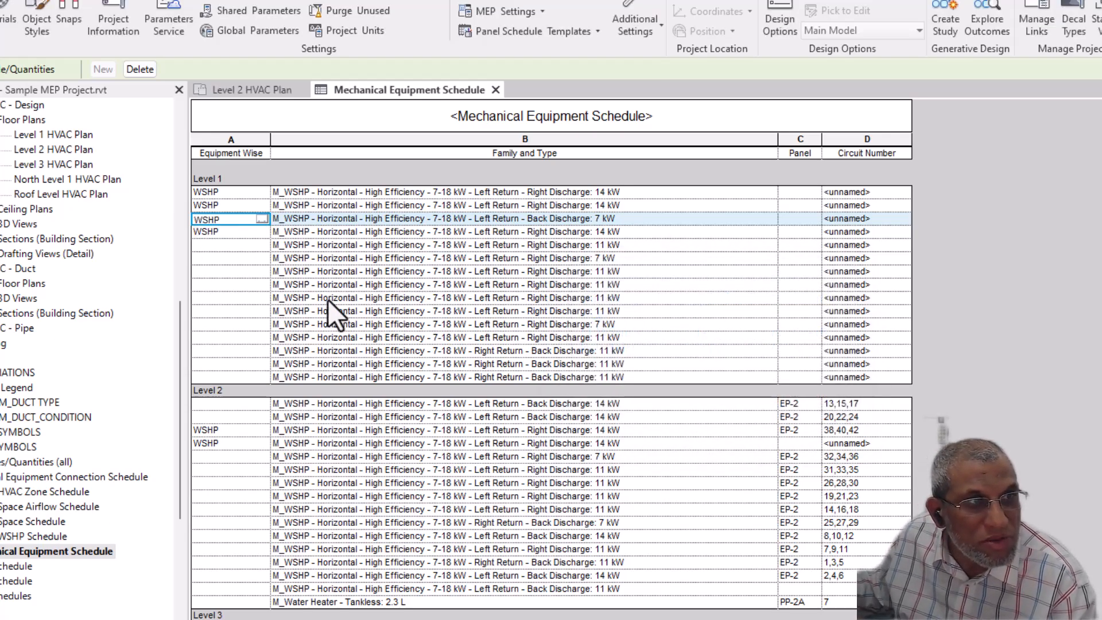
pyautogui.click(235, 247)
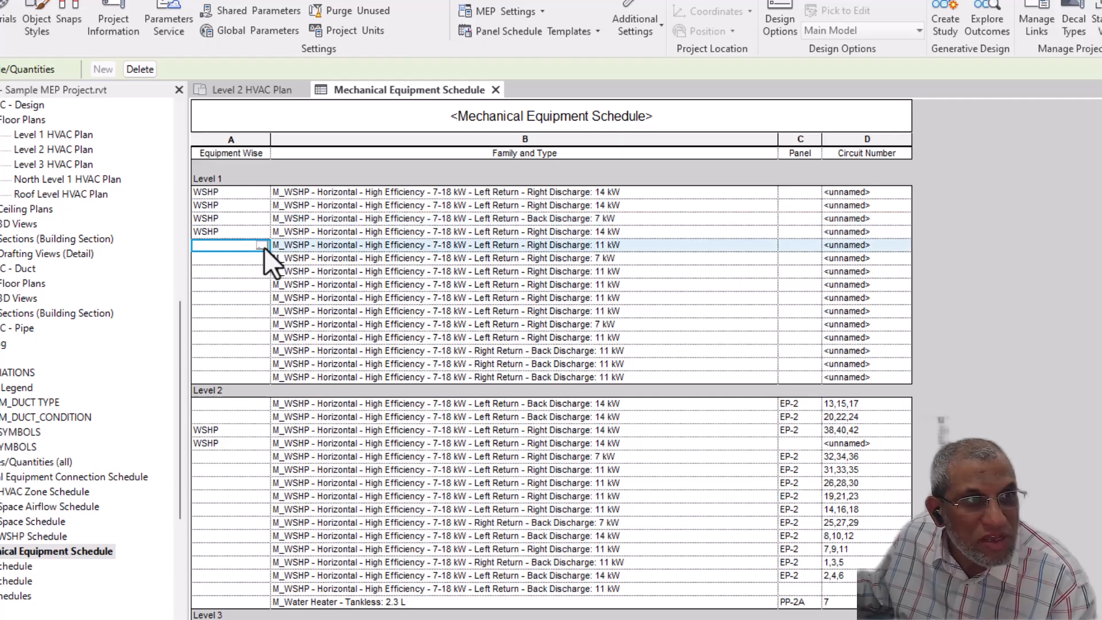
pyautogui.write('WS')
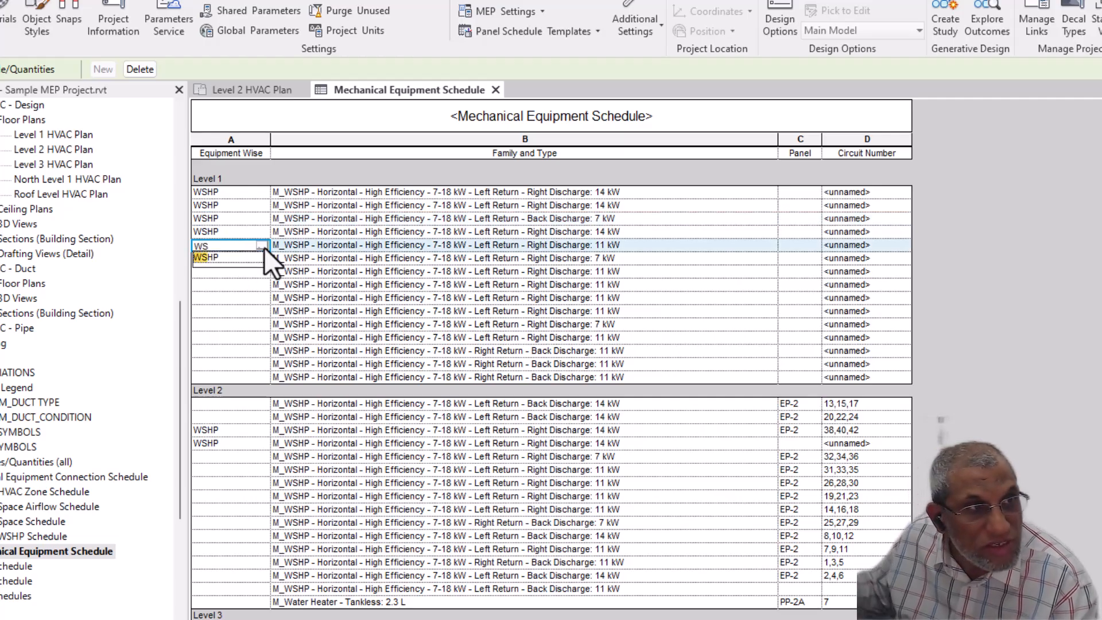
pyautogui.click(224, 257)
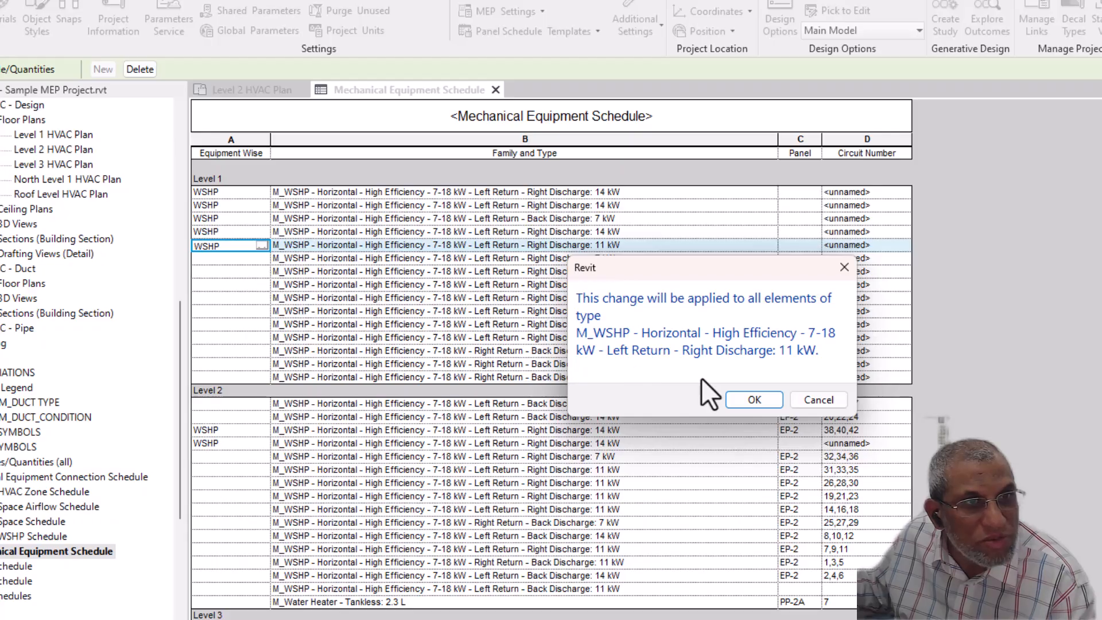
pyautogui.click(747, 400)
# Set Equipment Wise to WSHP for the Left Return - Right Discharge 7 kW and Right Return - Back Discharge 11 kW types.
pyautogui.click(225, 260)
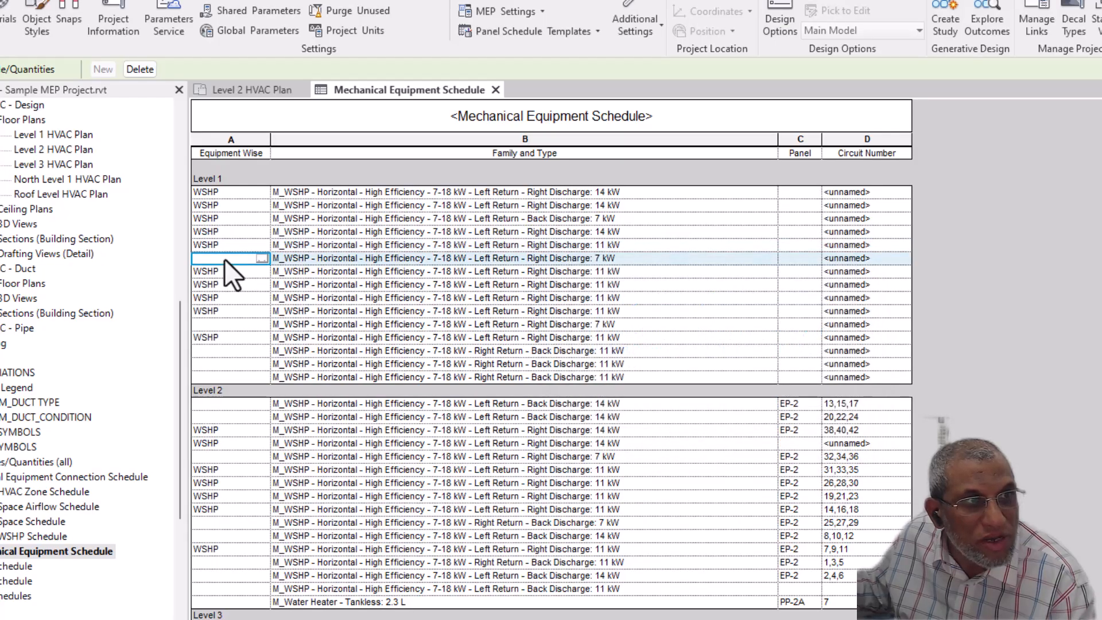
pyautogui.write('W')
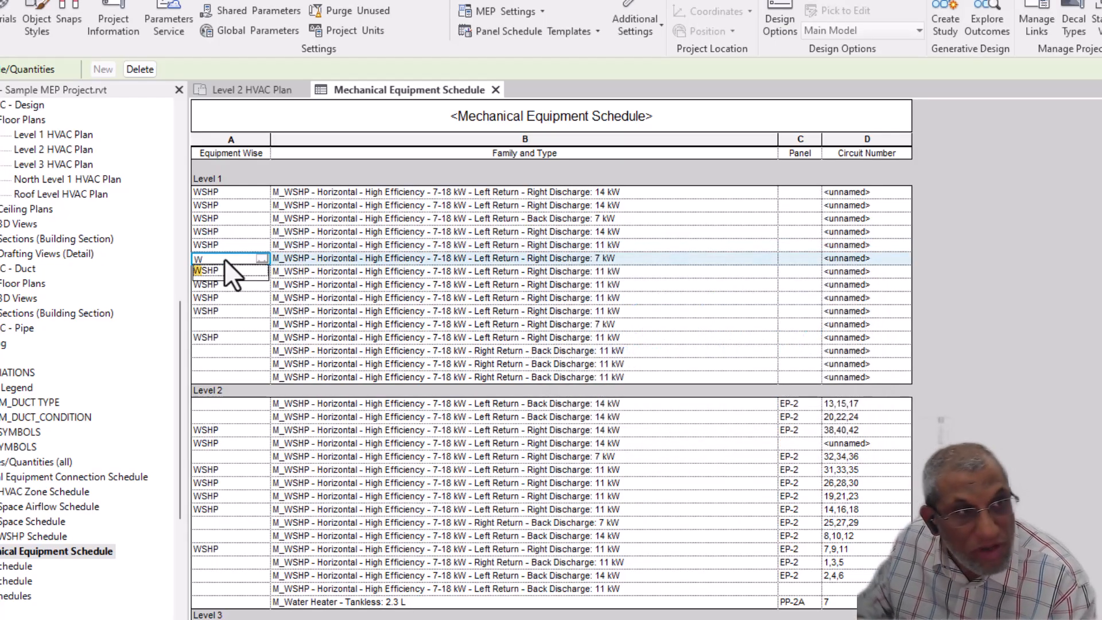
pyautogui.click(205, 271)
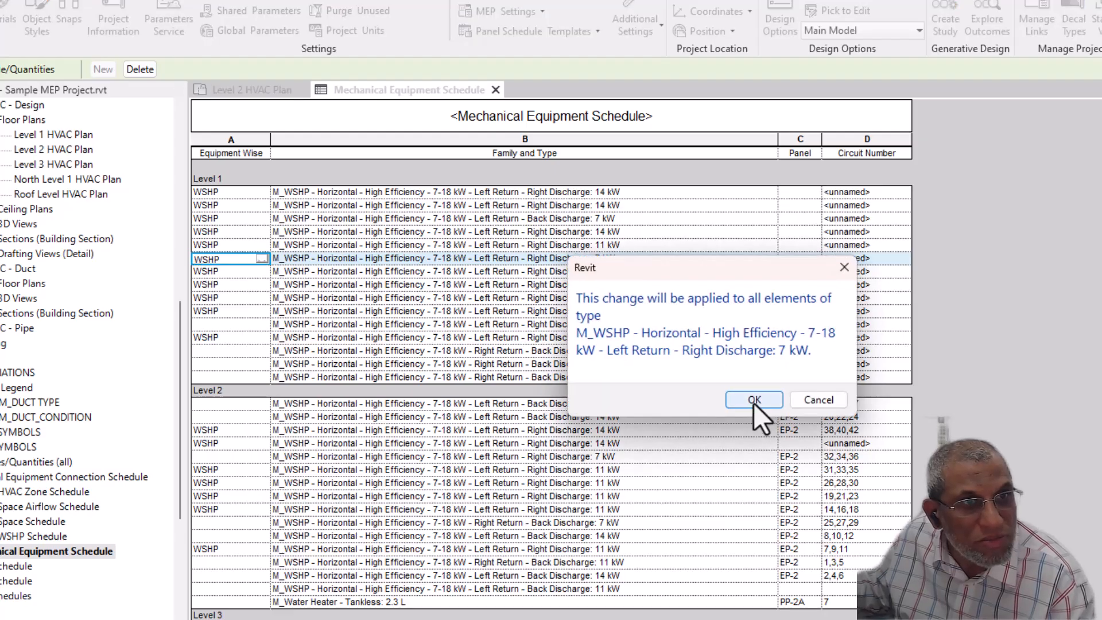
pyautogui.click(754, 400)
pyautogui.click(228, 351)
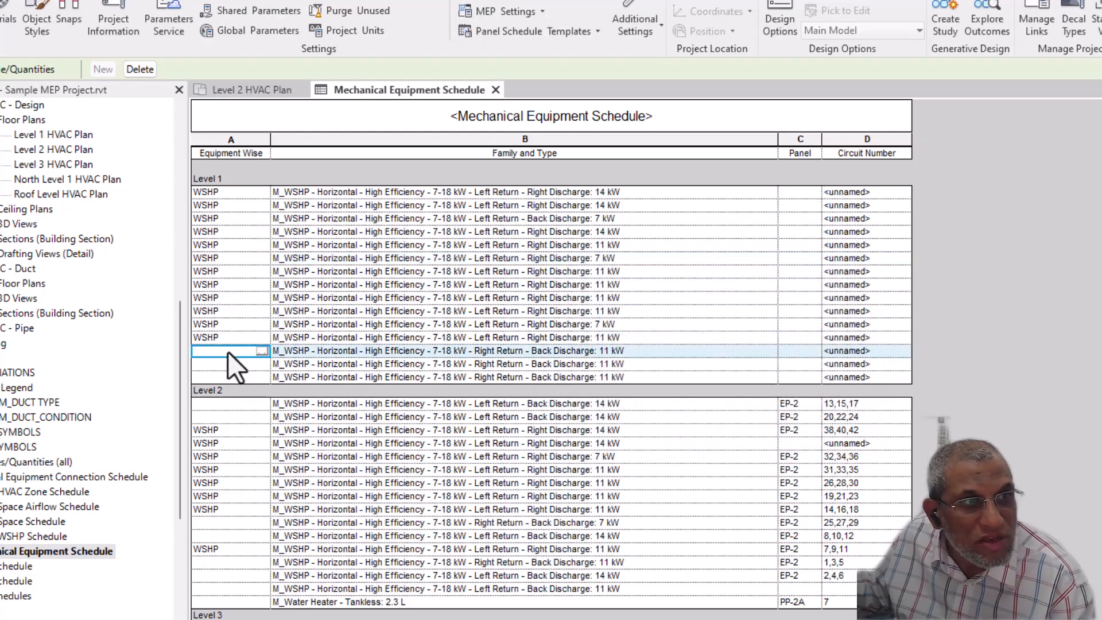
pyautogui.write('Ws')
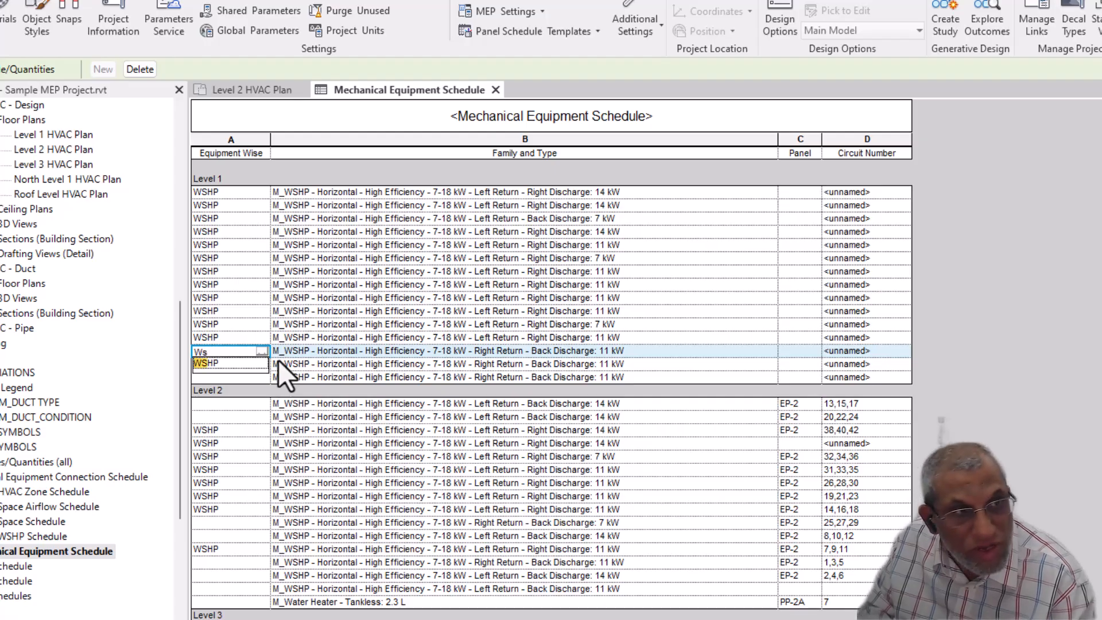
pyautogui.click(220, 363)
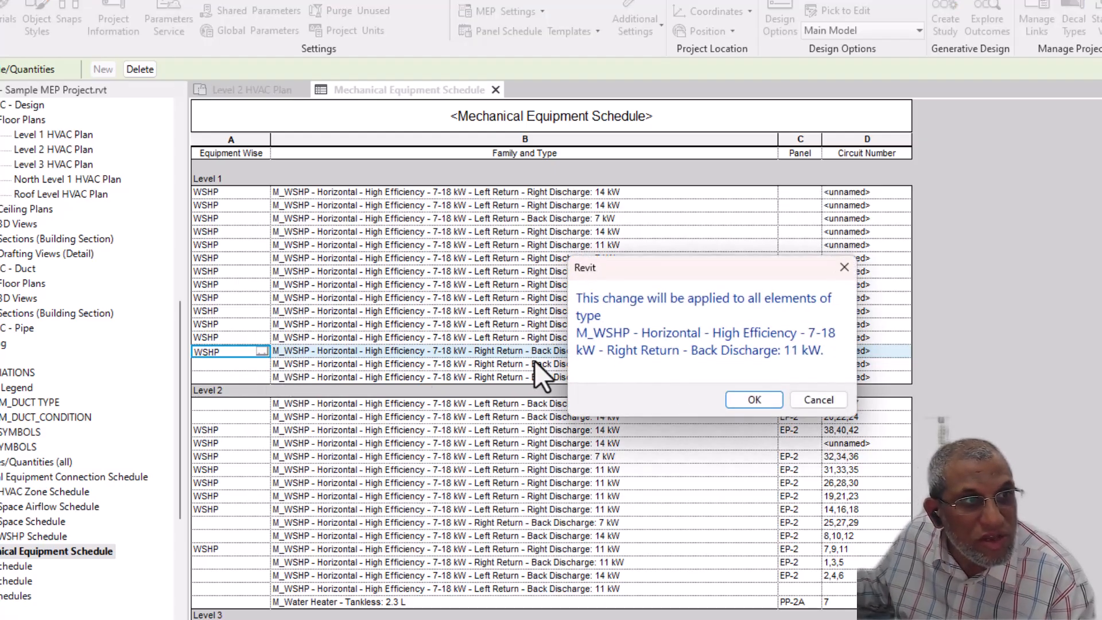
pyautogui.click(729, 400)
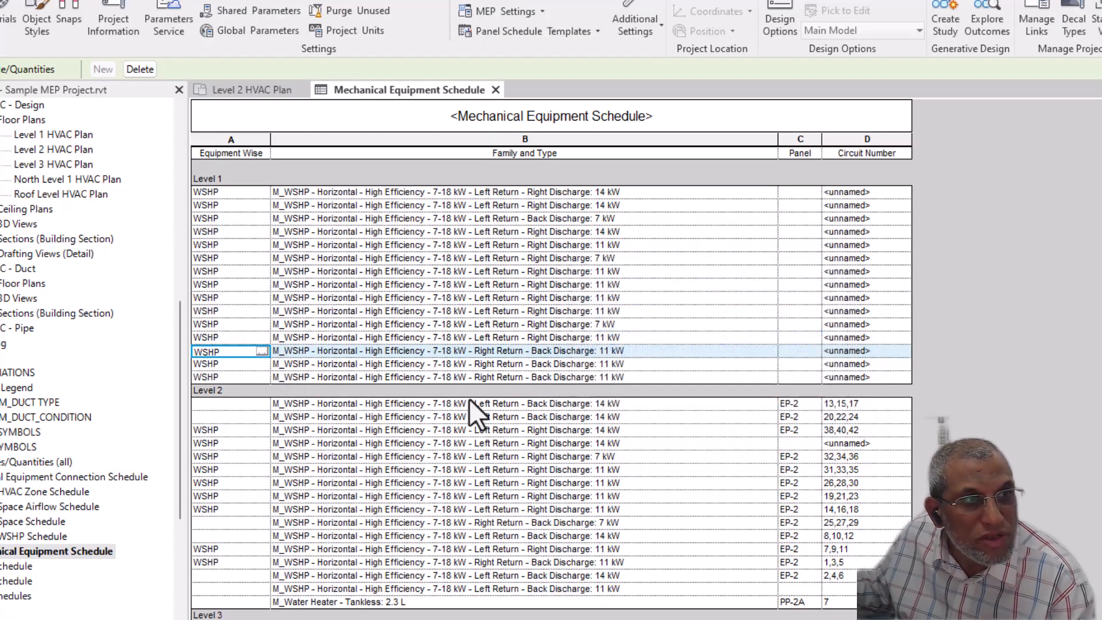
# Set Equipment Wise to WSHP for the Left Return - Back Discharge 14 kW and Right Return - Back Discharge 7 kW types.
pyautogui.click(217, 404)
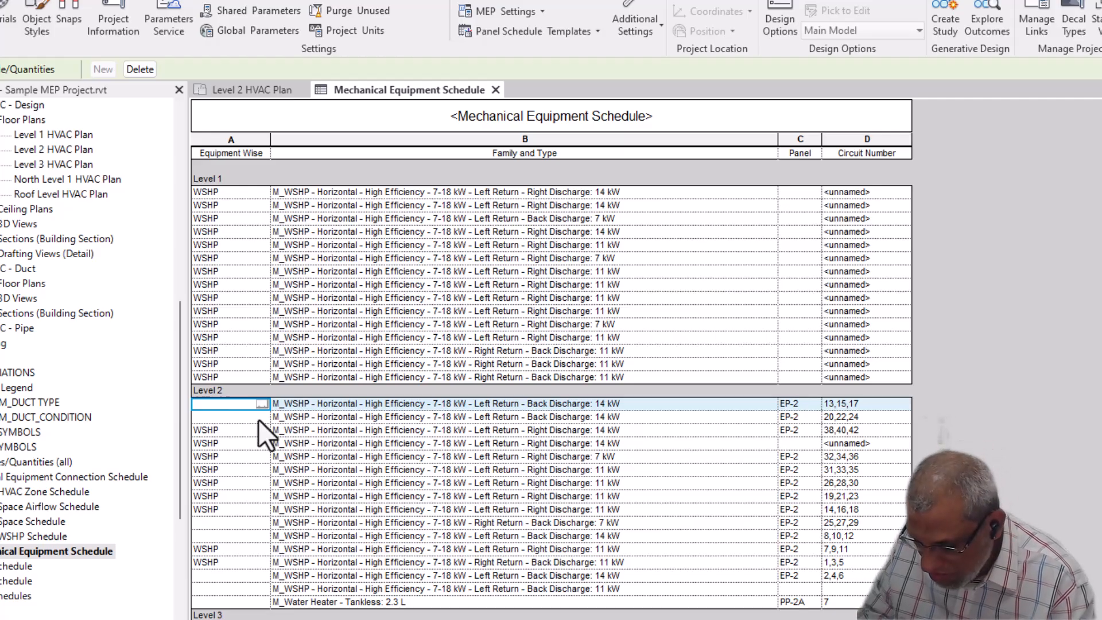
pyautogui.write('HP')
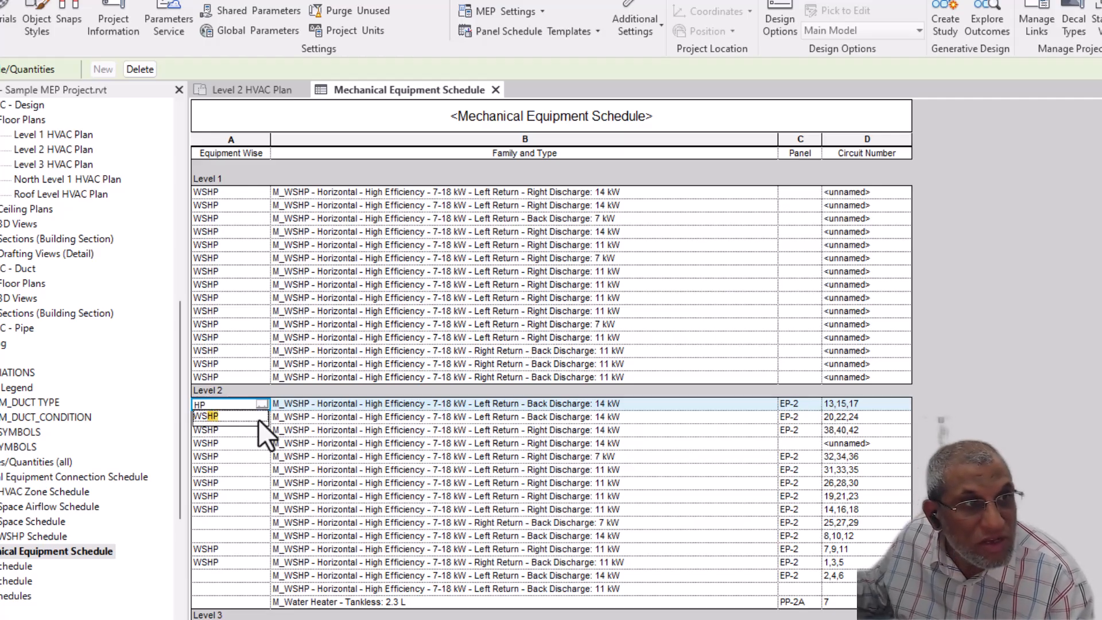
pyautogui.click(227, 415)
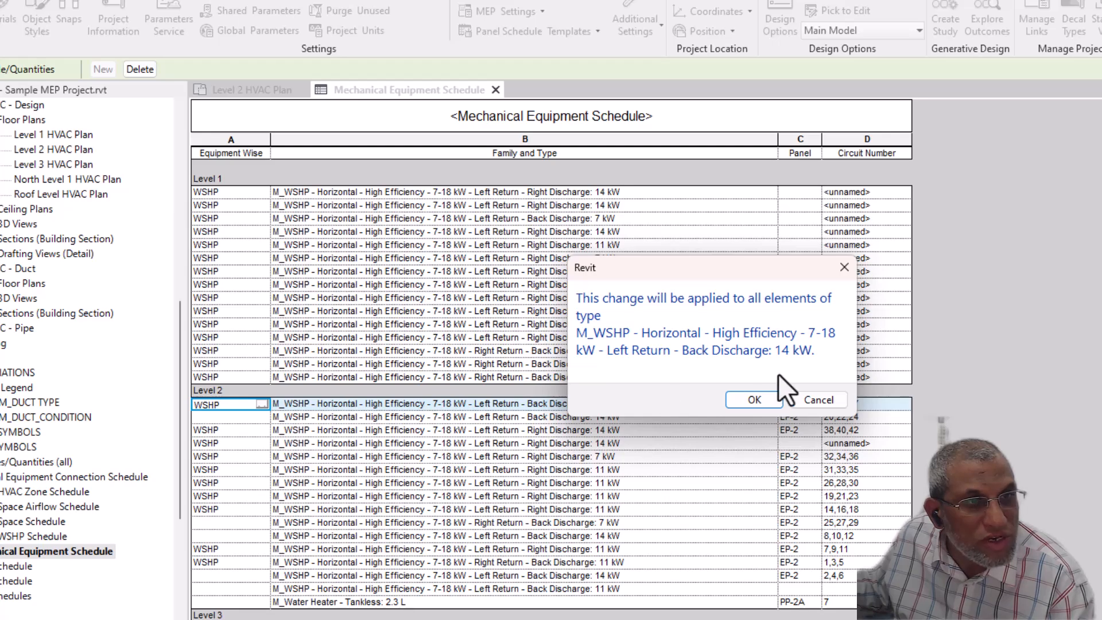
pyautogui.click(755, 400)
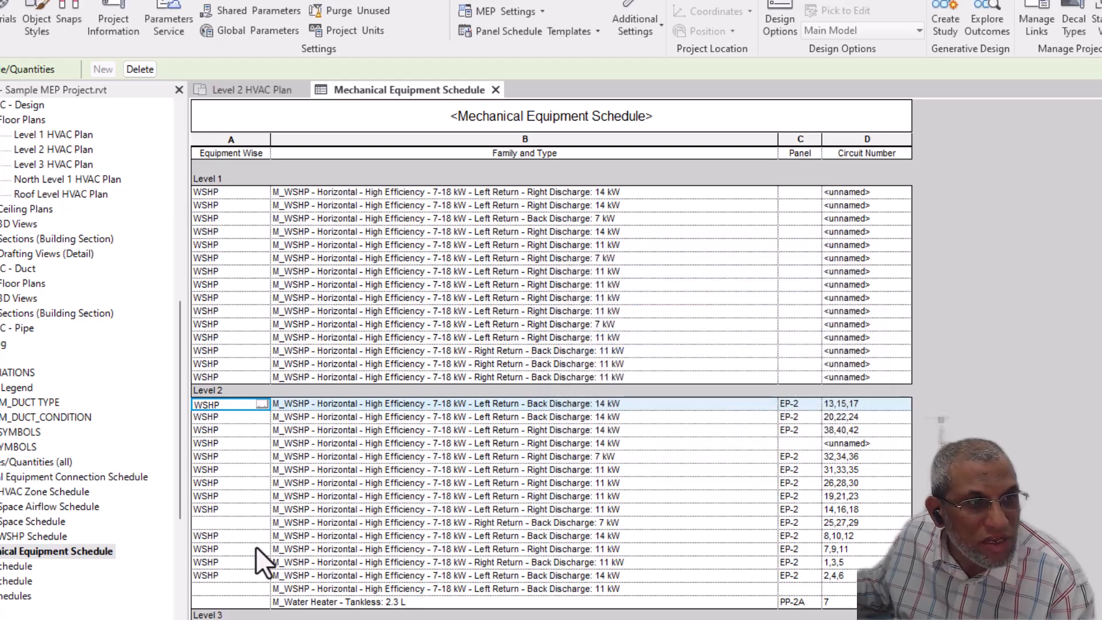
pyautogui.click(230, 523)
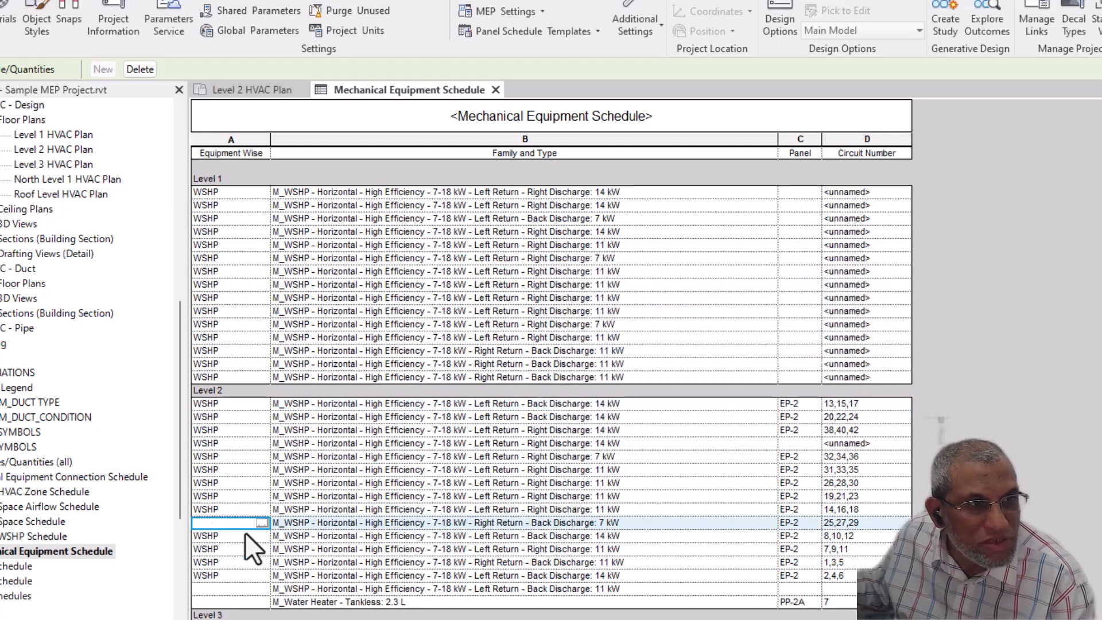
pyautogui.write('Wshp')
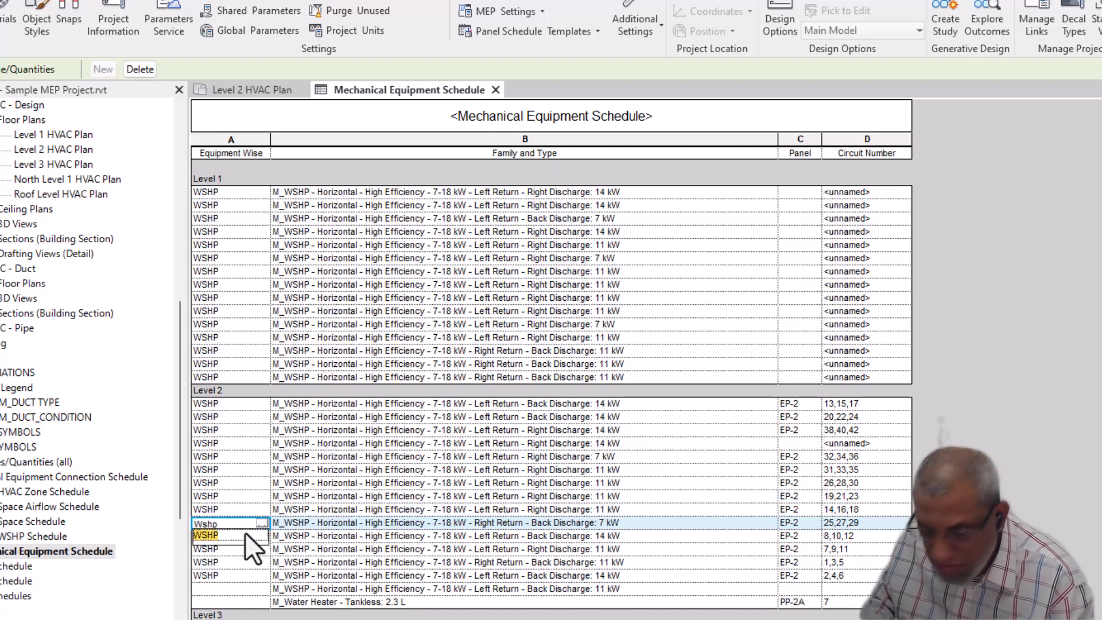
pyautogui.click(236, 534)
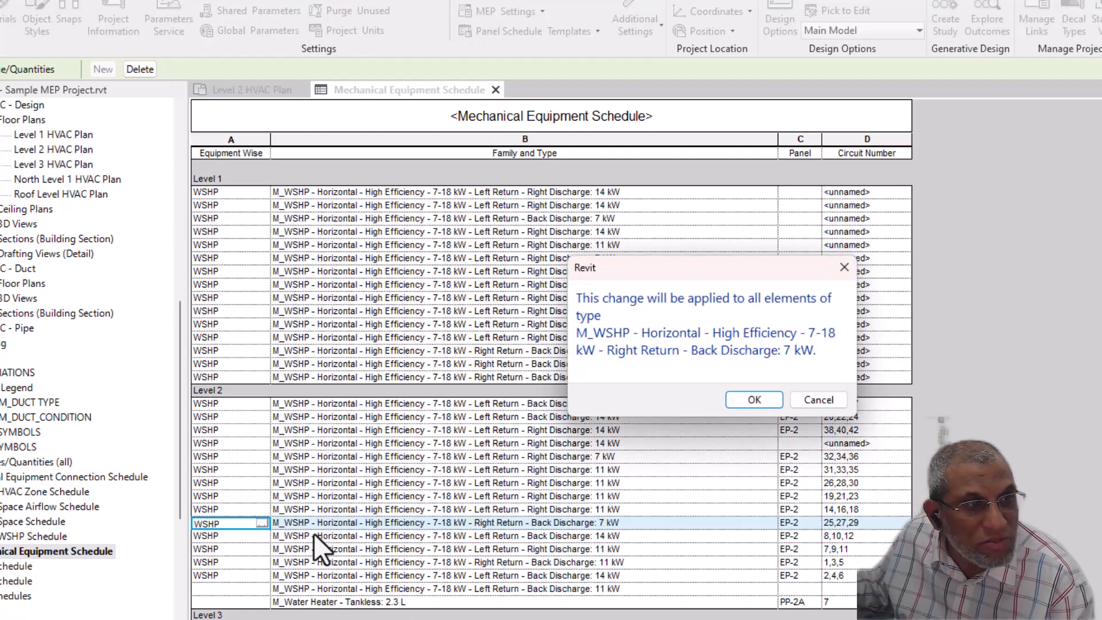
pyautogui.click(746, 401)
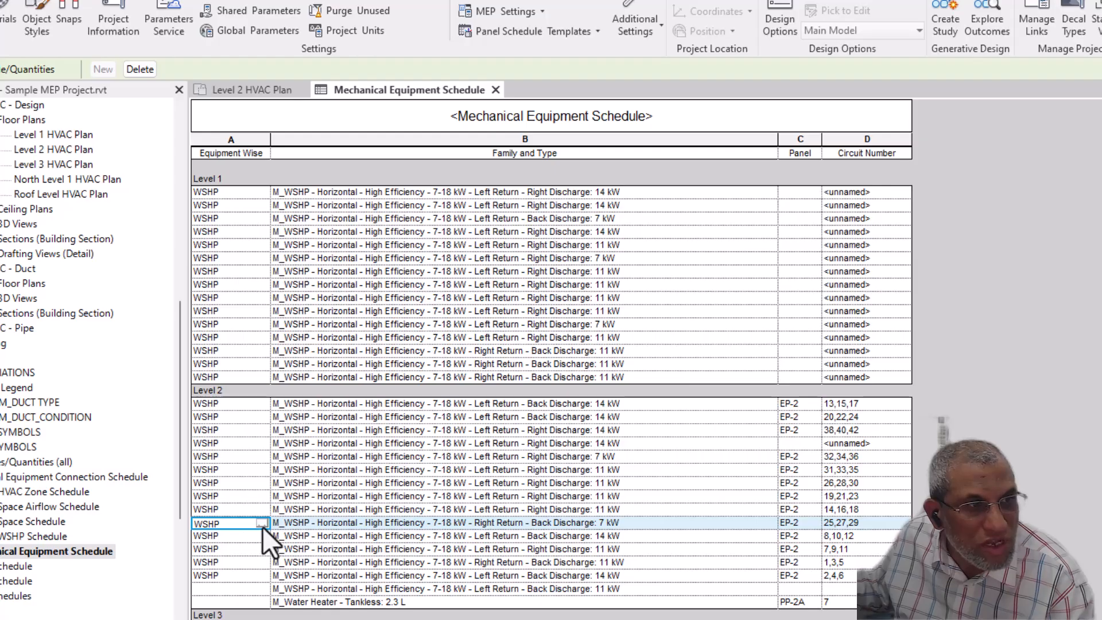
# Set Equipment Wise to WSHP for the Left Return - Back Discharge 11 kW type and apply it to all its elements.
pyautogui.click(235, 589)
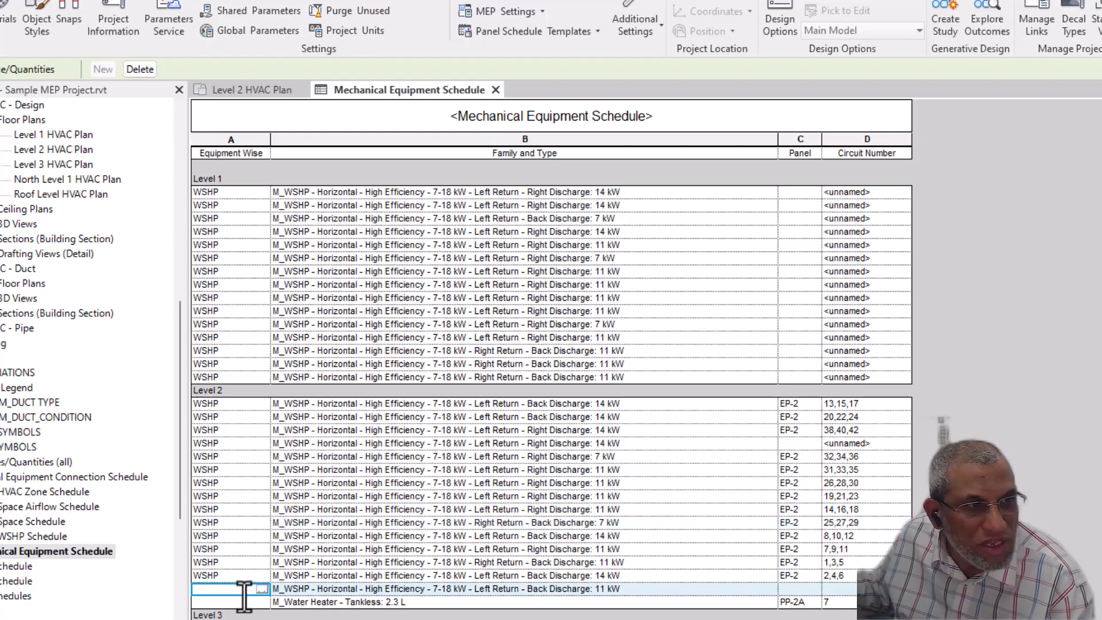
pyautogui.write('WS')
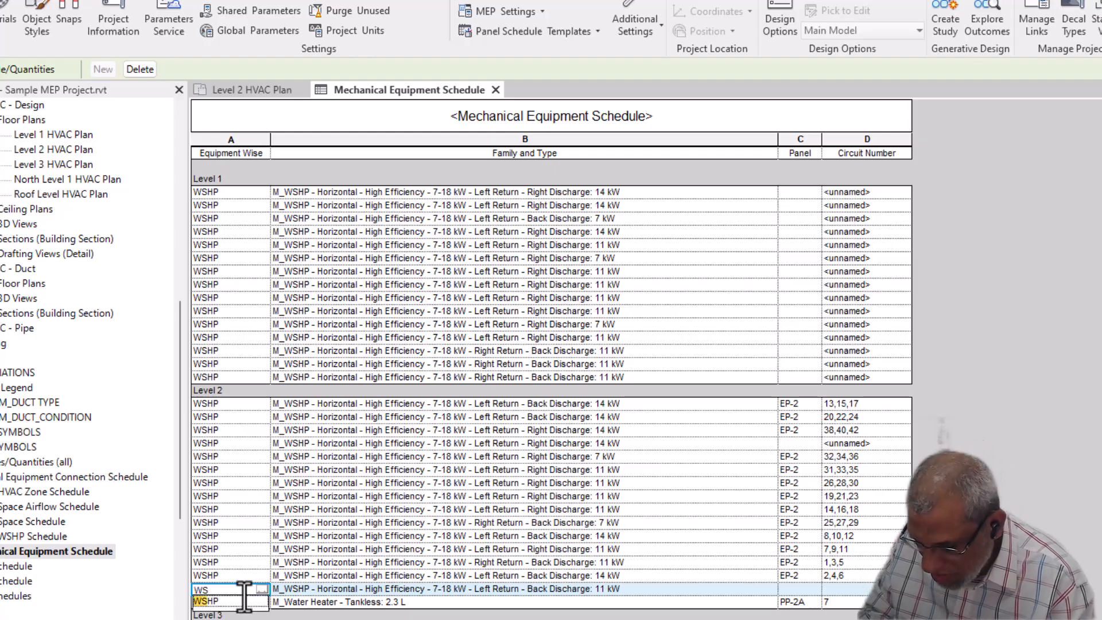
pyautogui.click(244, 600)
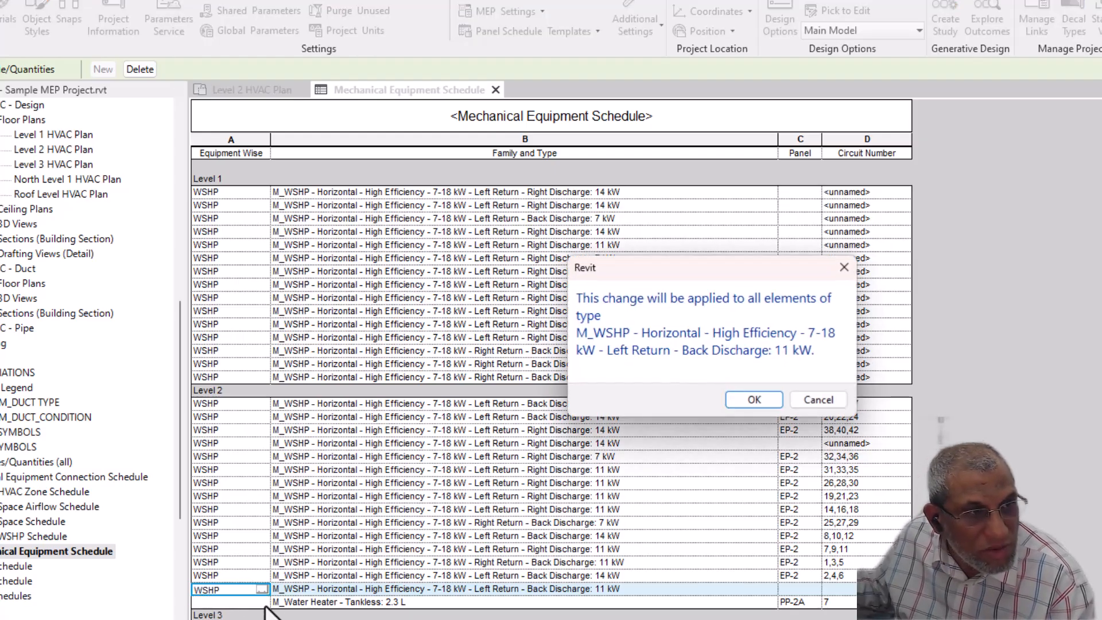
pyautogui.click(753, 401)
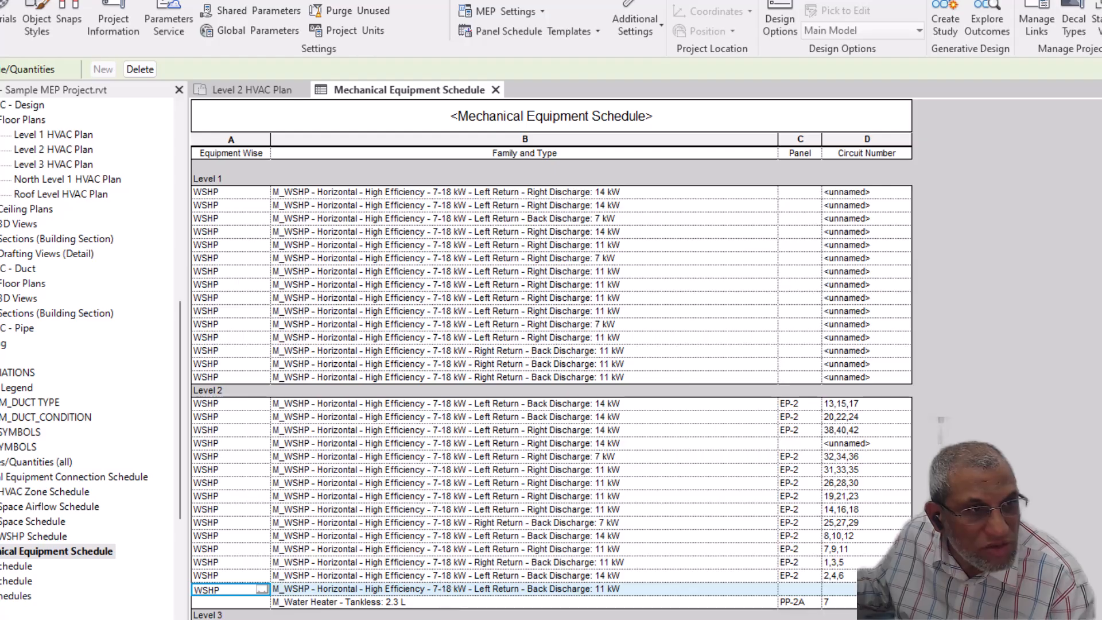
# Set Equipment Wise to Water Heater for the M_Water Heater - Tankless 2.3 L type and apply it to all its elements.
pyautogui.click(252, 602)
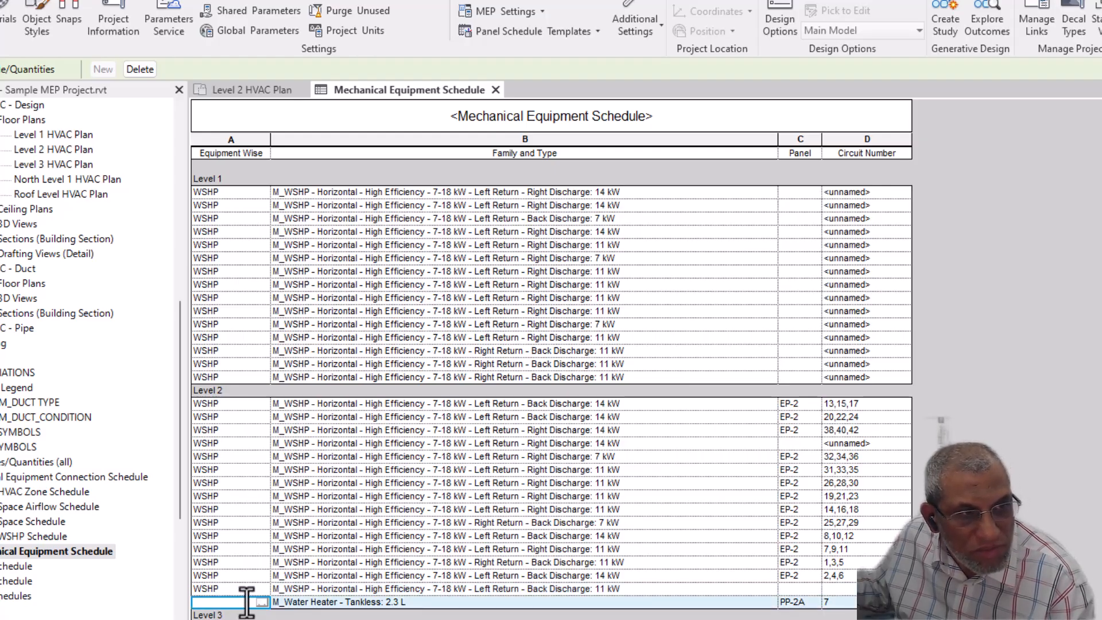
pyautogui.write('Water')
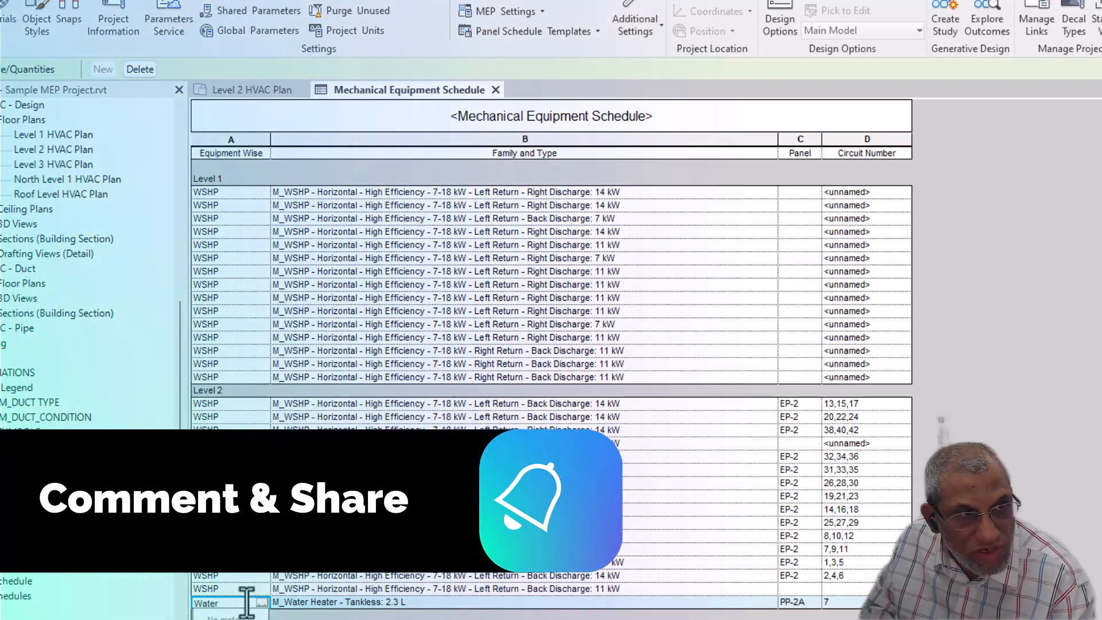
pyautogui.write('  ater')
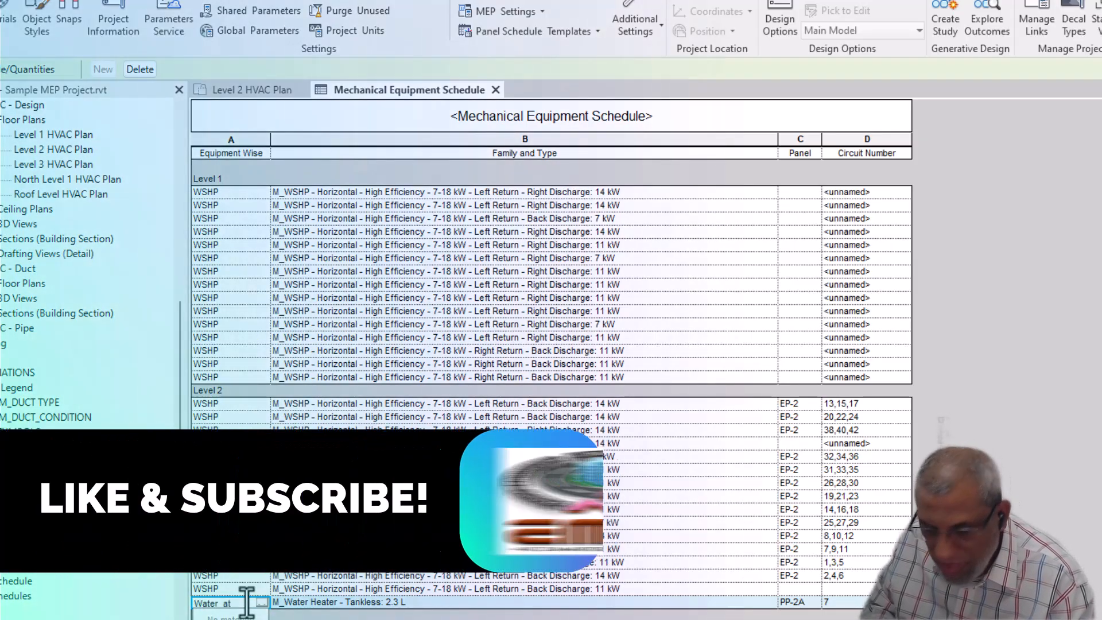
pyautogui.press('BackSpace')
pyautogui.press('BackSpace')
pyautogui.press('BackSpace')
pyautogui.press('BackSpace')
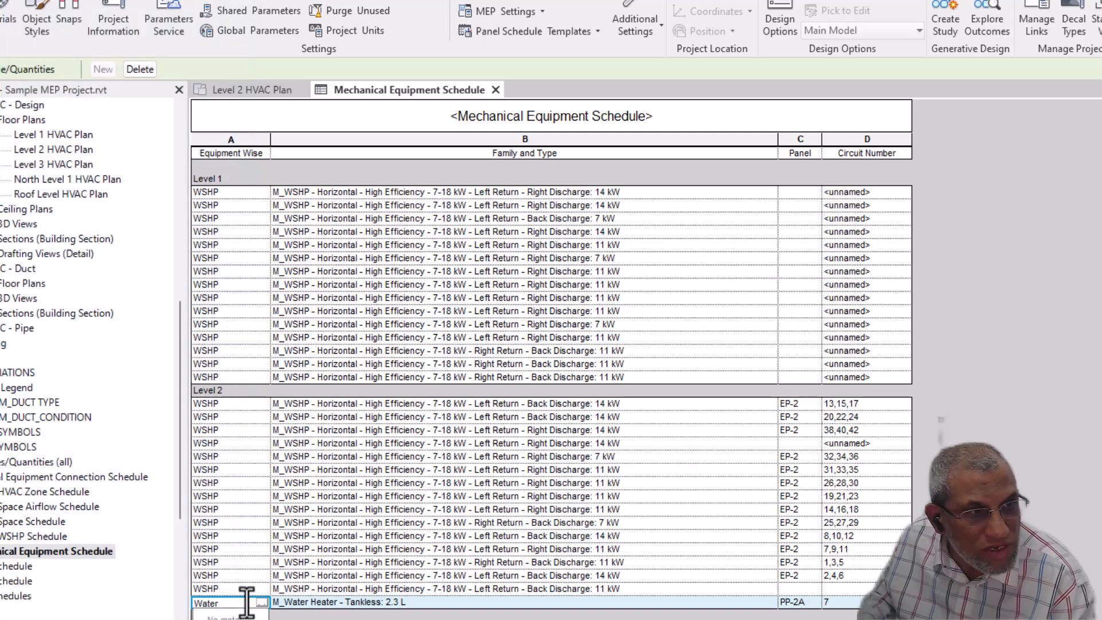
pyautogui.write('Heate')
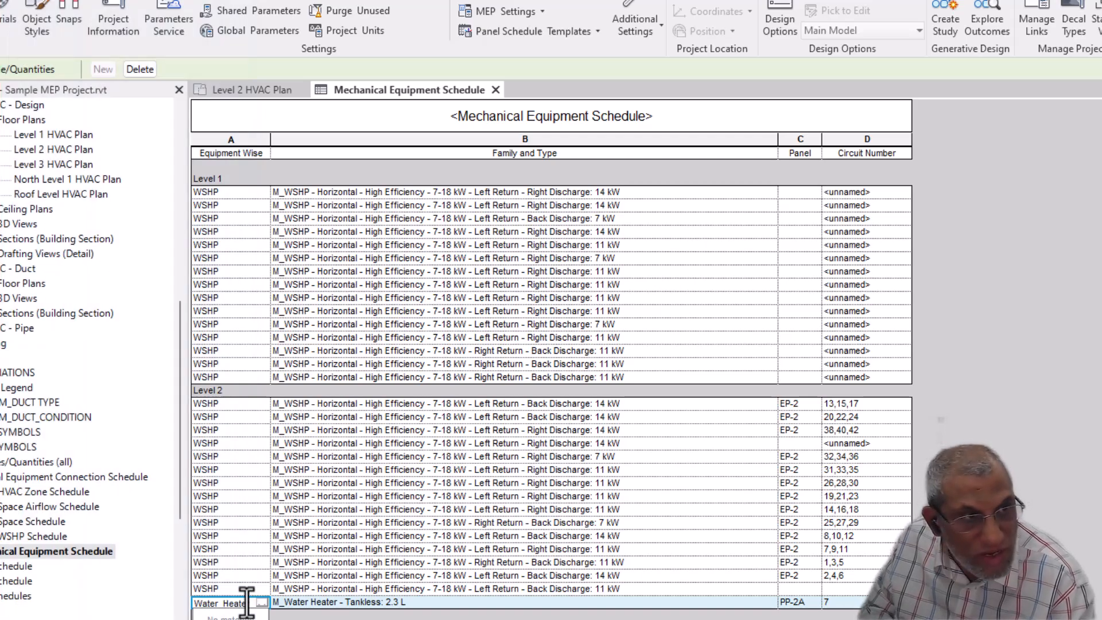
pyautogui.write('r')
pyautogui.press('Return')
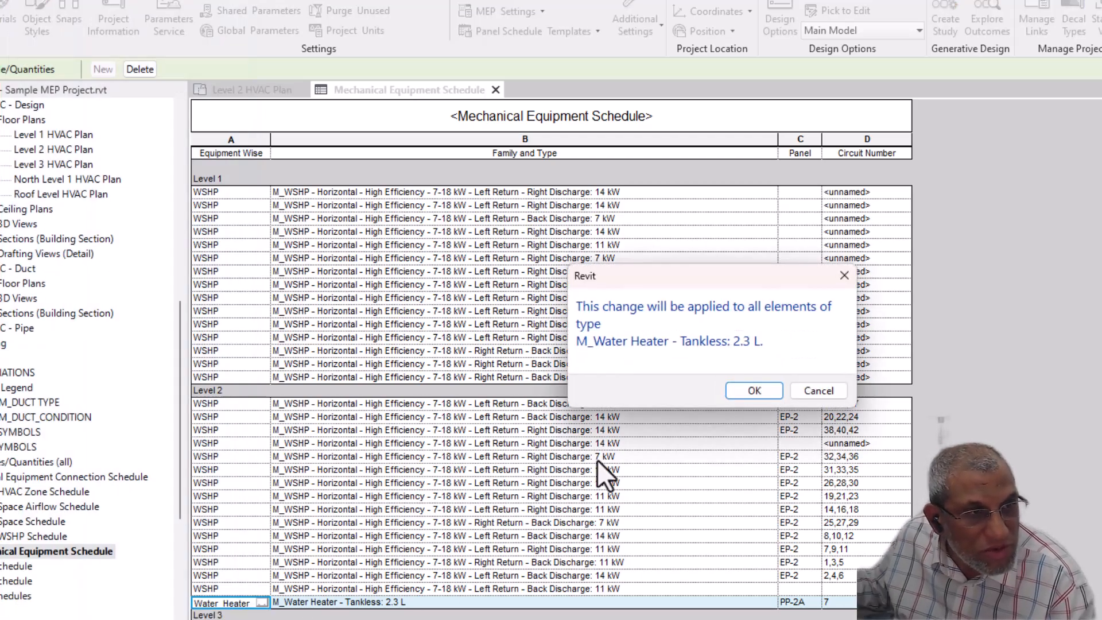
pyautogui.click(739, 394)
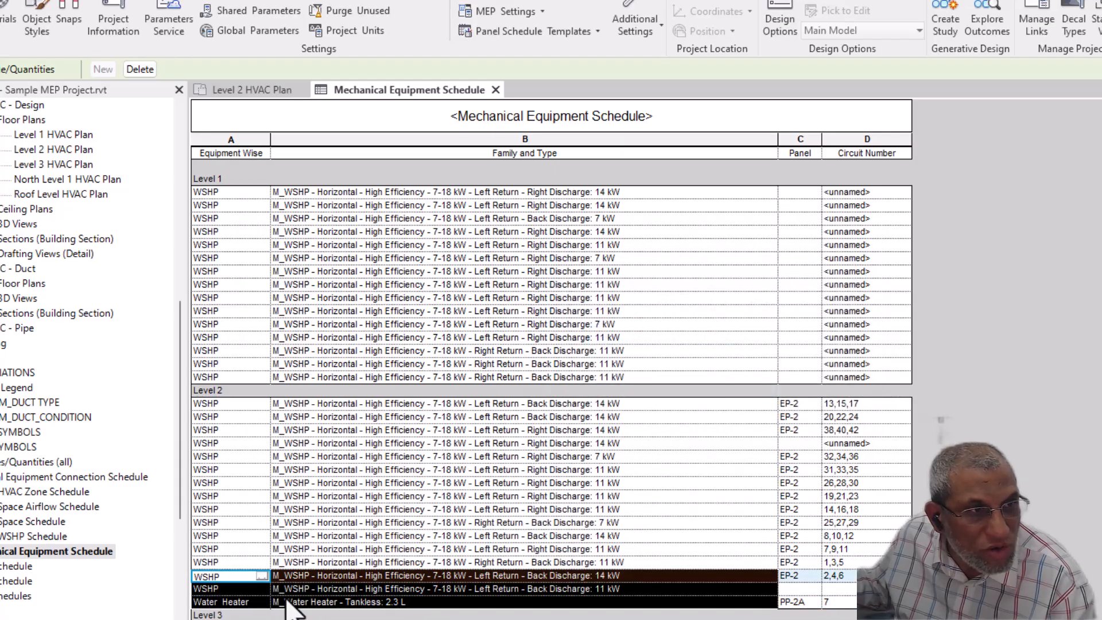
# Set Equipment Wise to WSHP for the Left Return - Right Discharge 18 kW type under Level 3 and apply it to all its elements.
pyautogui.scroll(-2, 342, 613)
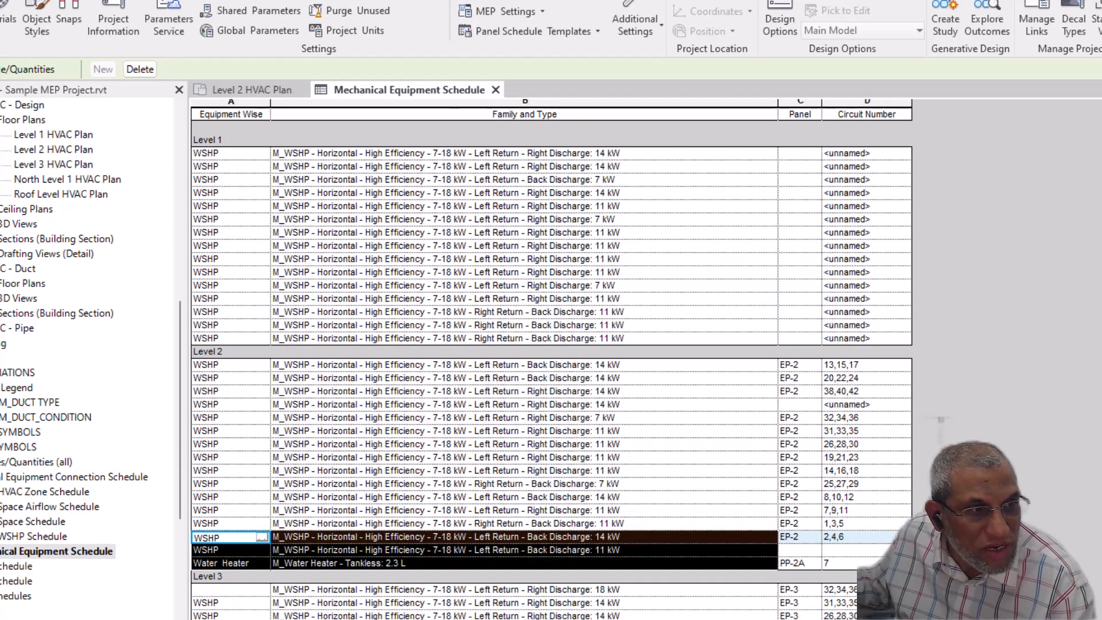
pyautogui.scroll(-2, 347, 580)
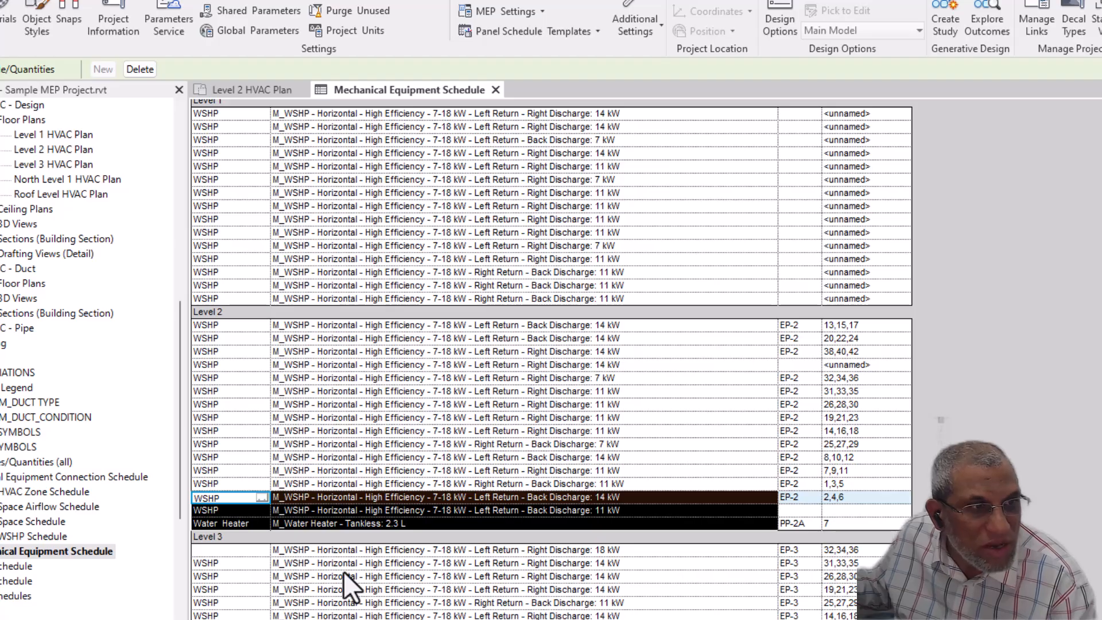
pyautogui.click(229, 550)
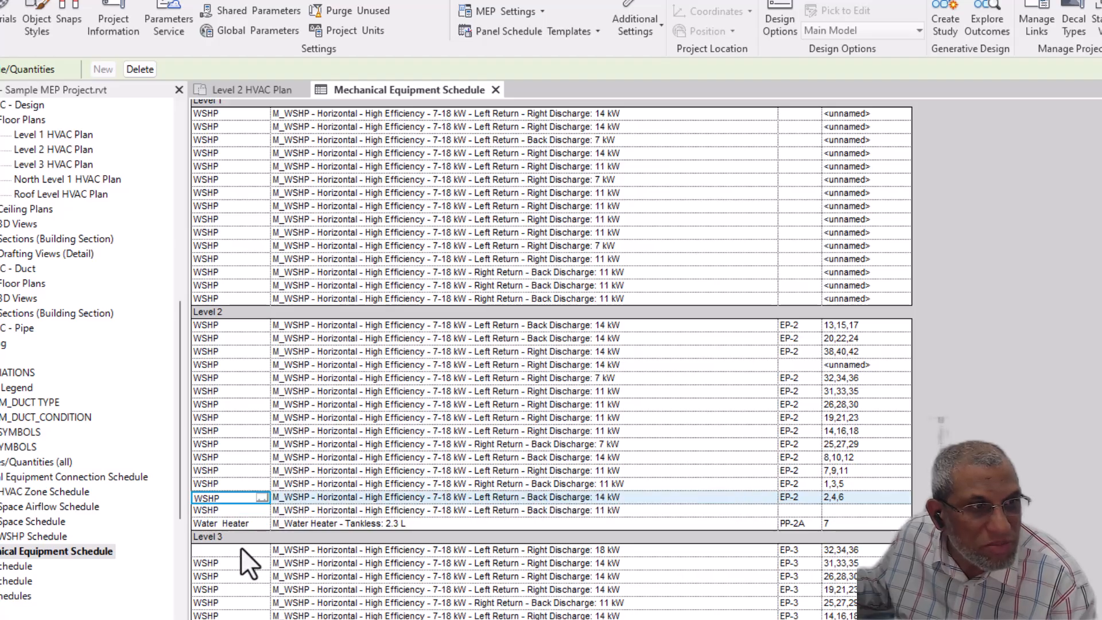
pyautogui.click(240, 550)
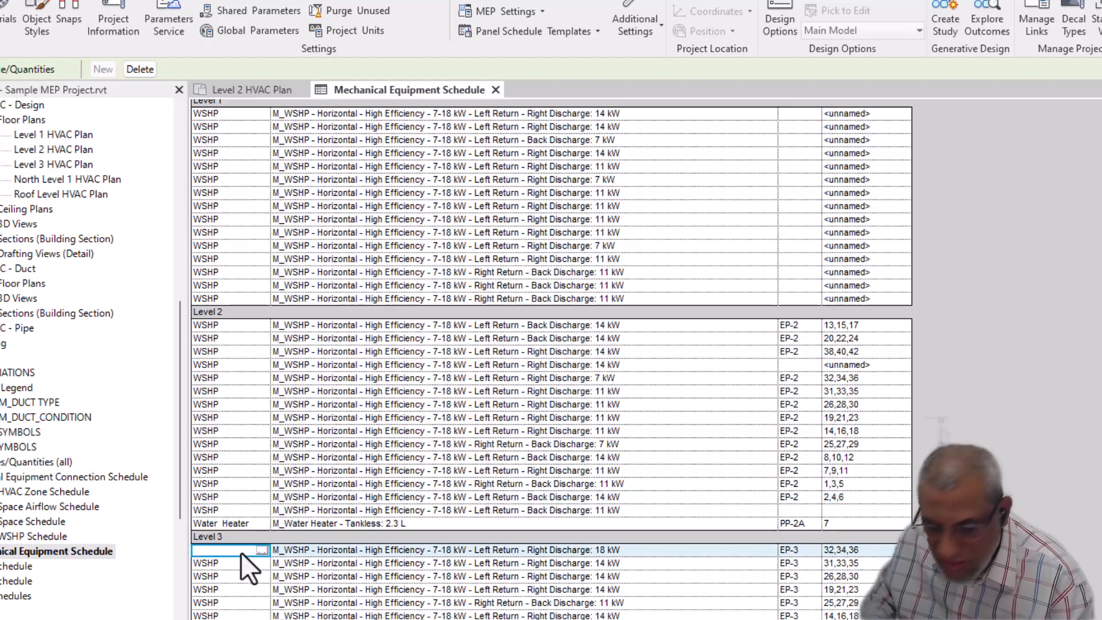
pyautogui.write('Wshp')
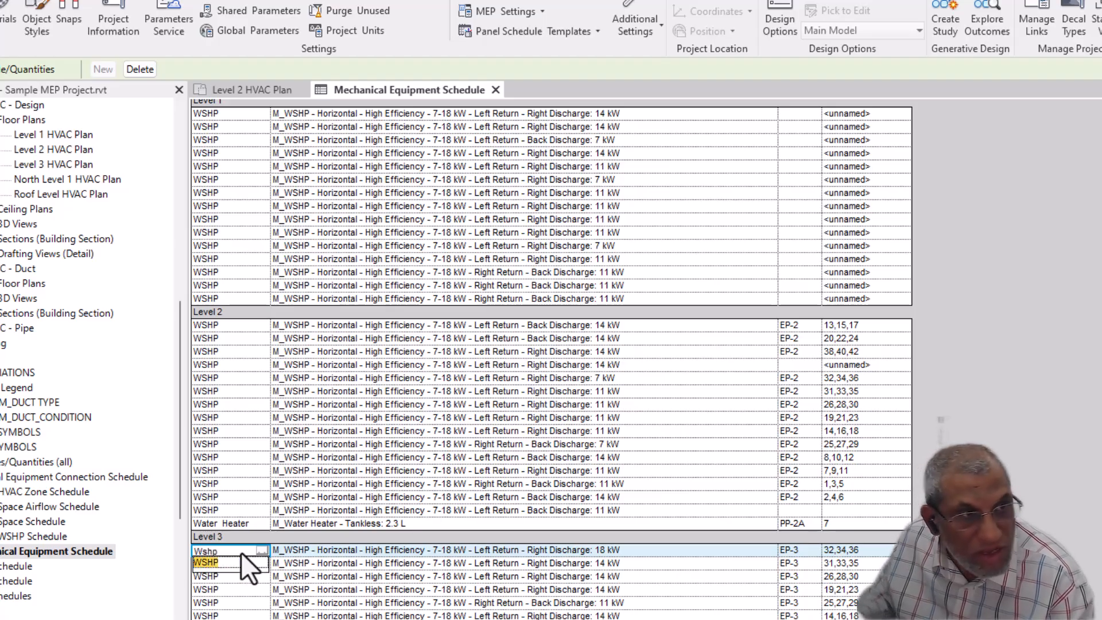
pyautogui.click(212, 565)
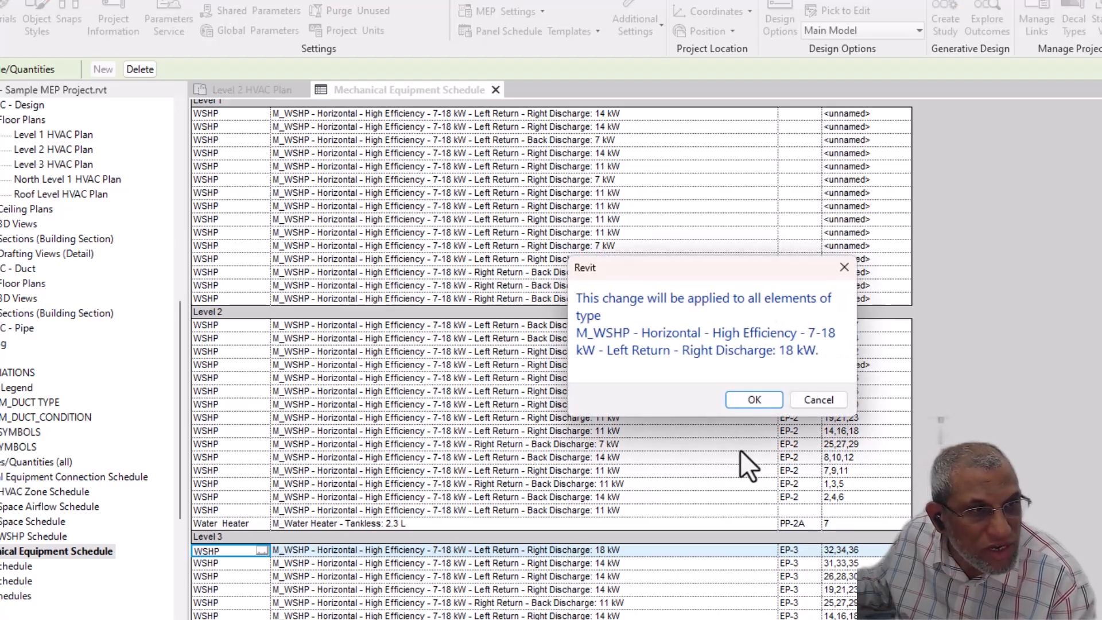
pyautogui.click(773, 401)
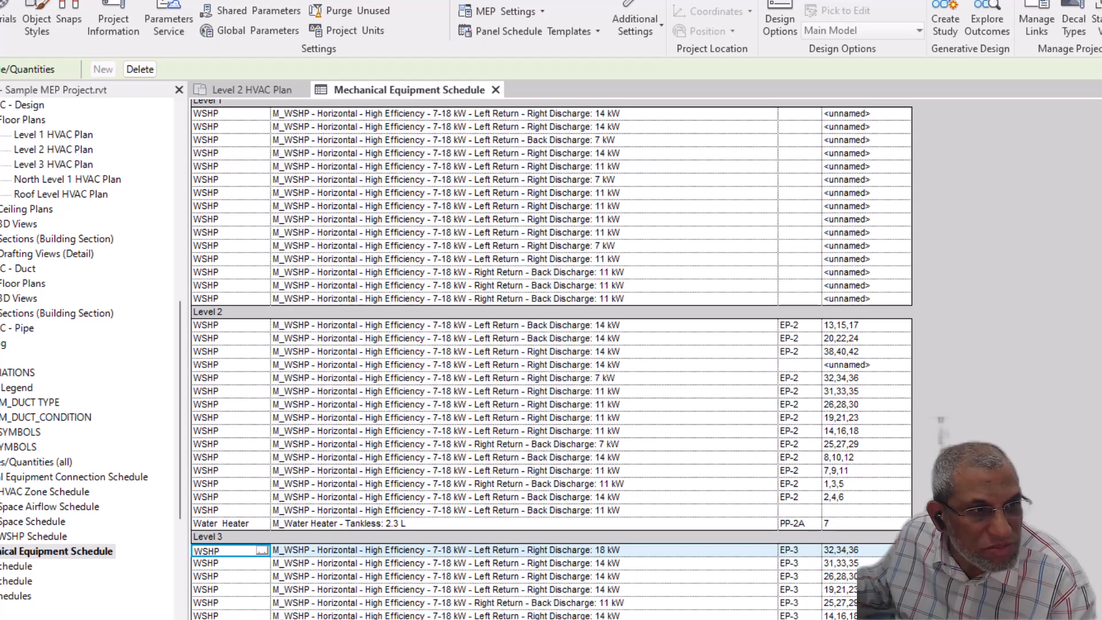
pyautogui.press('Escape')
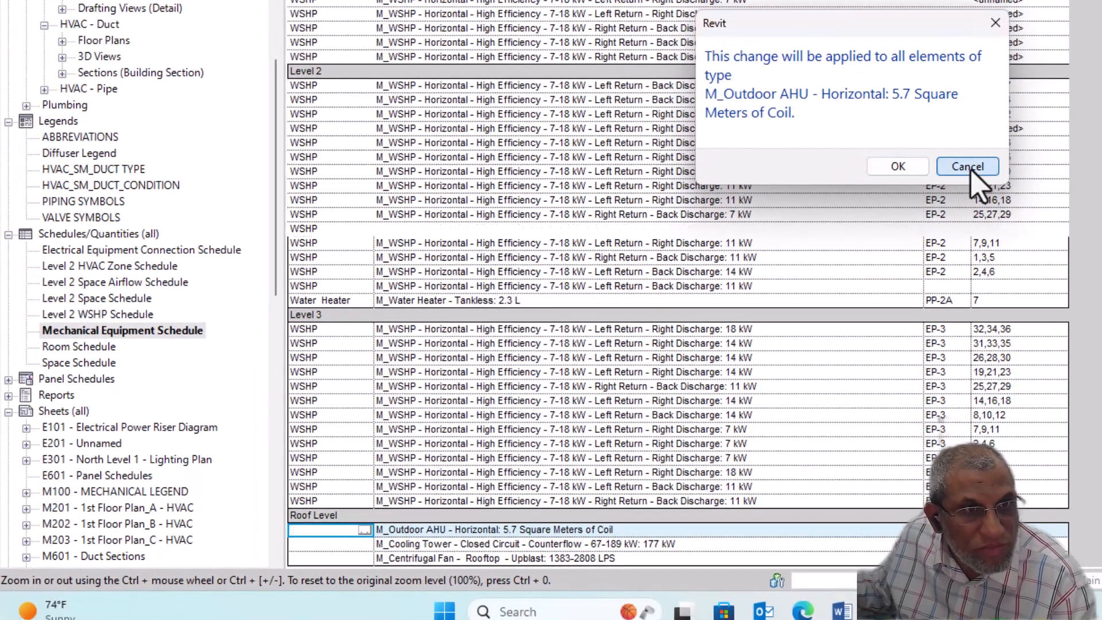
# Set Equipment Wise to AHU for the M_Outdoor AHU - Horizontal type under Roof Level and apply it to all its elements.
pyautogui.click(968, 166)
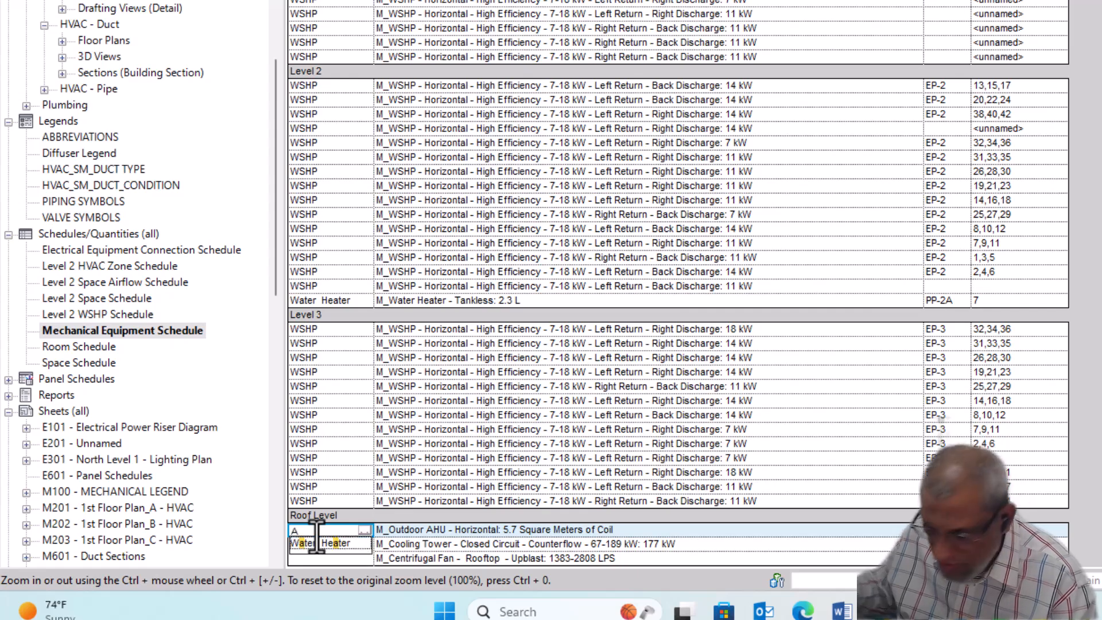
pyautogui.write('HU')
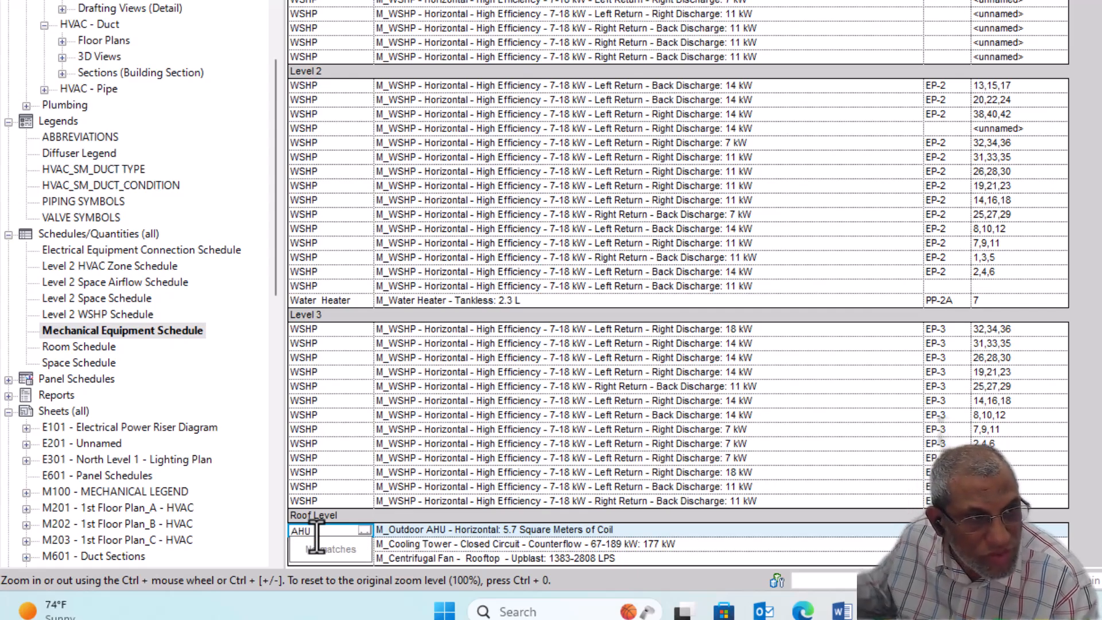
pyautogui.press('Return')
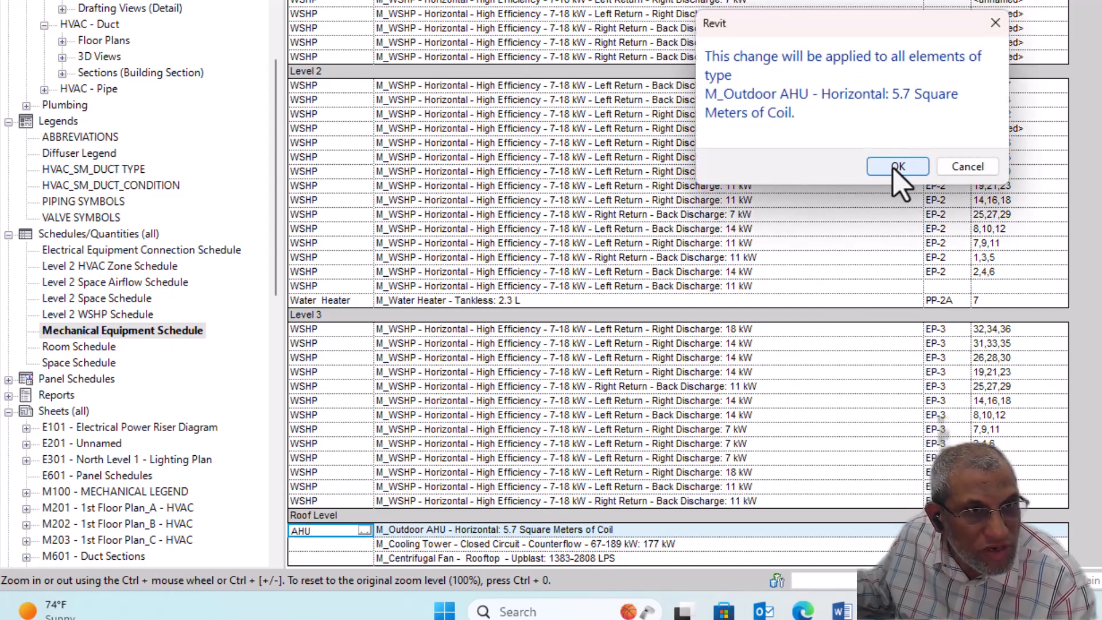
pyautogui.click(897, 166)
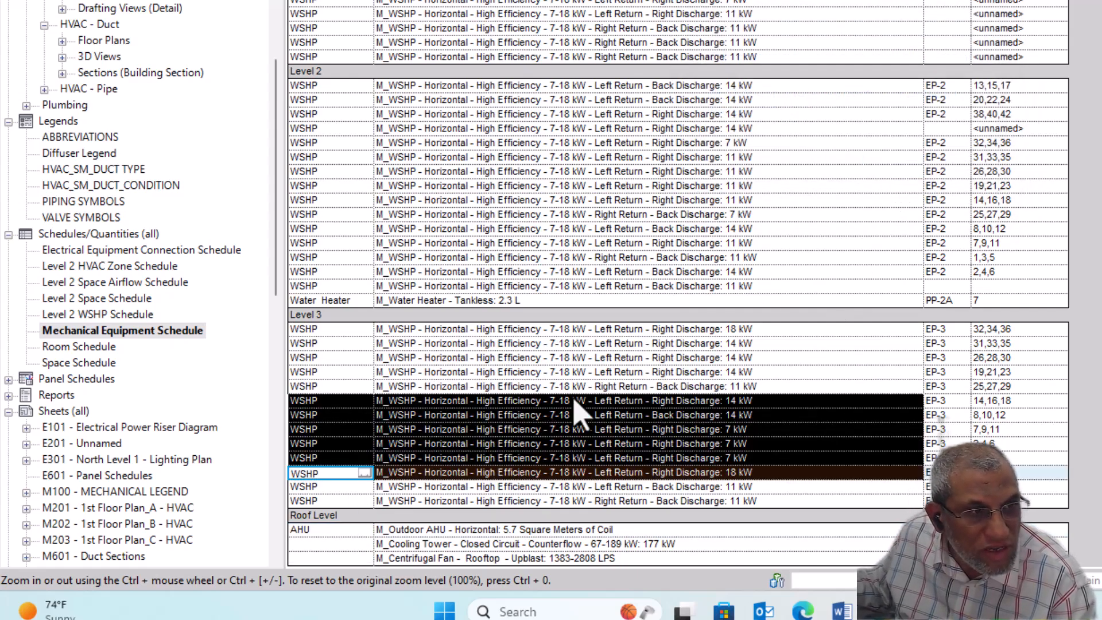
# Set Equipment Wise to Coling for the M_Cooling Tower - Closed Circuit 177 kW type and apply it to all its elements.
pyautogui.click(328, 545)
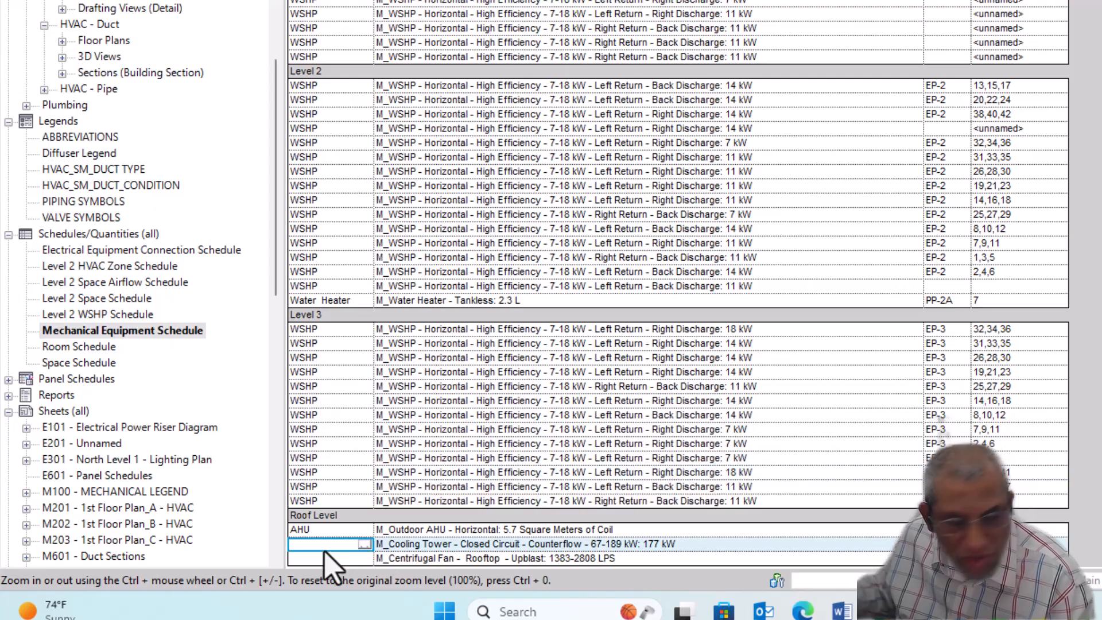
pyautogui.write('Co')
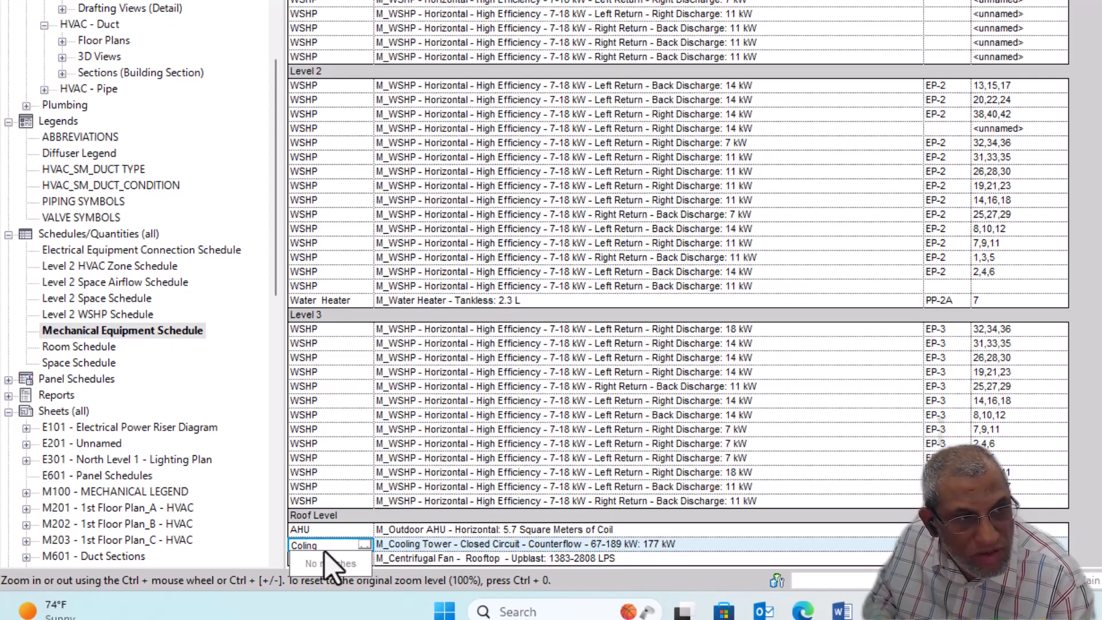
pyautogui.write('ling')
pyautogui.press('Return')
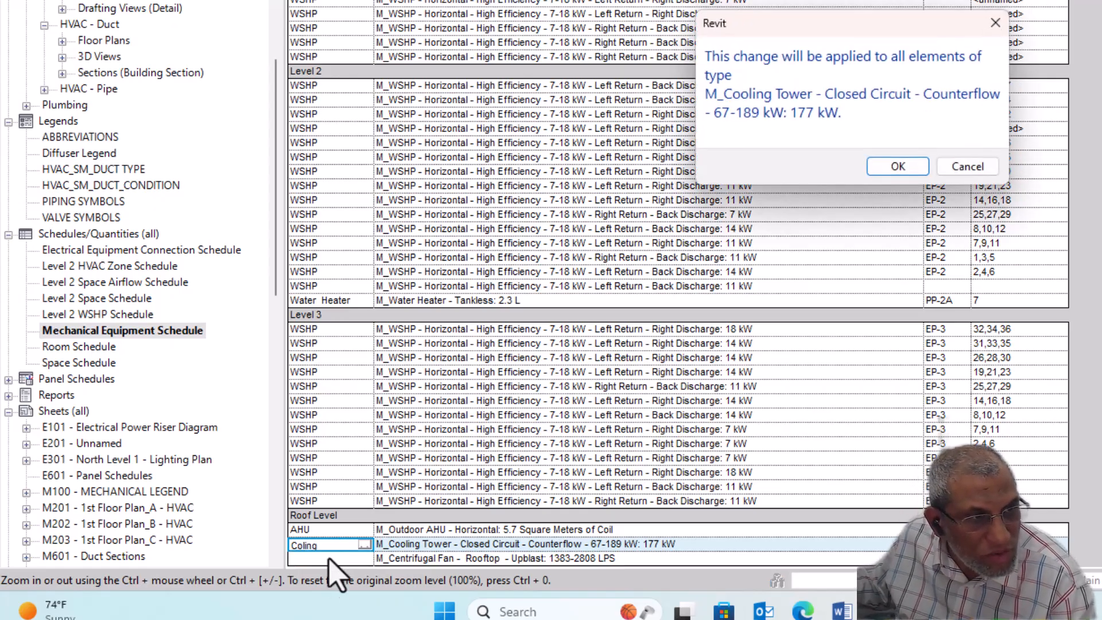
pyautogui.click(897, 168)
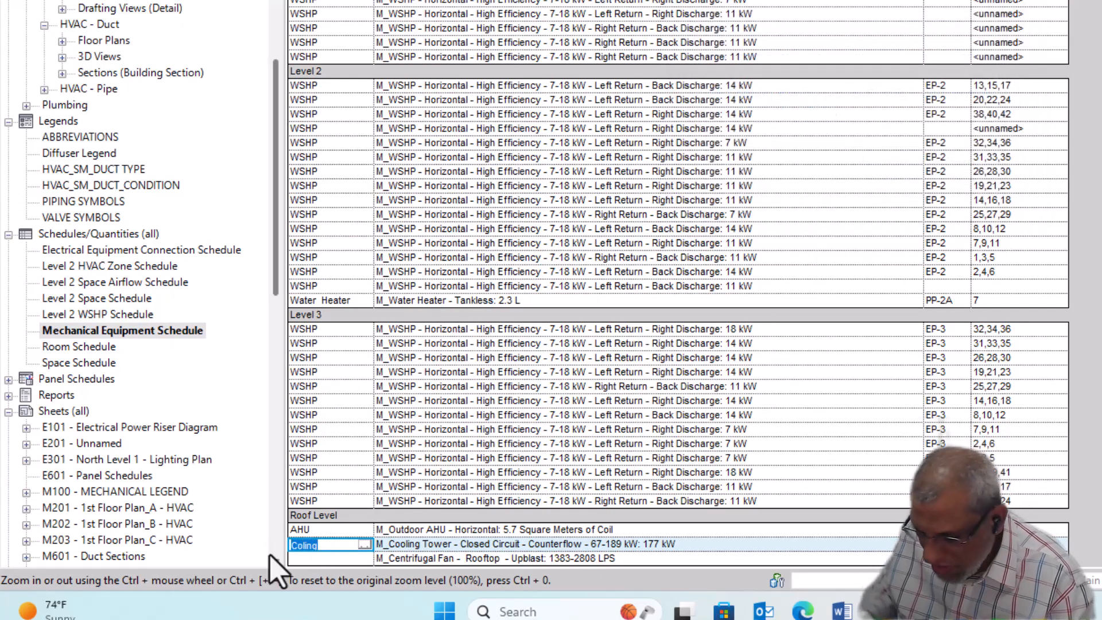
# Correct Equipment Wise to Cooling Tower for the M_Cooling Tower - Closed Circuit 177 kW type and apply it to all its elements.
pyautogui.write('Cool')
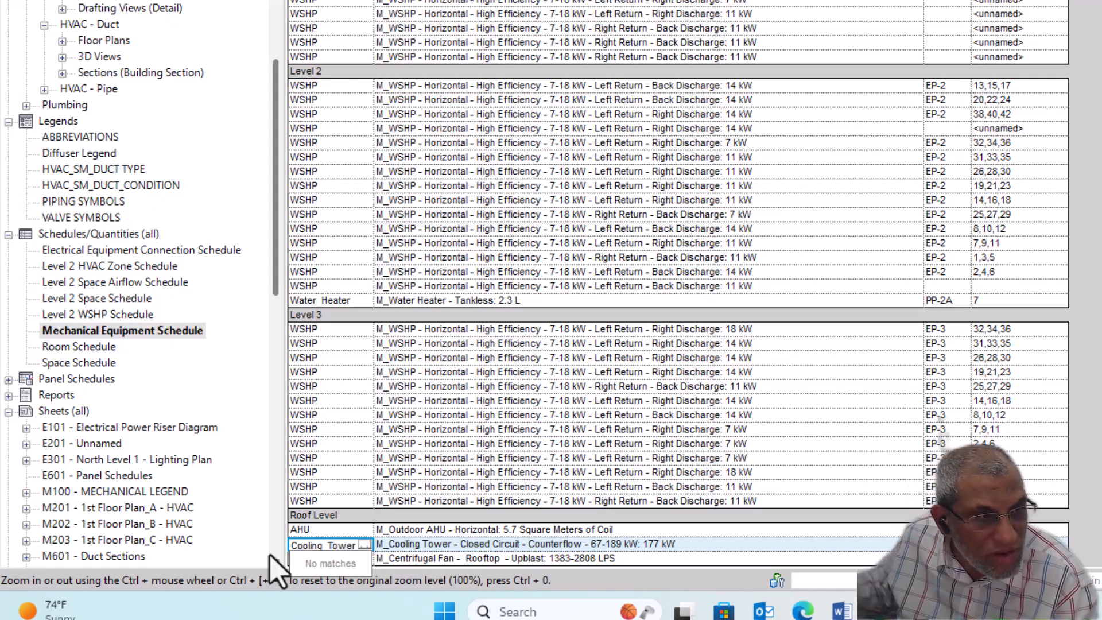
pyautogui.click(345, 527)
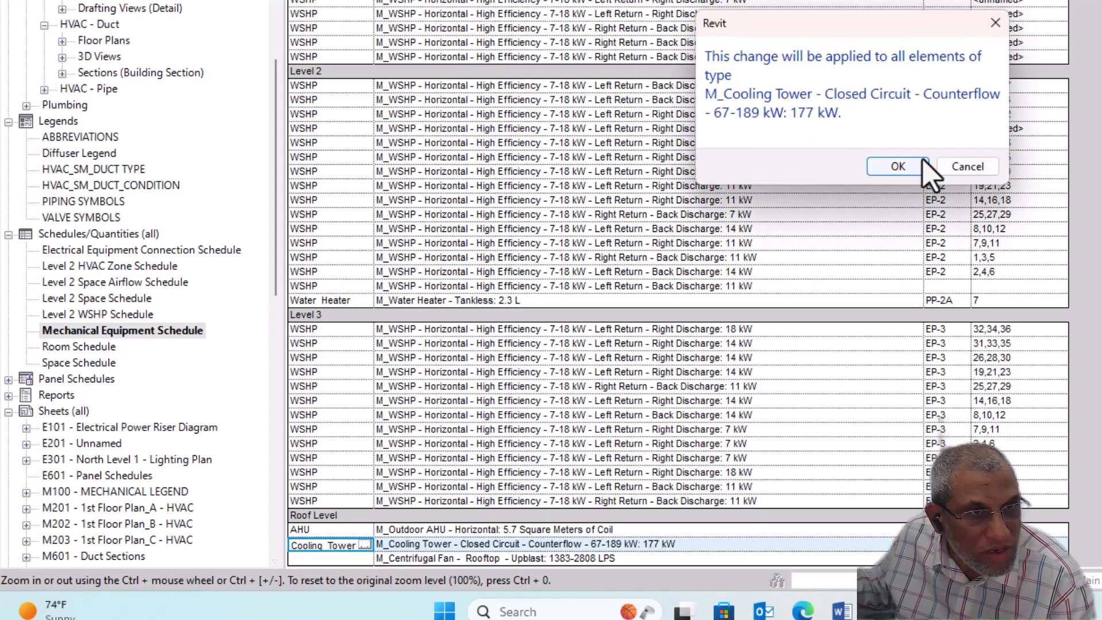
pyautogui.click(925, 166)
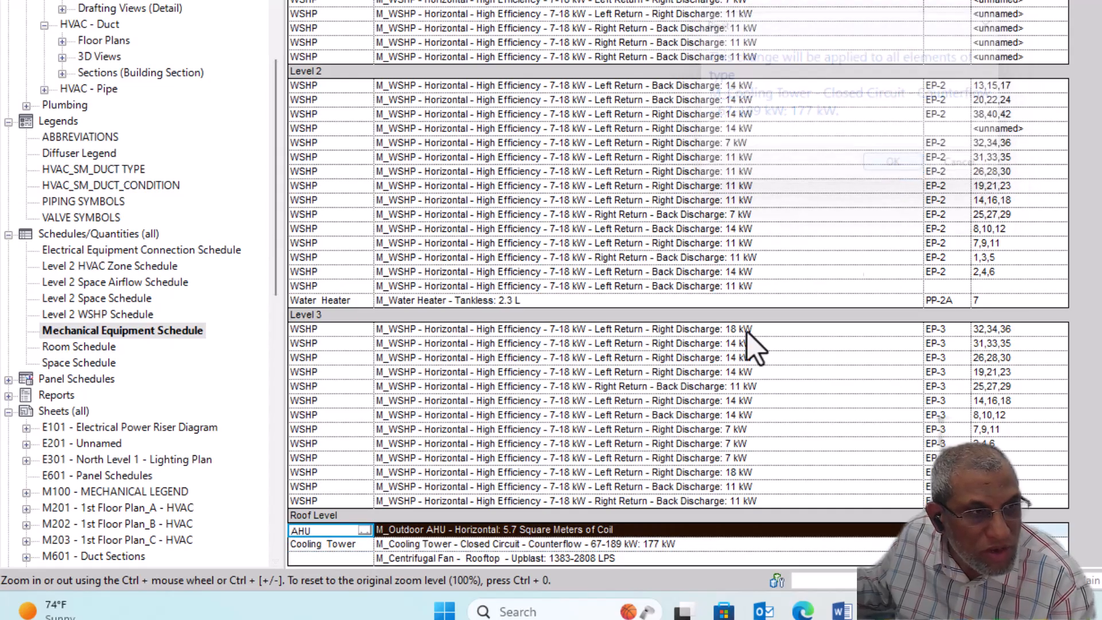
# Set Equipment Wise to FAN for the M_Centrifugal Fan - Rooftop - Upblast type and apply it to all its elements.
pyautogui.click(345, 559)
pyautogui.write('FAN')
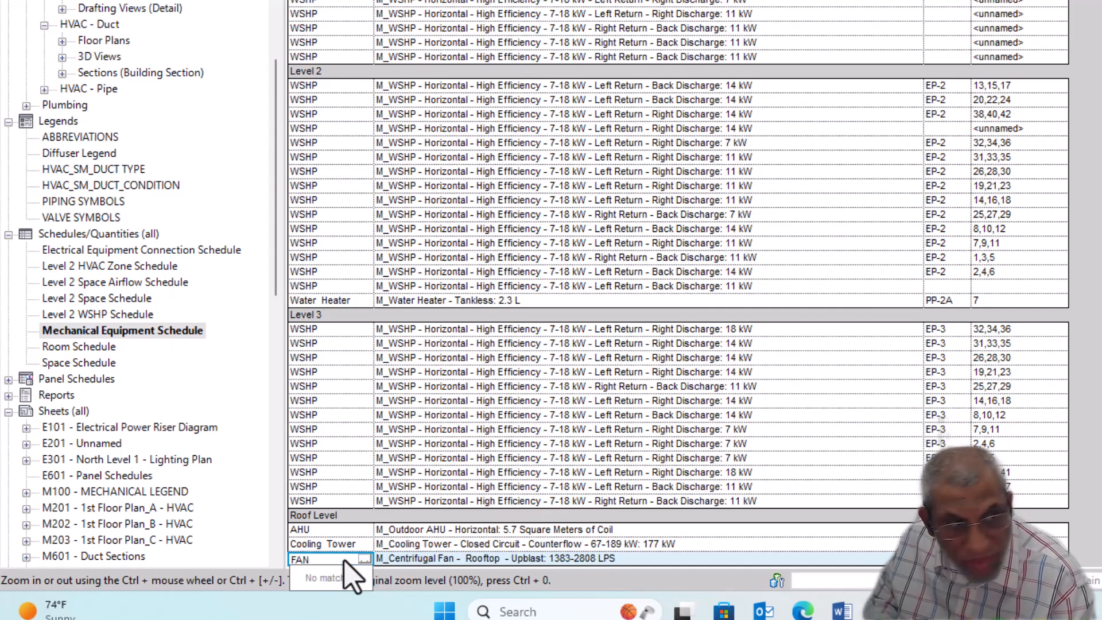
pyautogui.press('Return')
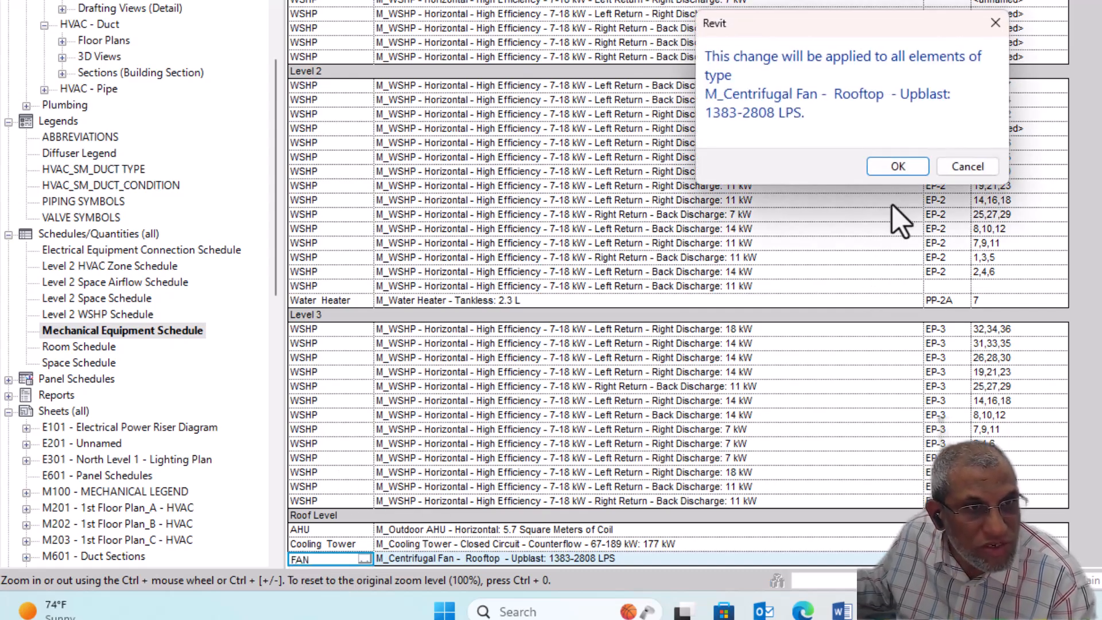
pyautogui.click(898, 167)
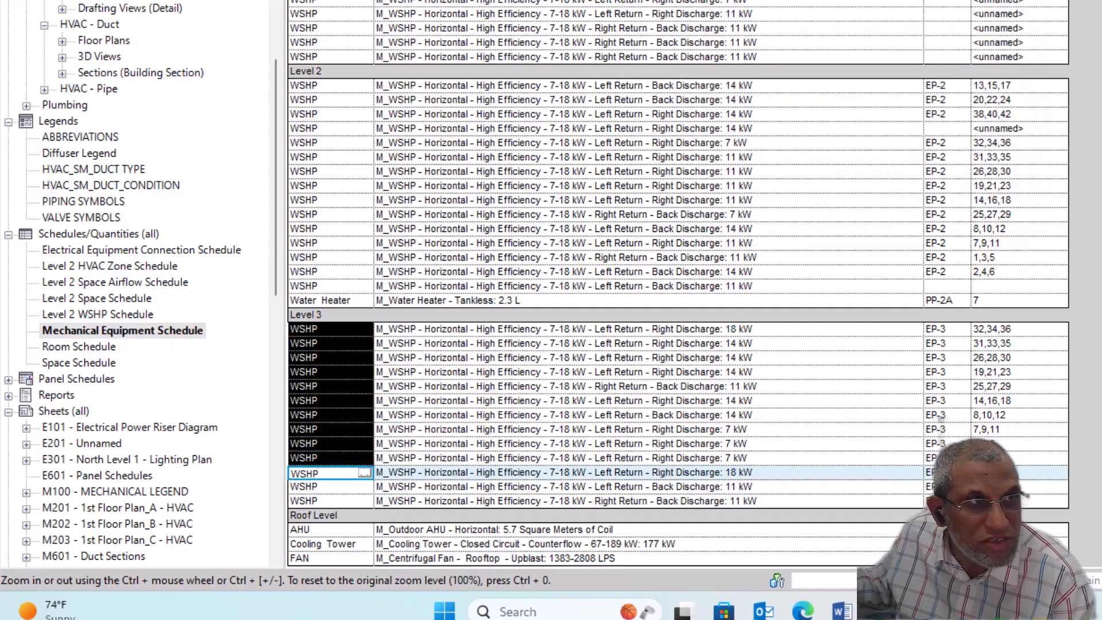
pyautogui.moveTo(313, 3); pyautogui.dragTo(875, 147)
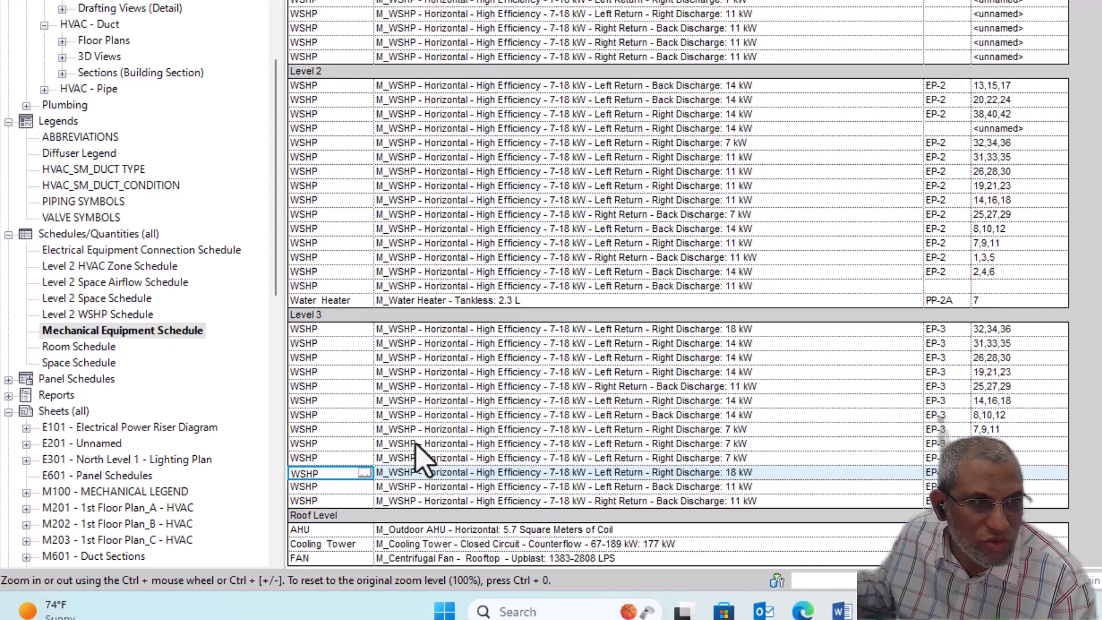
# Duplicate the Mechanical Equipment Schedule view twice.
pyautogui.rightClick(198, 332)
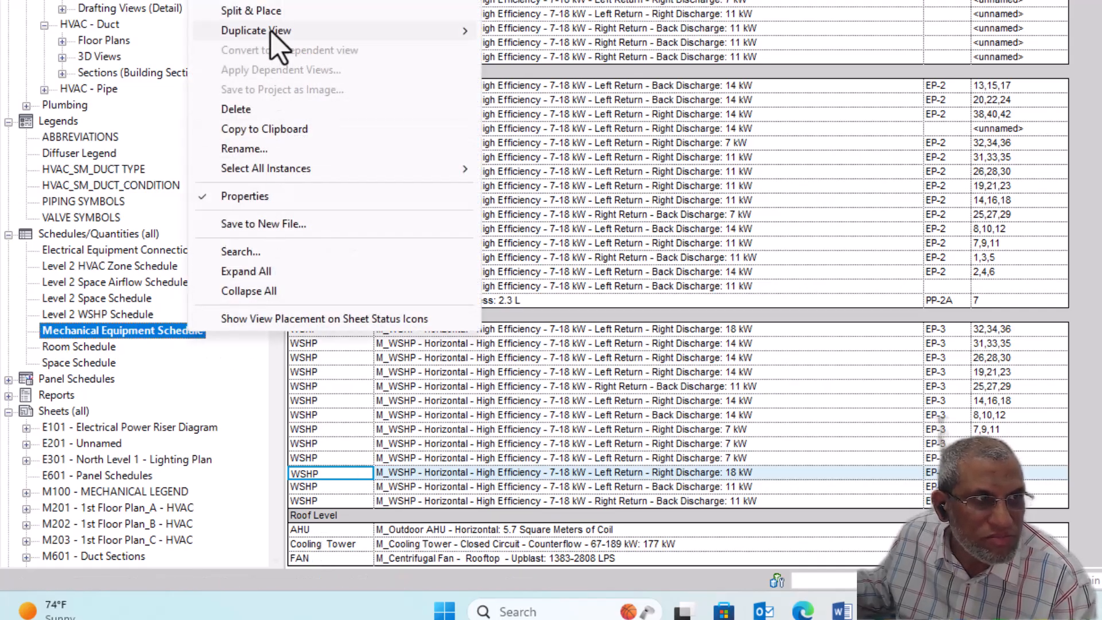
pyautogui.moveTo(271, 33)
pyautogui.click(519, 31)
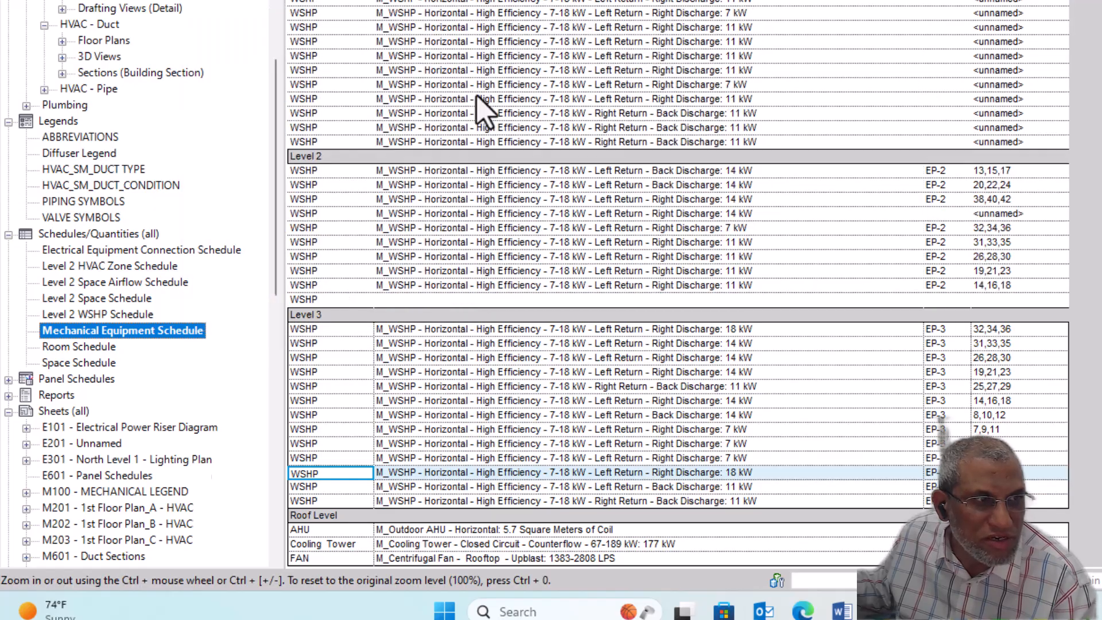
pyautogui.rightClick(183, 330)
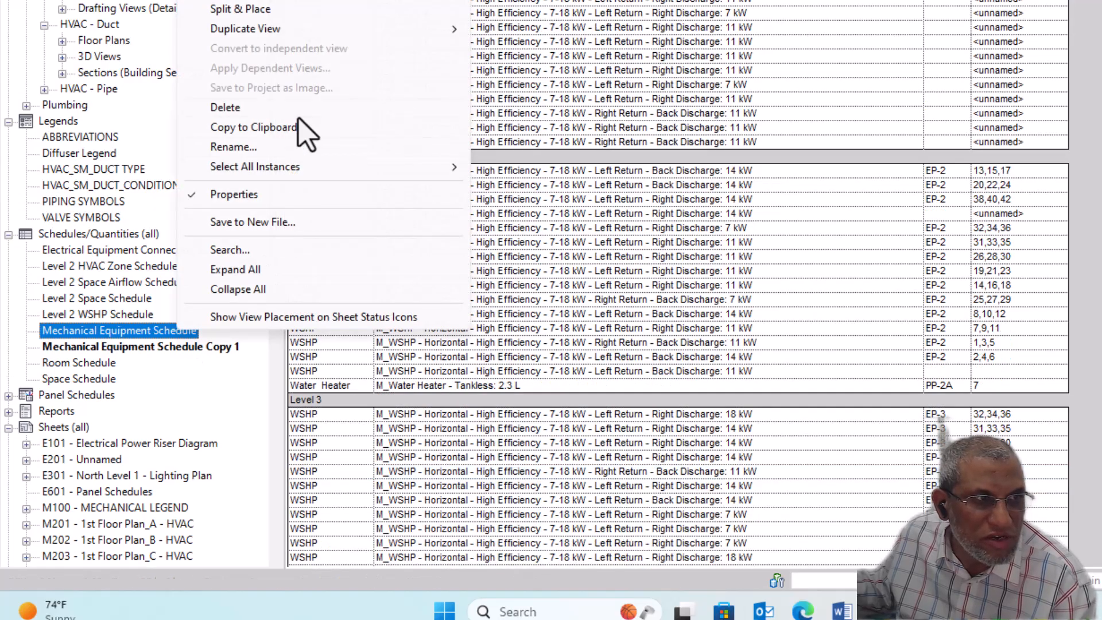
pyautogui.moveTo(275, 36)
pyautogui.click(505, 35)
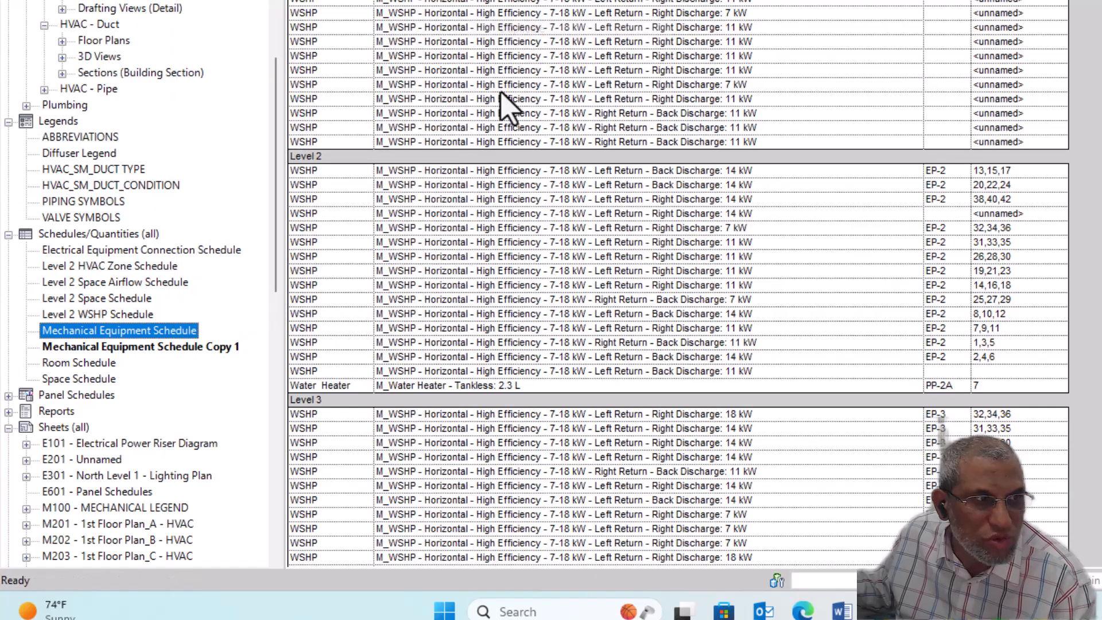
# Rename the first copy of the schedule to Mechanical Equipment Schedule WSHP.
pyautogui.click(183, 348)
pyautogui.click(183, 348)
pyautogui.rightClick(182, 348)
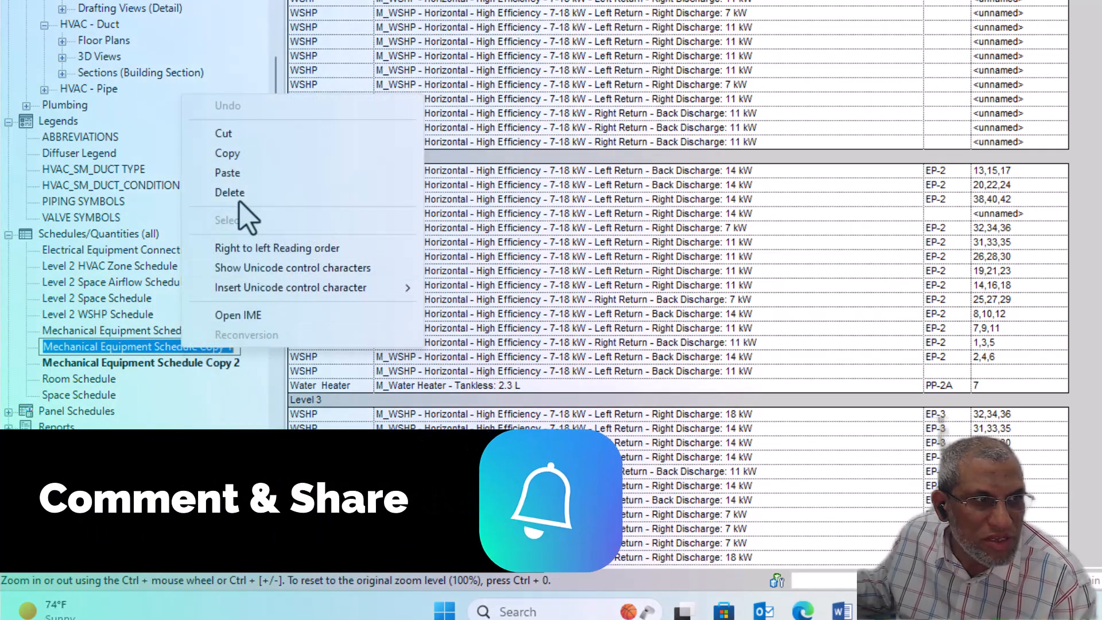
pyautogui.click(195, 353)
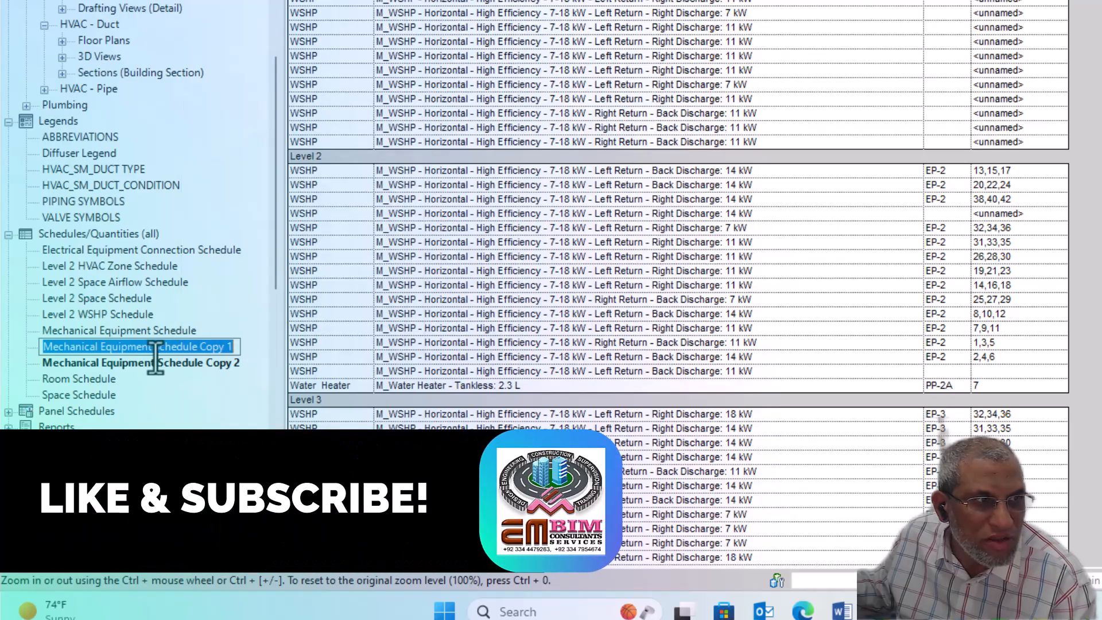
pyautogui.click(151, 365)
pyautogui.rightClick(164, 349)
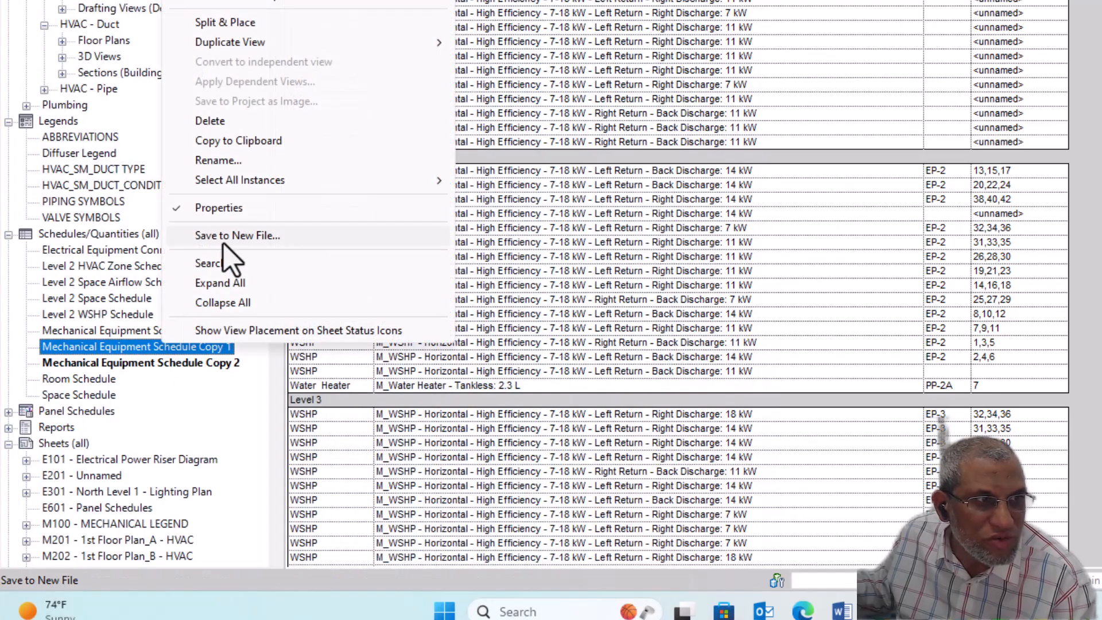
pyautogui.click(221, 160)
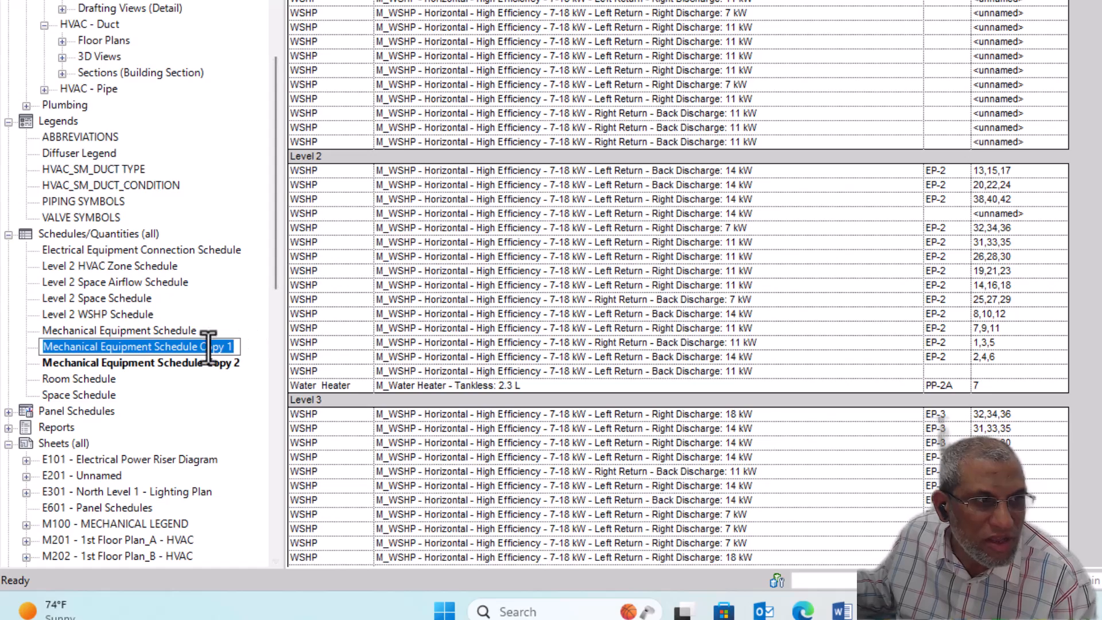
pyautogui.moveTo(199, 347); pyautogui.dragTo(265, 333)
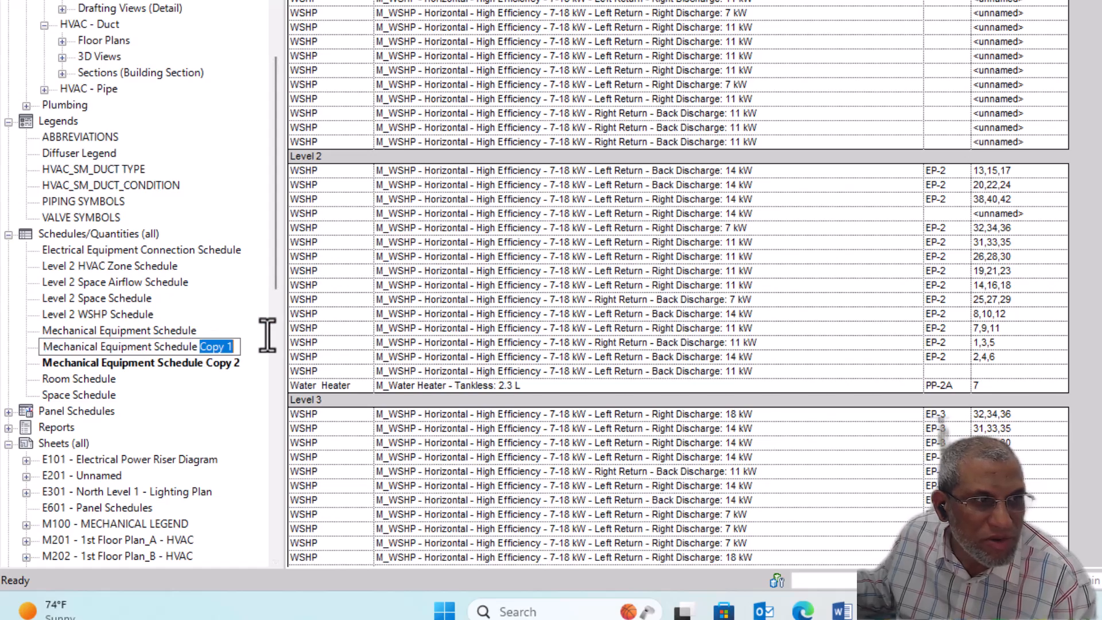
pyautogui.write('WSHP')
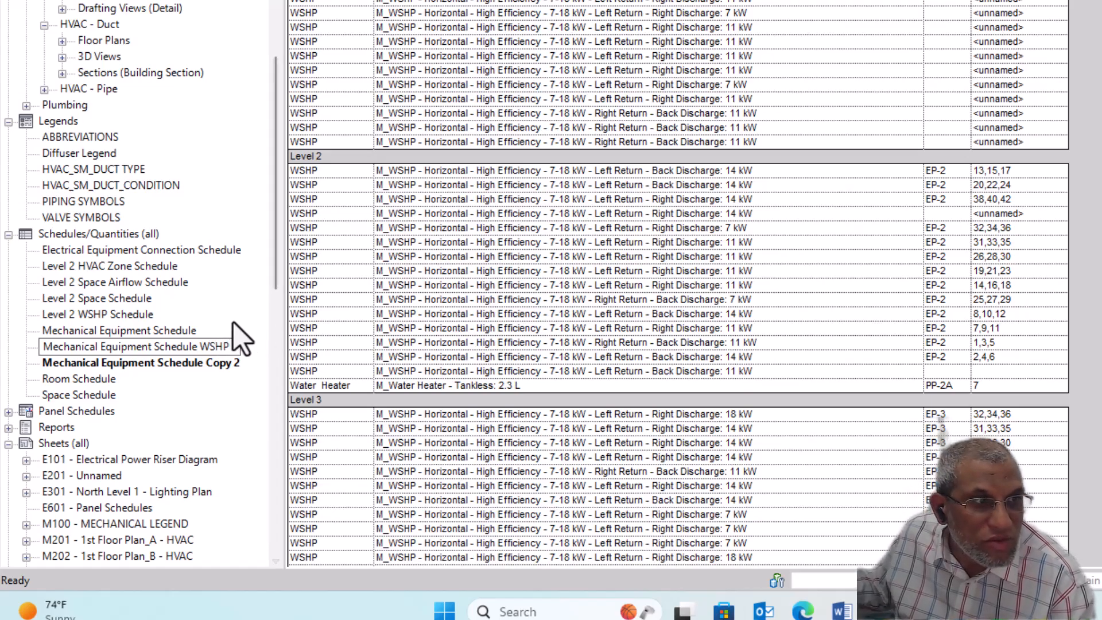
pyautogui.press('Return')
# Rename the second copy of the schedule to Mechanical Equipment Schedule AHU.
pyautogui.click(218, 347)
pyautogui.rightClick(219, 348)
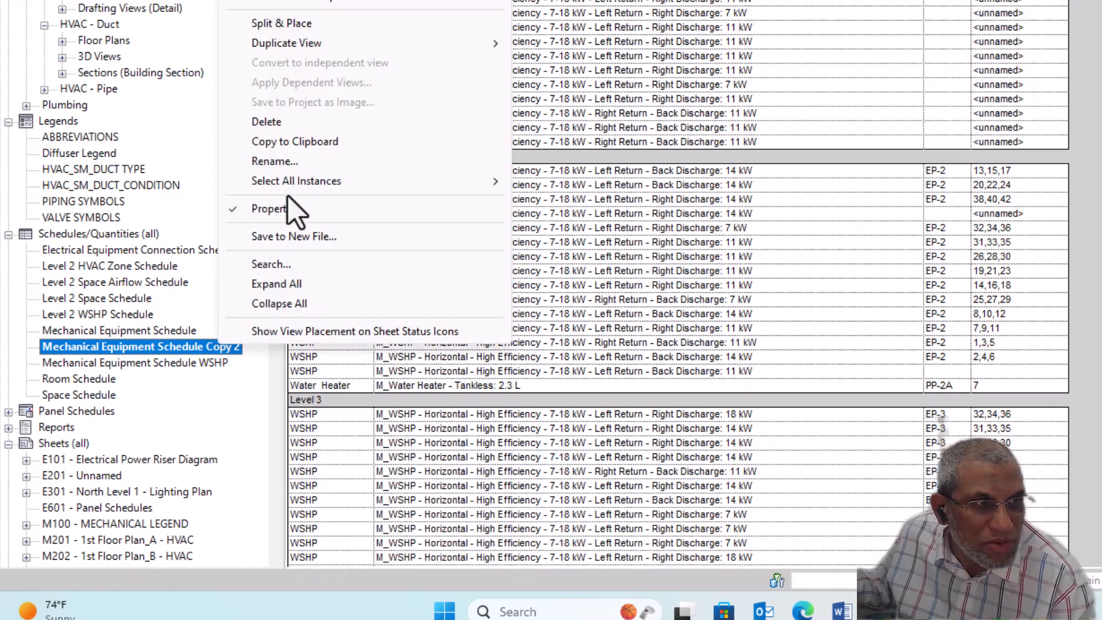
pyautogui.click(284, 163)
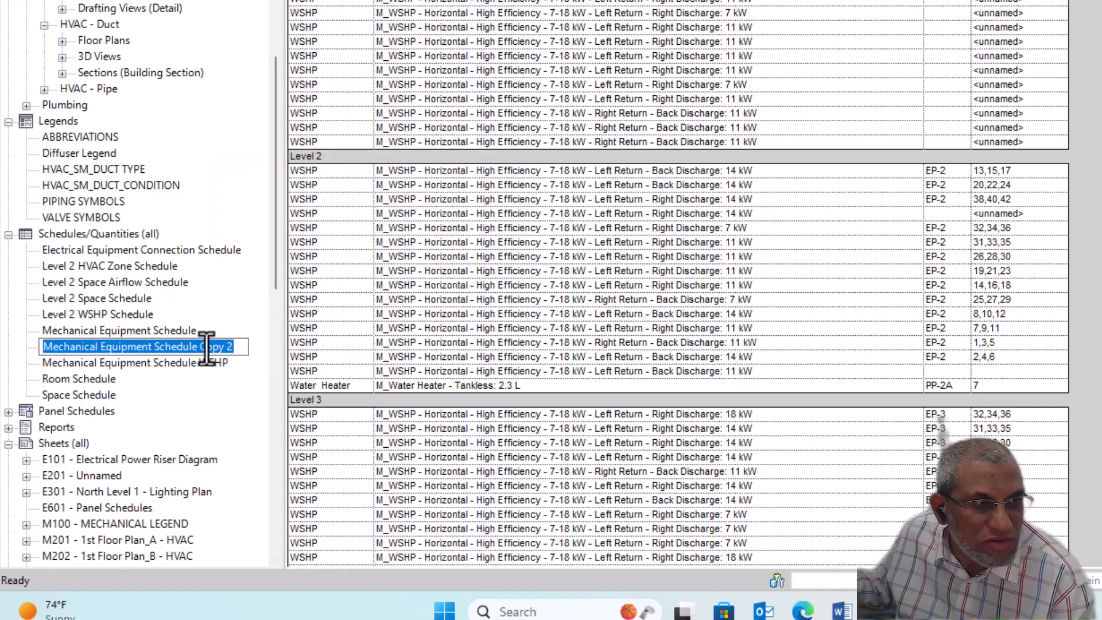
pyautogui.moveTo(201, 347); pyautogui.dragTo(258, 342)
pyautogui.write('AH')
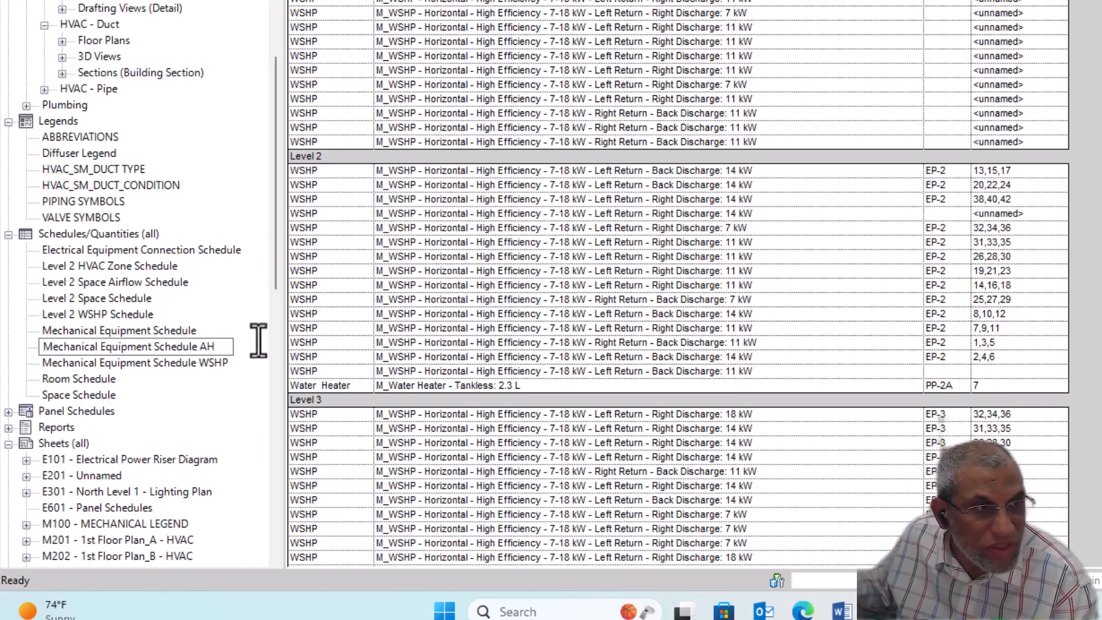
pyautogui.write('U')
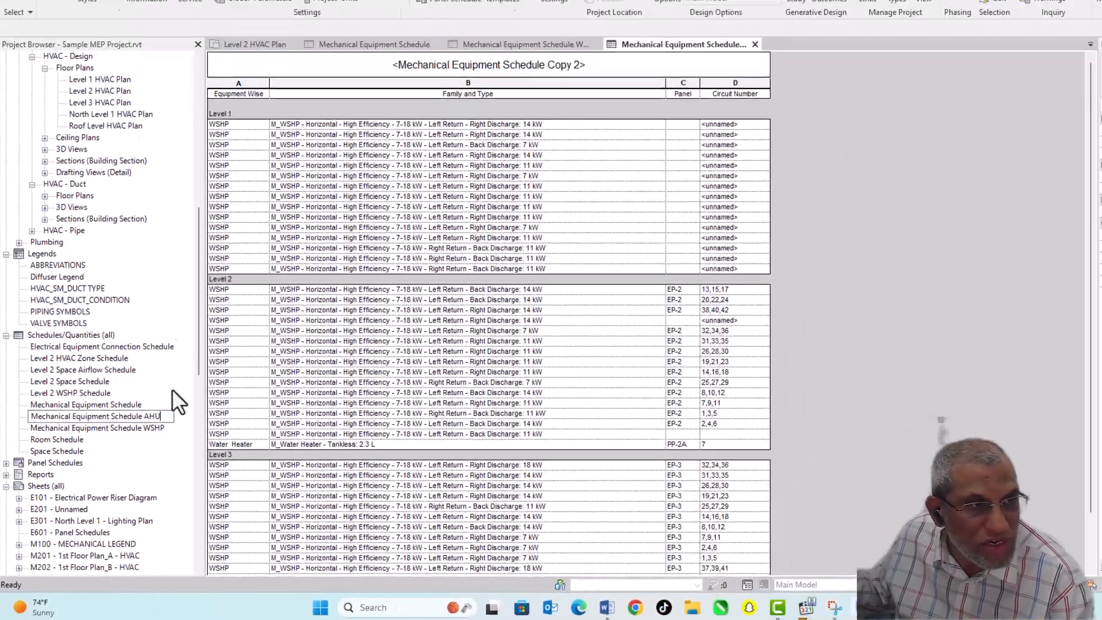
pyautogui.press('Return')
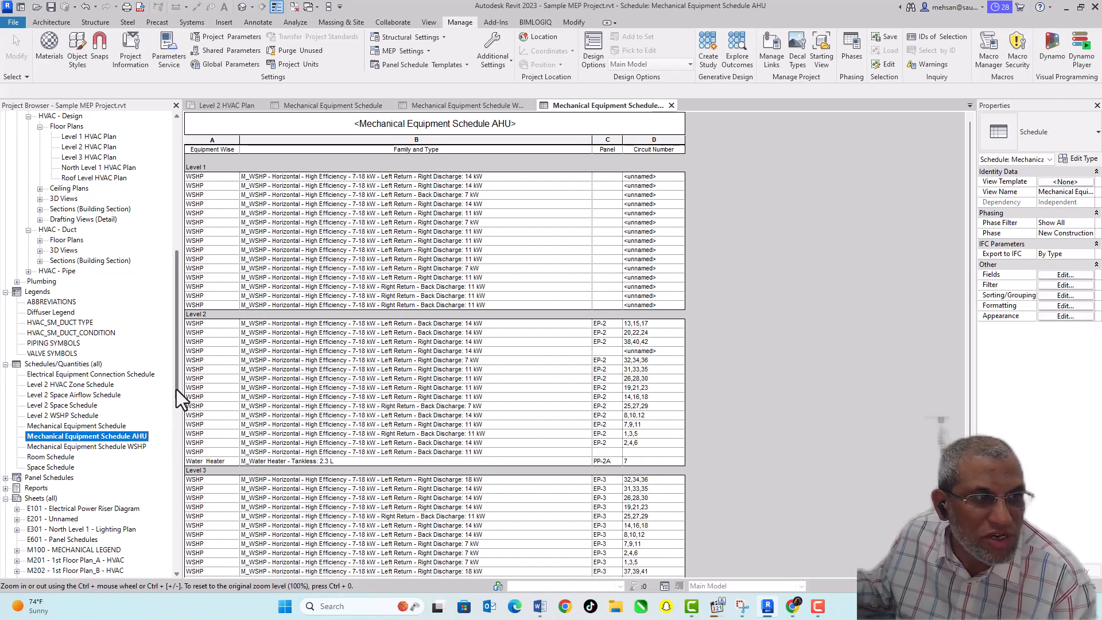
# Filter the Mechanical Equipment Schedule AHU by Equipment Wise equals AHU.
pyautogui.moveTo(177, 390); pyautogui.dragTo(181, 404)
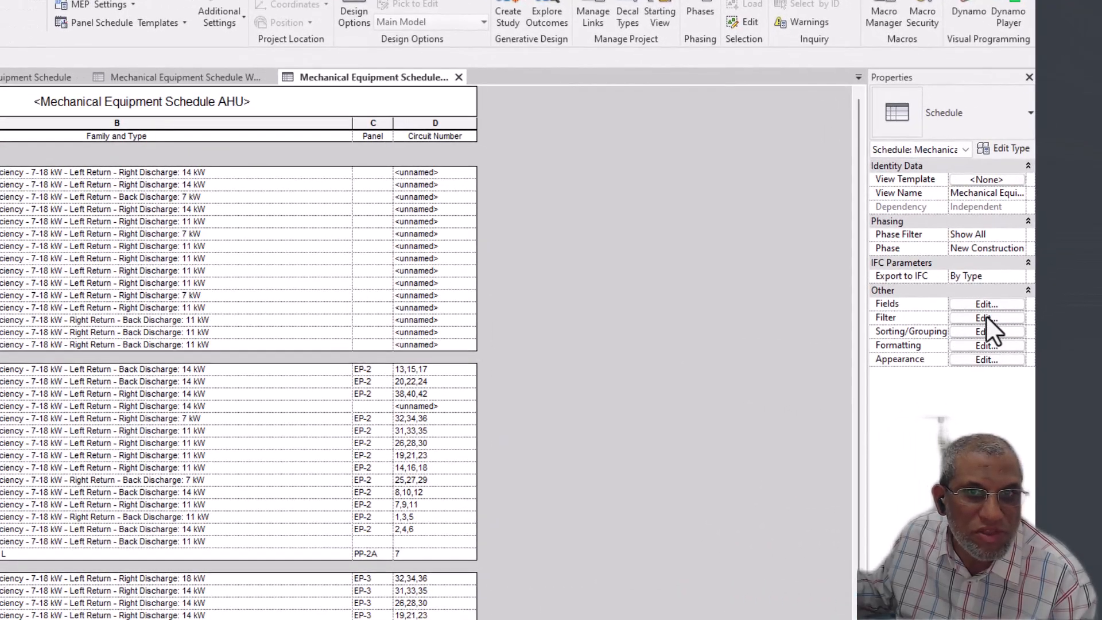
pyautogui.click(986, 316)
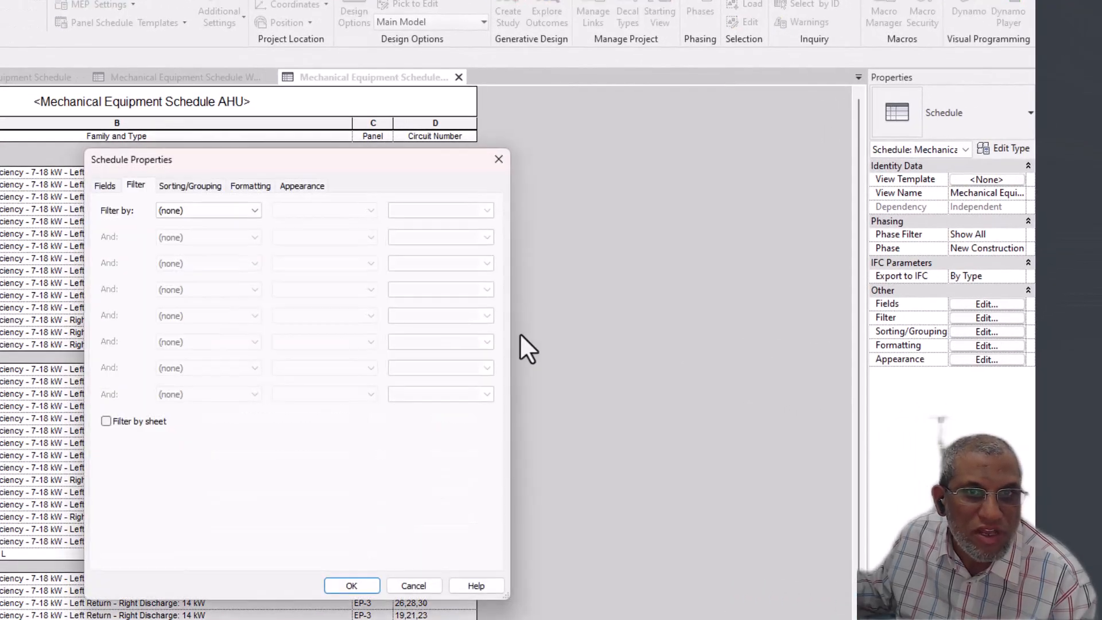
pyautogui.click(253, 209)
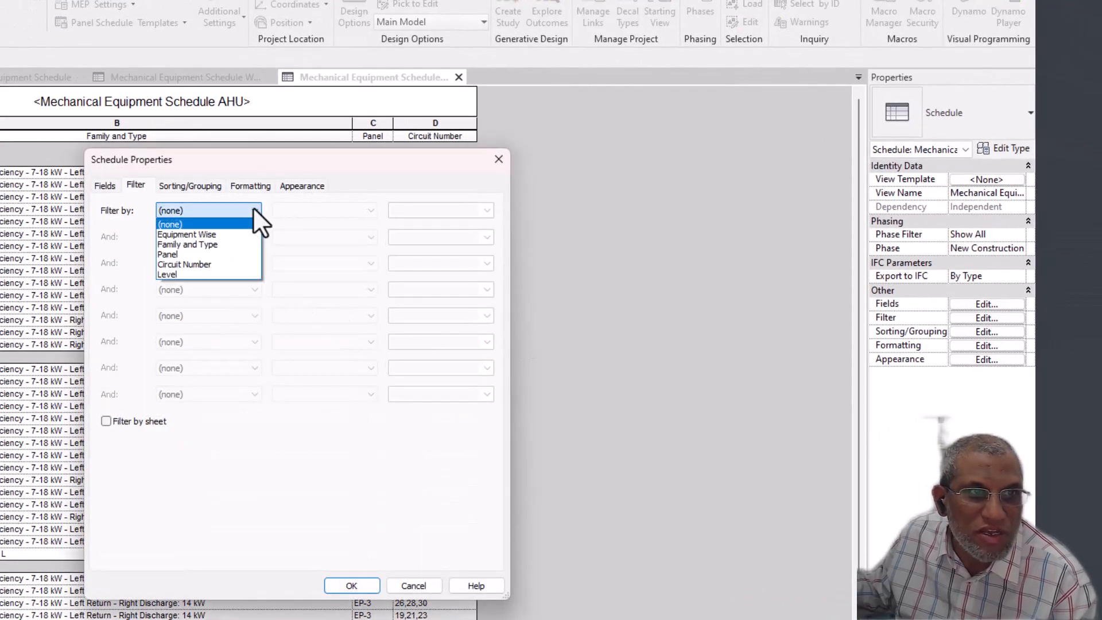
pyautogui.click(202, 234)
pyautogui.click(368, 212)
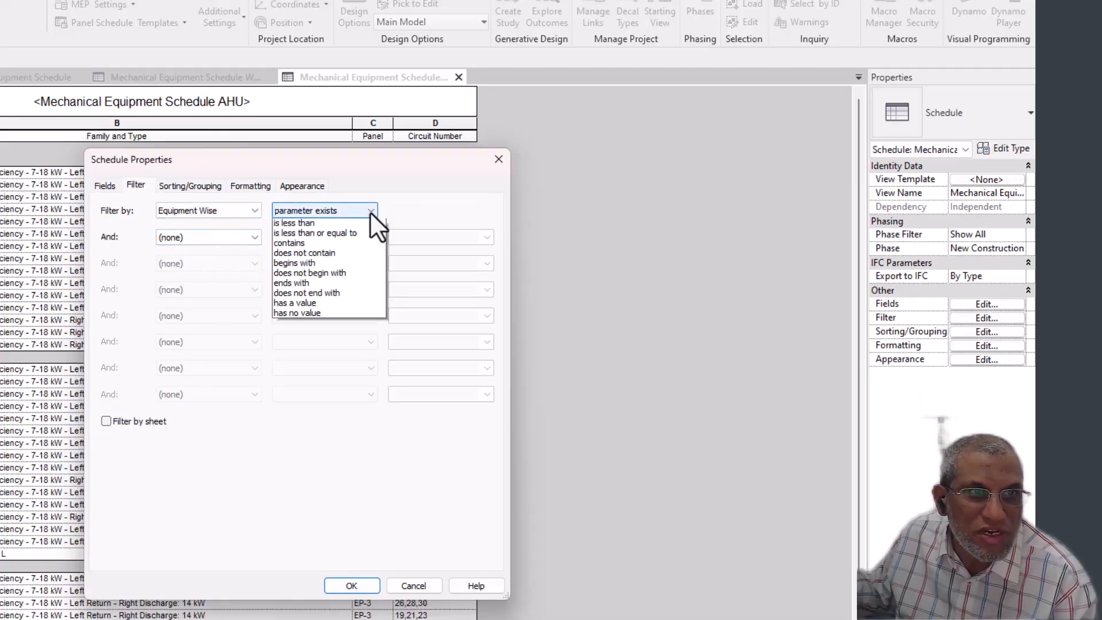
pyautogui.click(285, 233)
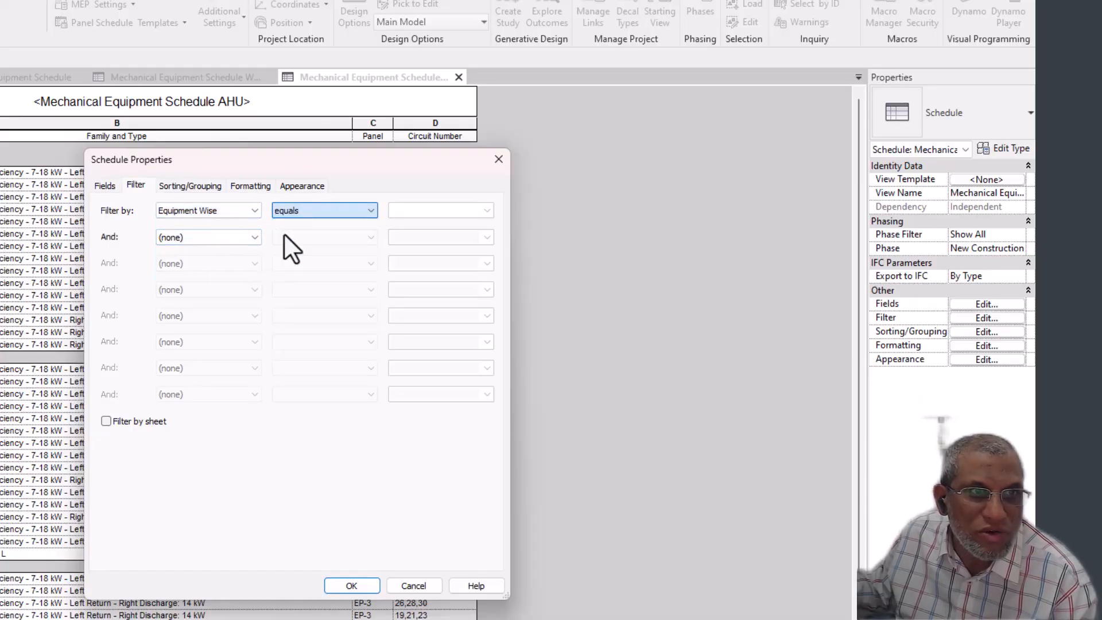
pyautogui.click(254, 237)
pyautogui.click(470, 212)
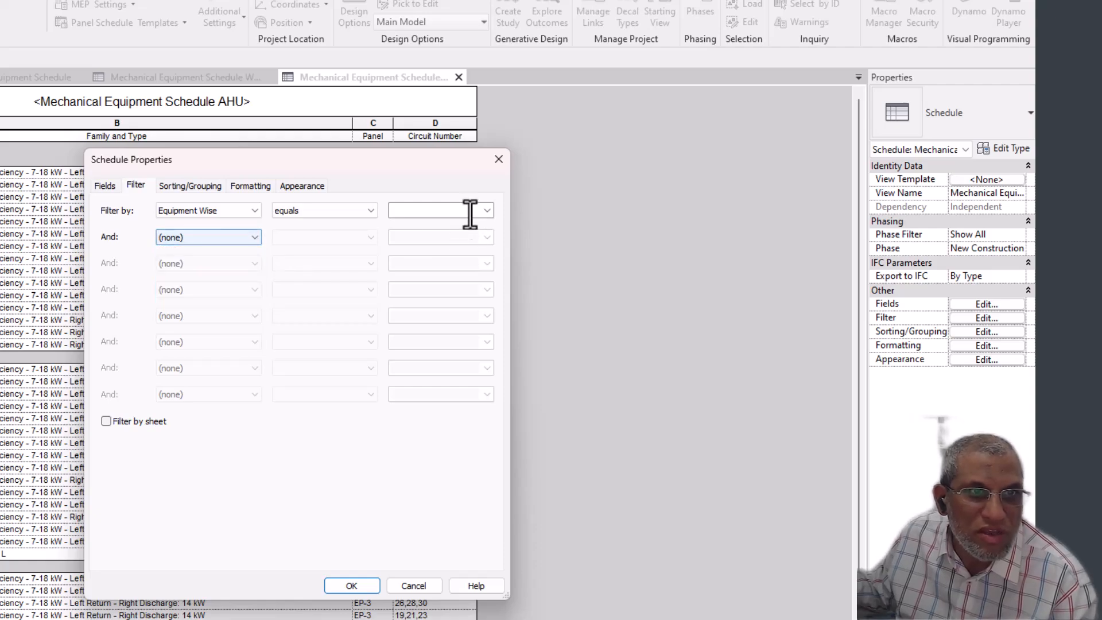
pyautogui.click(488, 210)
pyautogui.click(430, 225)
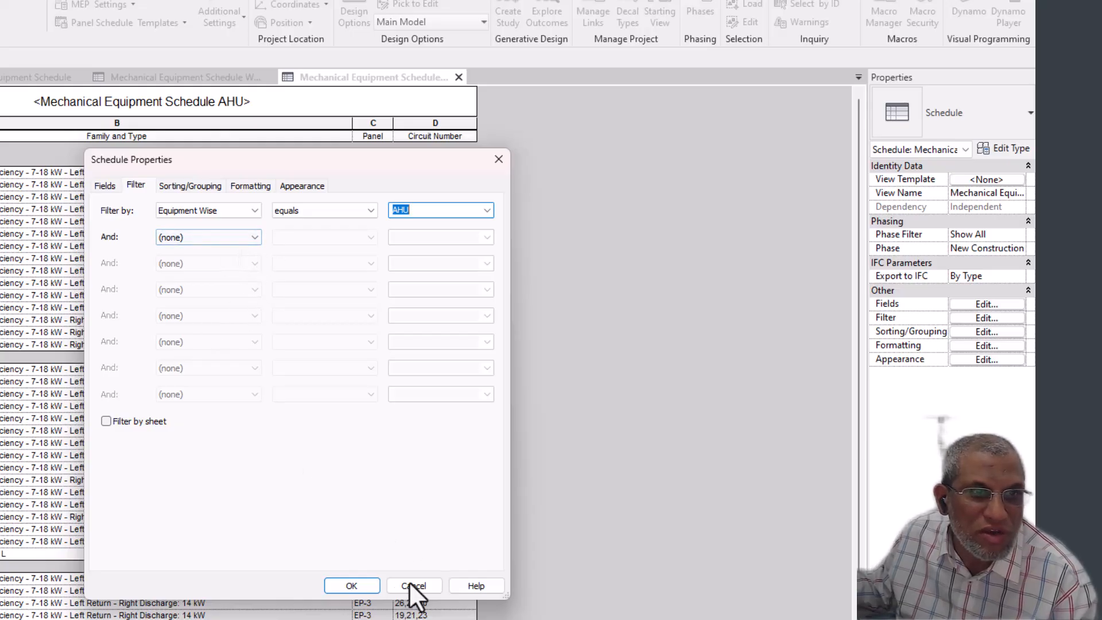
pyautogui.click(351, 587)
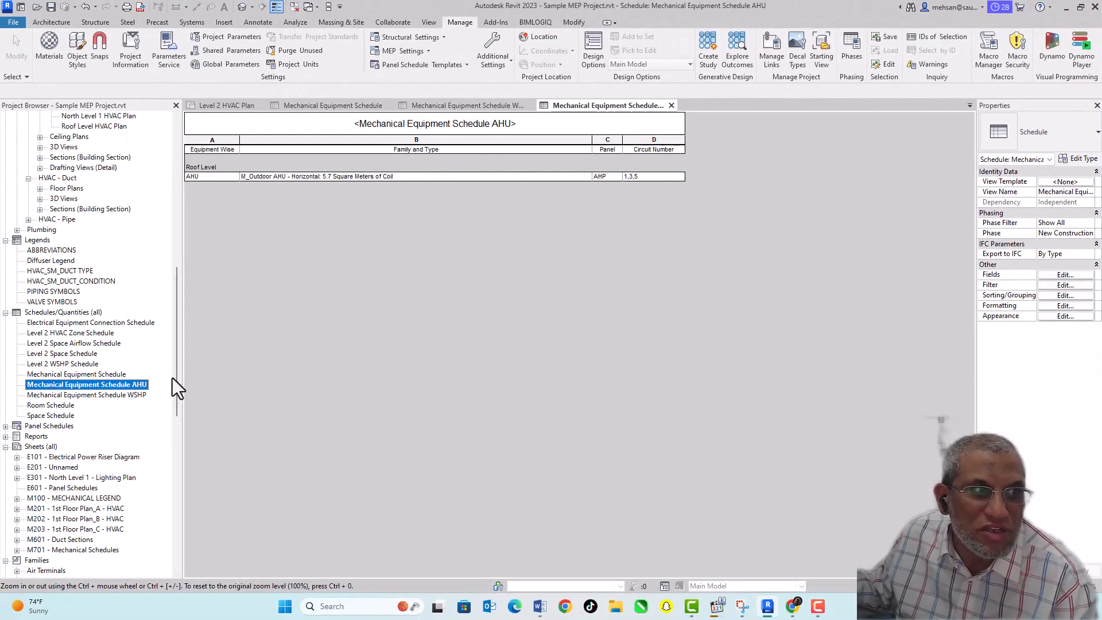
# Filter the Mechanical Equipment Schedule WSHP by Equipment Wise equals WSHP.
pyautogui.click(123, 395)
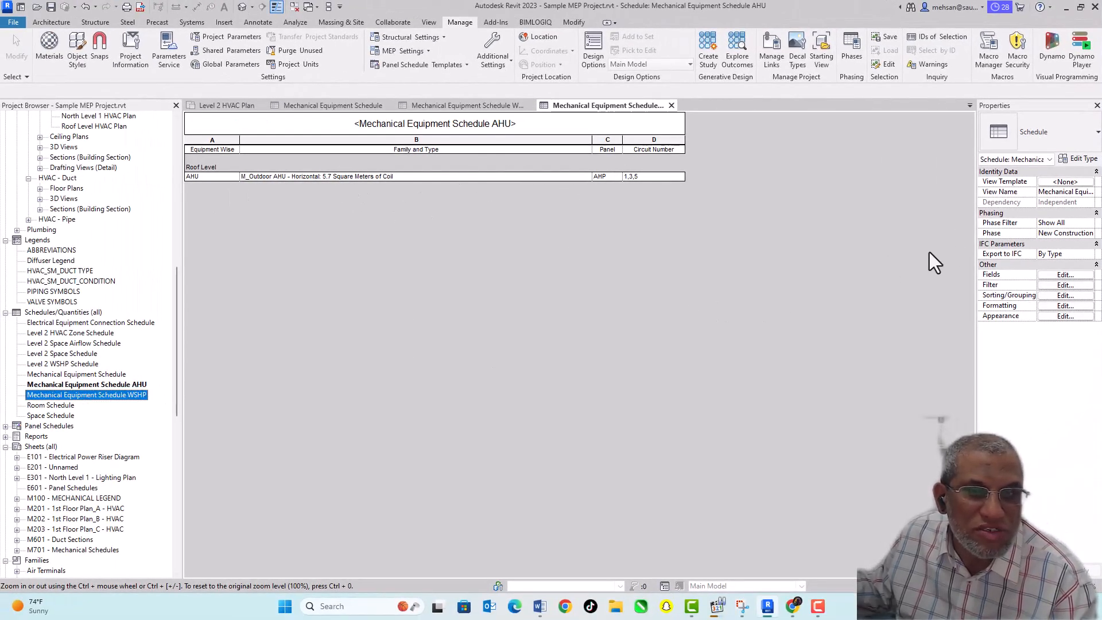
pyautogui.click(1055, 284)
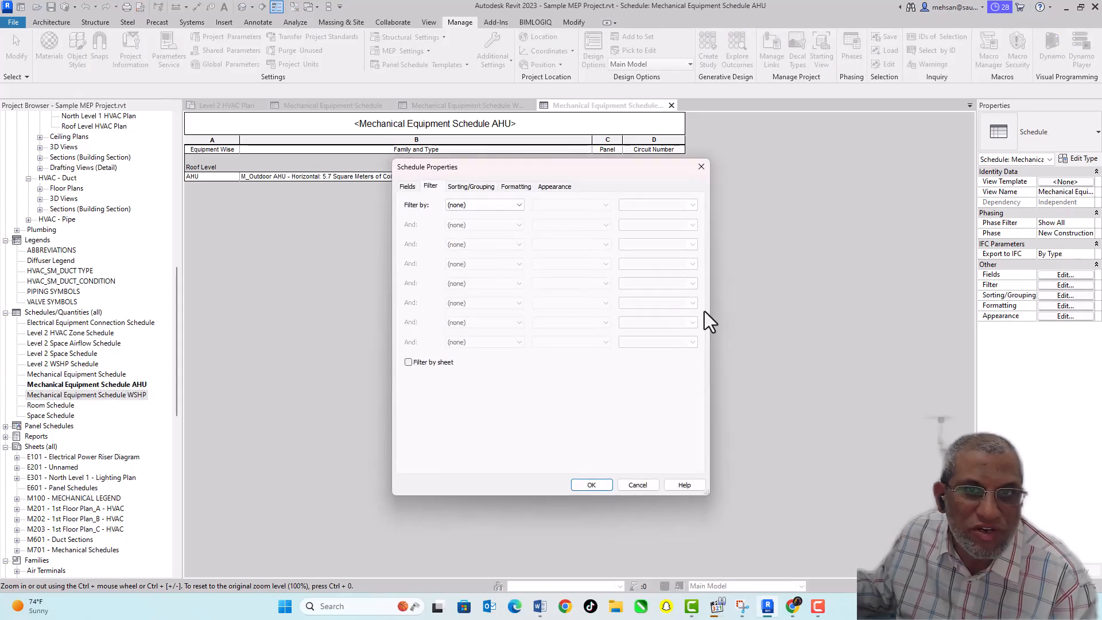
pyautogui.click(518, 205)
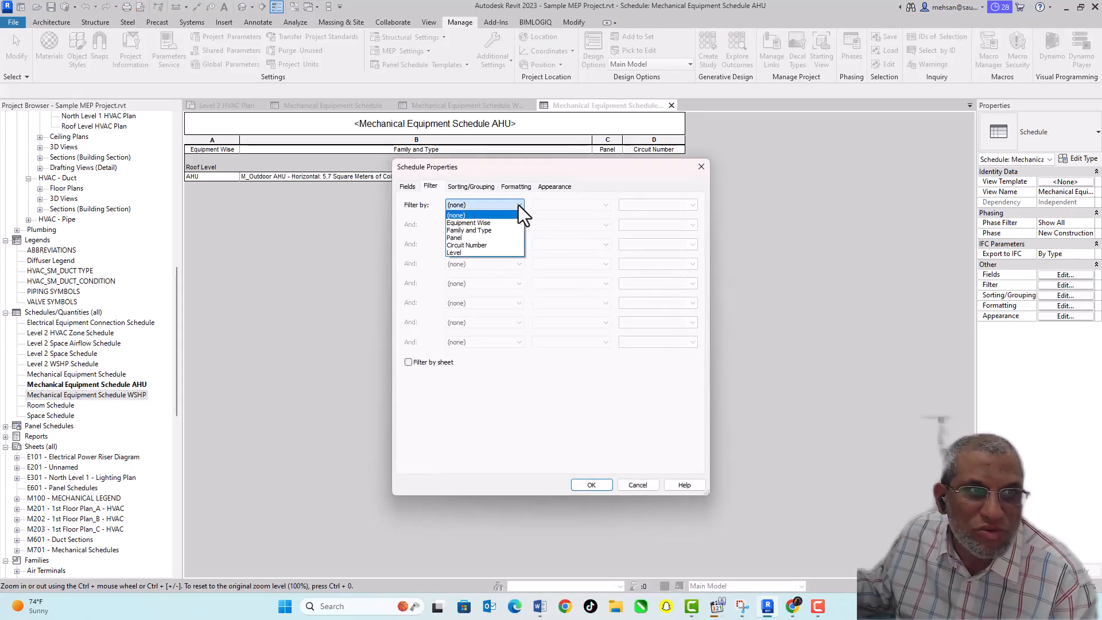
pyautogui.click(481, 223)
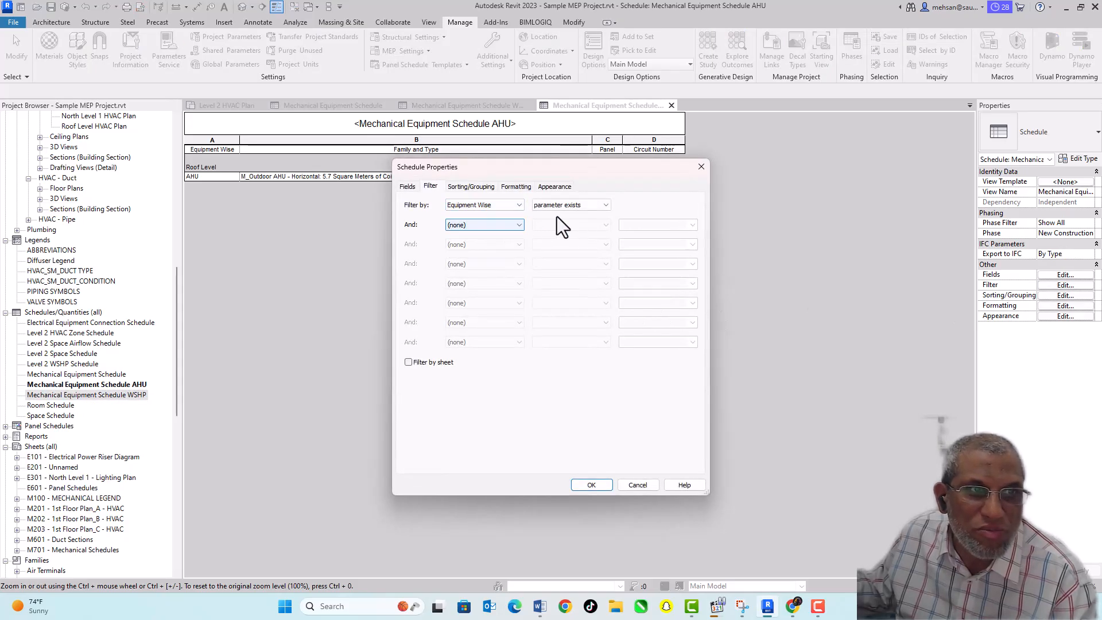
pyautogui.click(605, 206)
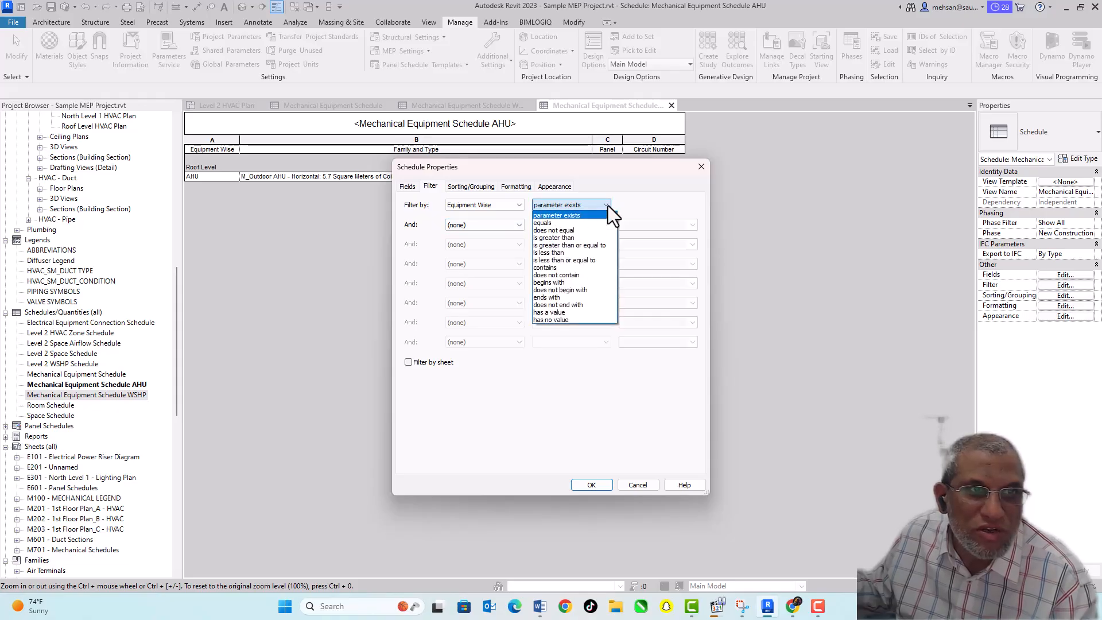
pyautogui.click(543, 223)
pyautogui.click(692, 205)
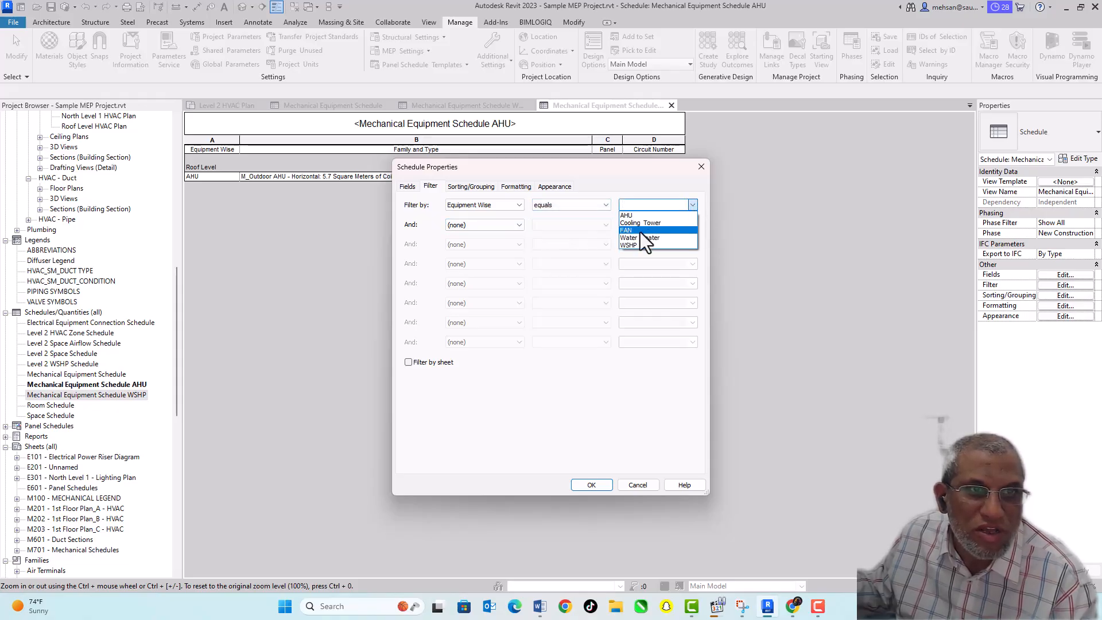
pyautogui.click(633, 245)
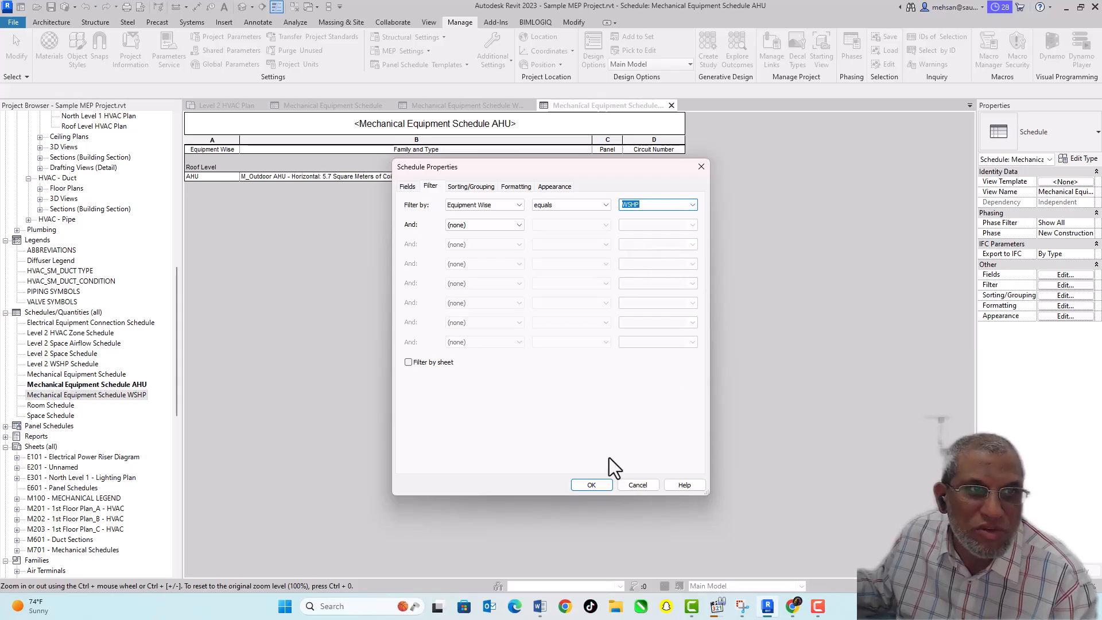
pyautogui.click(595, 485)
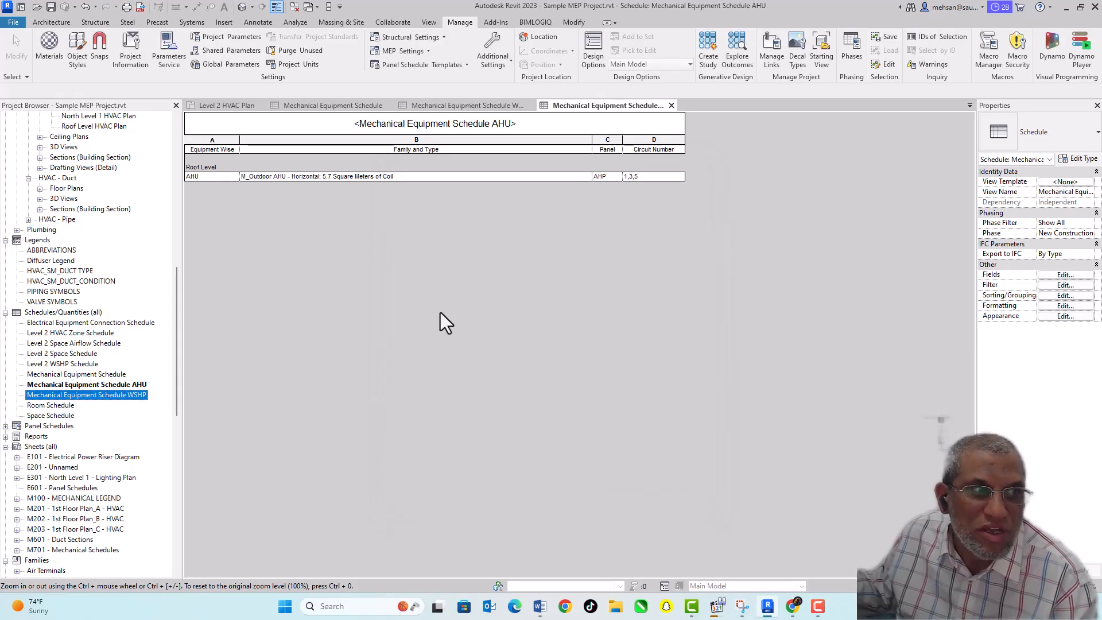
# Open the Mechanical Equipment Schedule WSHP and review its filtered rows.
pyautogui.doubleClick(132, 395)
pyautogui.scroll(-1, 517, 339)
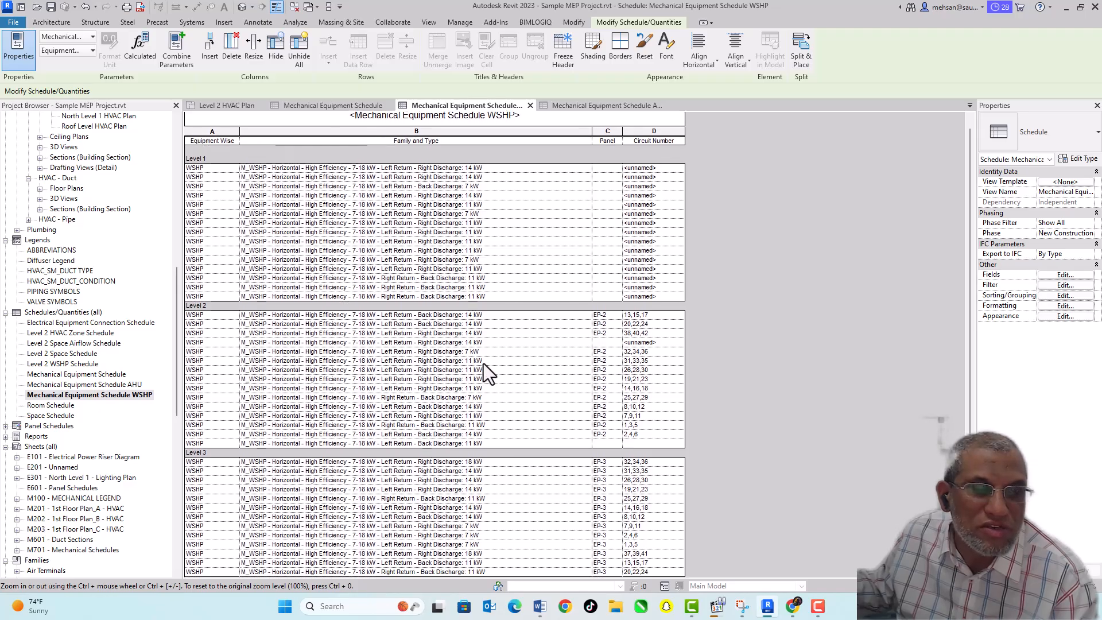
pyautogui.scroll(1, 483, 377)
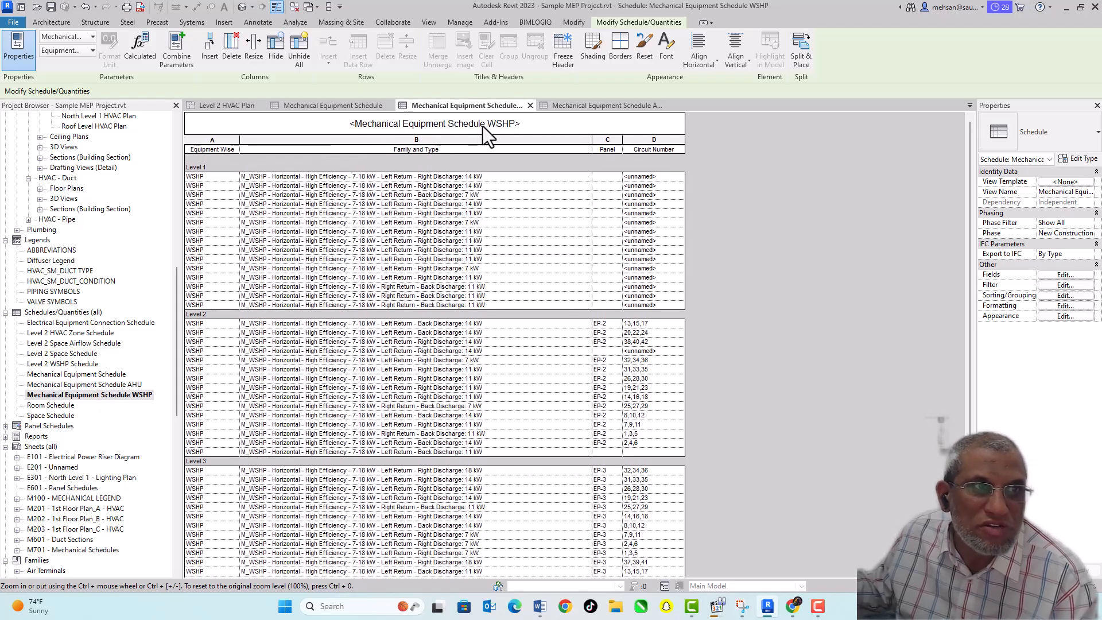